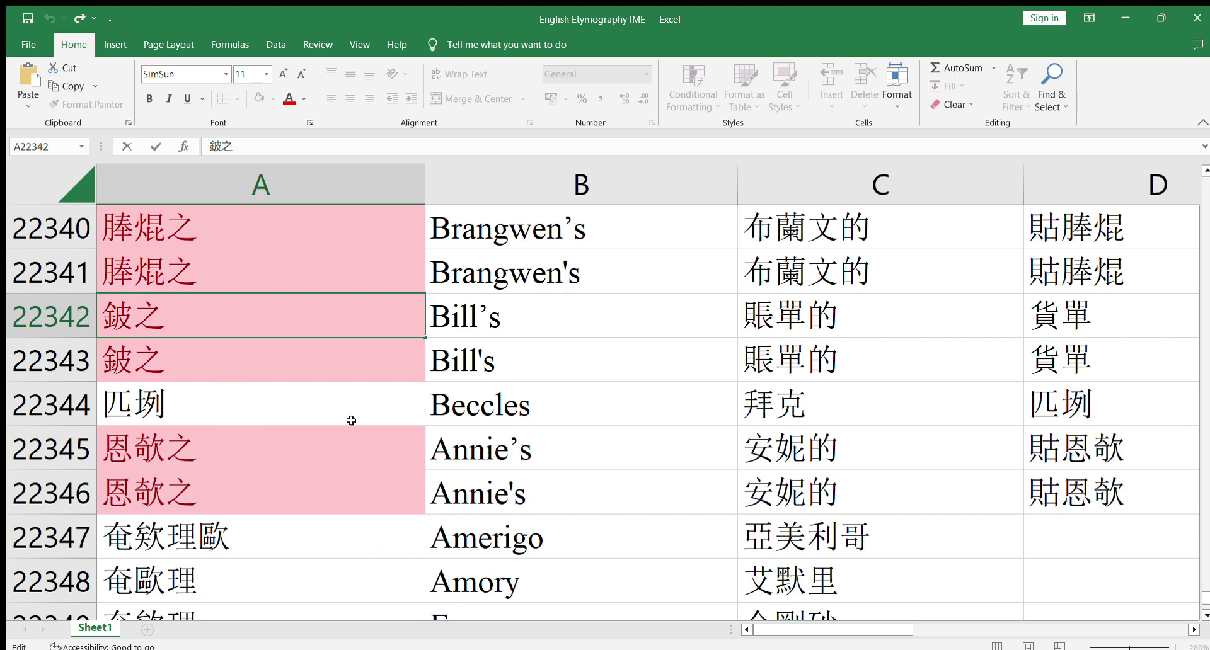
# Inspect the first character of the A22342 etymograph, then move on to row 22344
pyautogui.scroll(-2, 328, 366)
pyautogui.scroll(2, 328, 366)
pyautogui.hotkey('shift', 'Left')
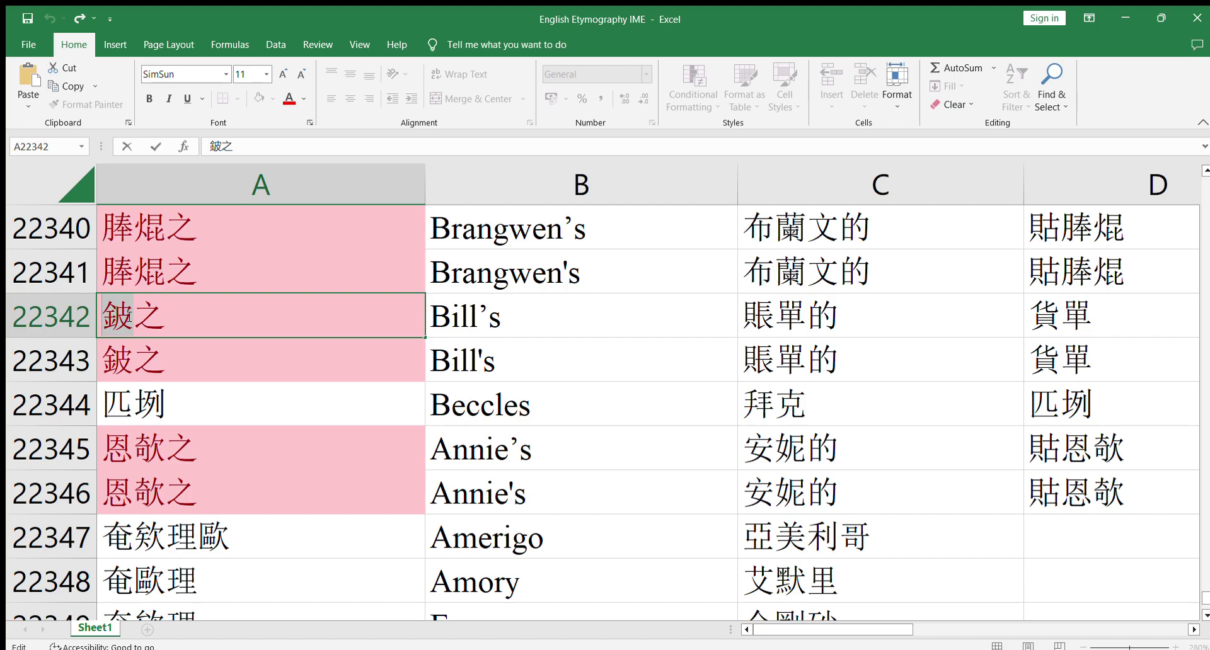
pyautogui.click(111, 314)
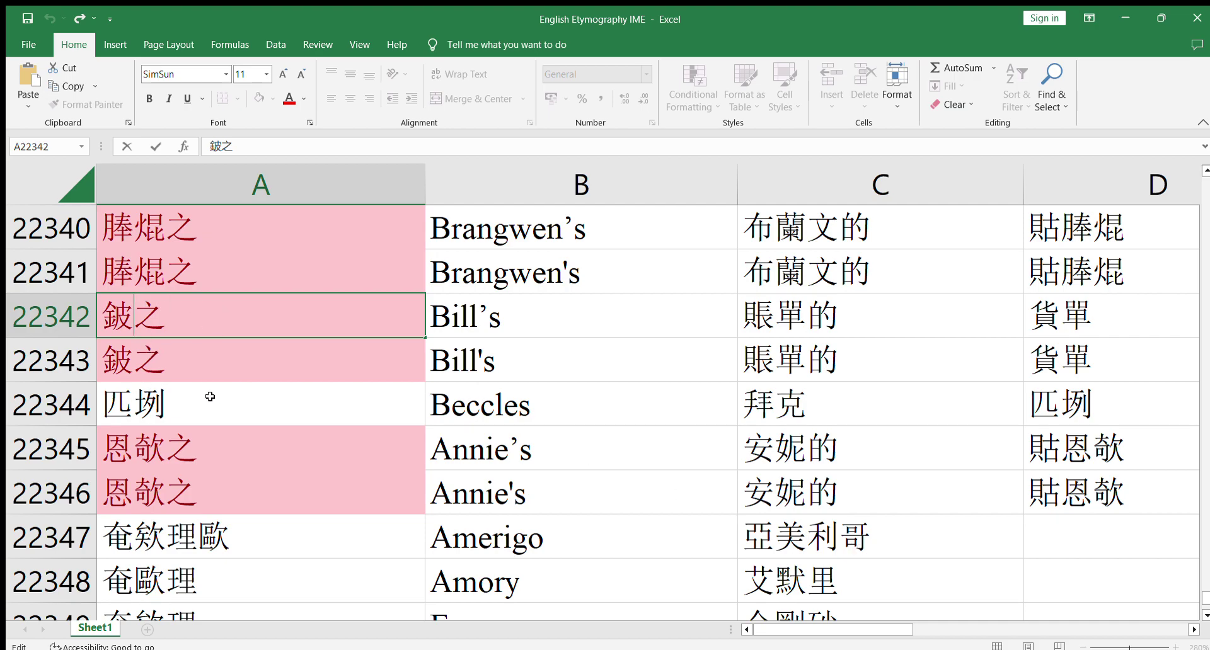
pyautogui.moveTo(210, 397)
pyautogui.mouseDown()
pyautogui.moveTo(528, 405)
pyautogui.moveTo(163, 406)
pyautogui.mouseUp()
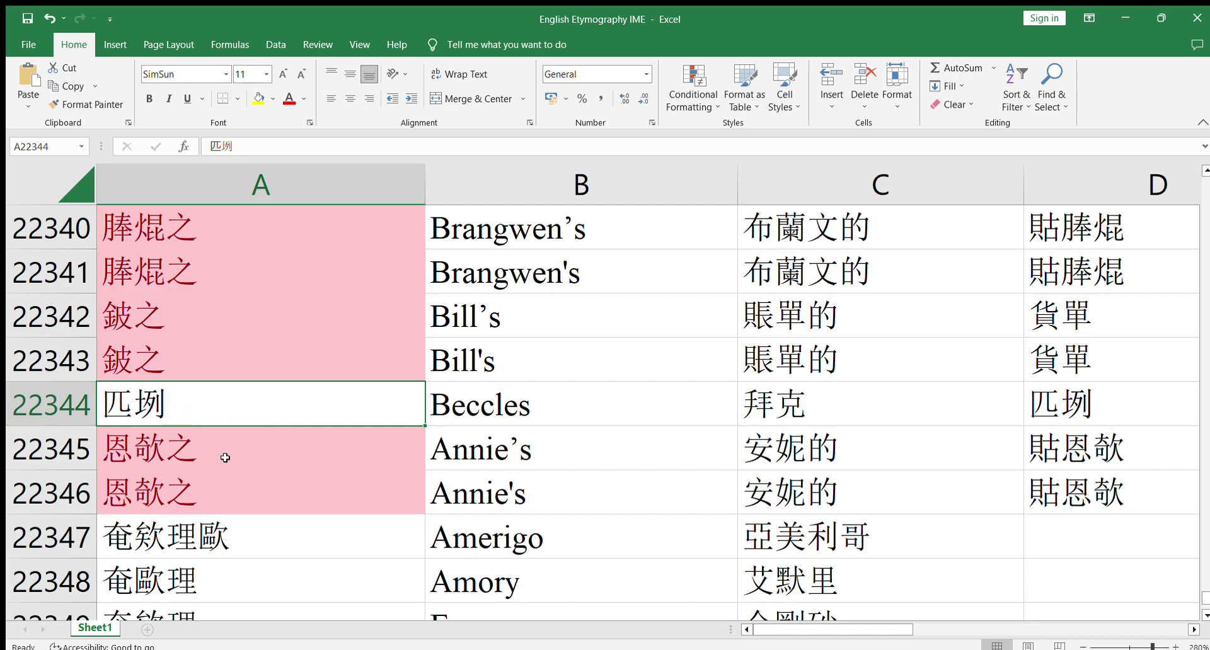
# Inspect the Annie's etymograph 恩欿之 in A22345 from its first character, then scroll three rows down
pyautogui.scroll(-2, 227, 456)
pyautogui.scroll(1, 182, 390)
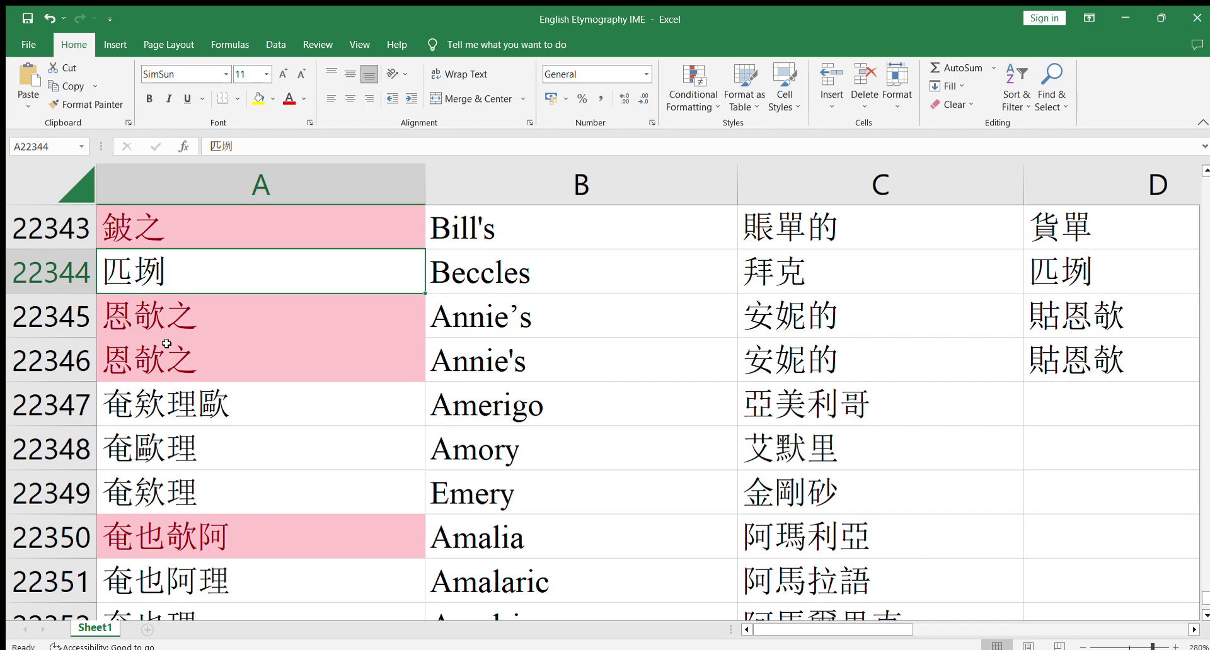
pyautogui.click(126, 318)
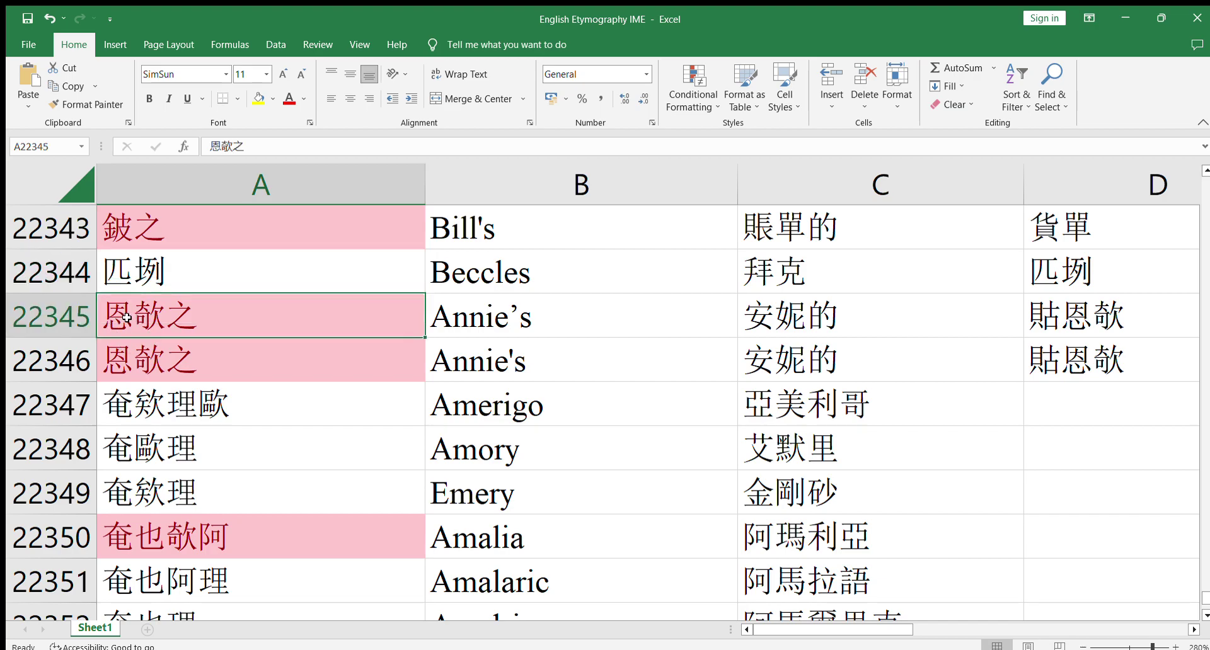
pyautogui.doubleClick(127, 318)
pyautogui.press('Home')
pyautogui.hotkey('shift', 'Right')
pyautogui.click(197, 318)
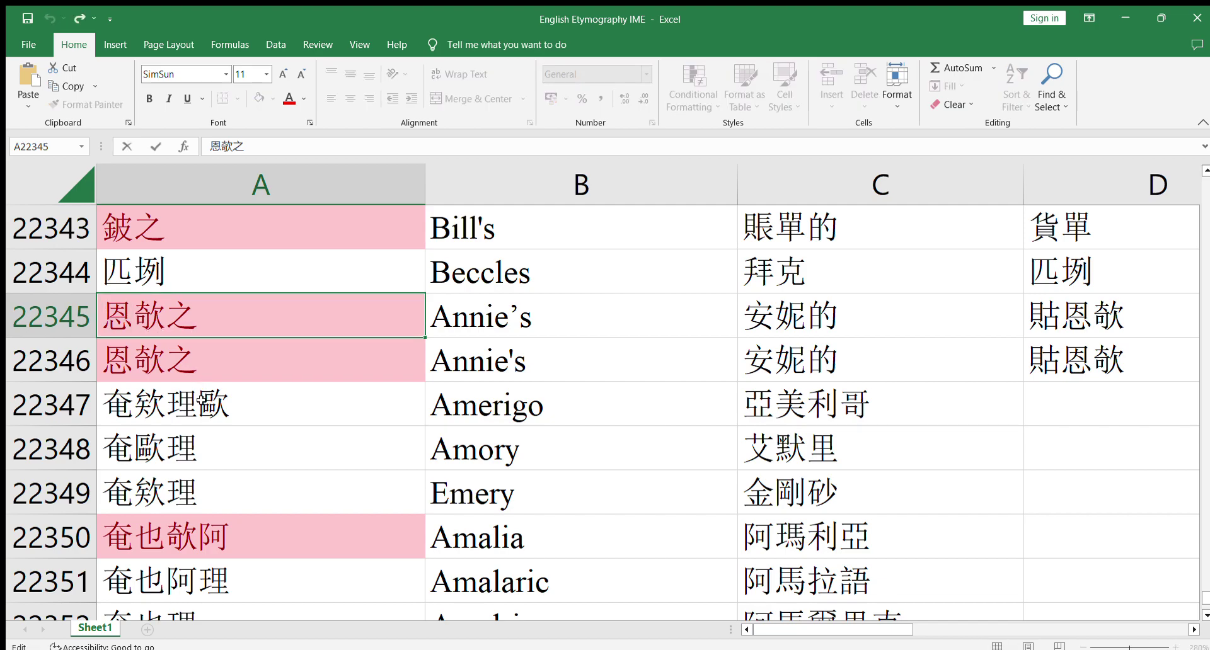
pyautogui.scroll(-1, 196, 376)
pyautogui.moveTo(222, 275)
pyautogui.mouseDown()
pyautogui.moveTo(243, 302)
pyautogui.moveTo(247, 395)
pyautogui.moveTo(220, 566)
pyautogui.mouseUp()
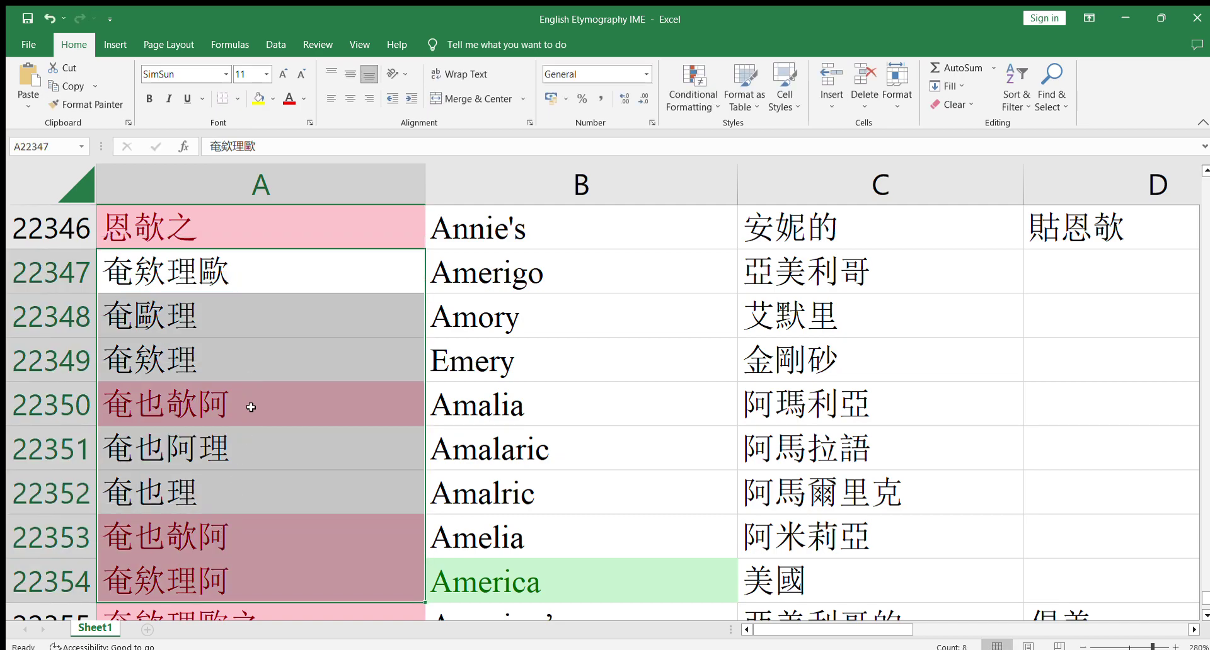
pyautogui.scroll(-1, 254, 401)
pyautogui.click(265, 445)
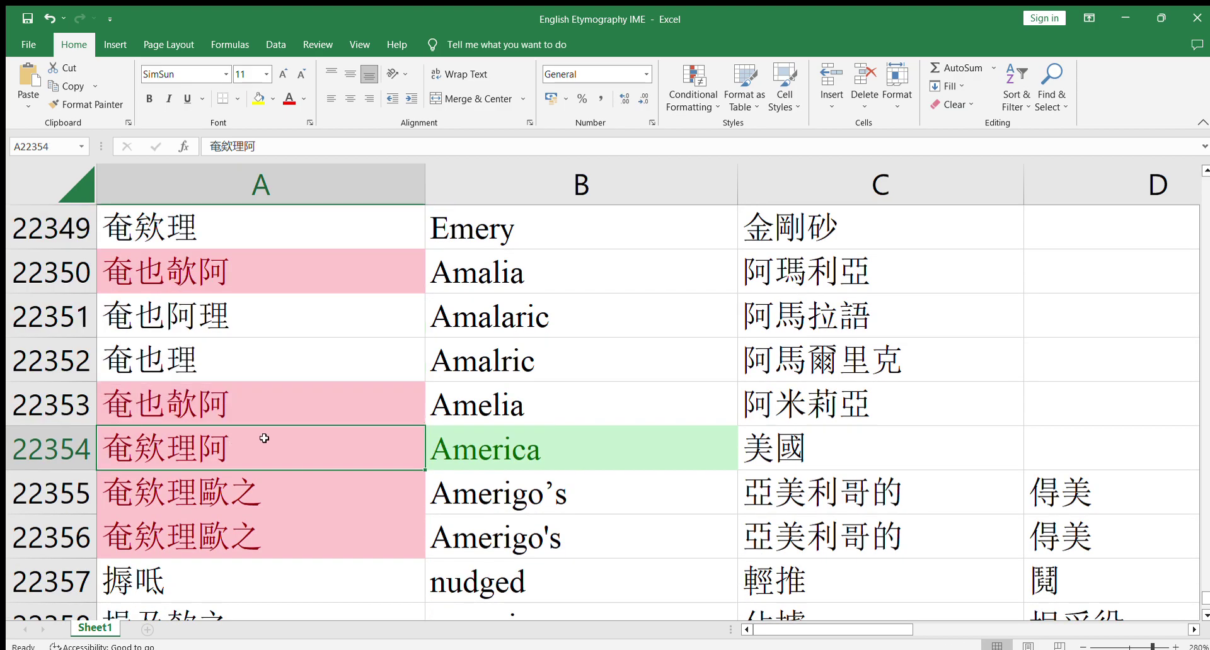
pyautogui.scroll(2, 259, 434)
pyautogui.scroll(-1, 257, 418)
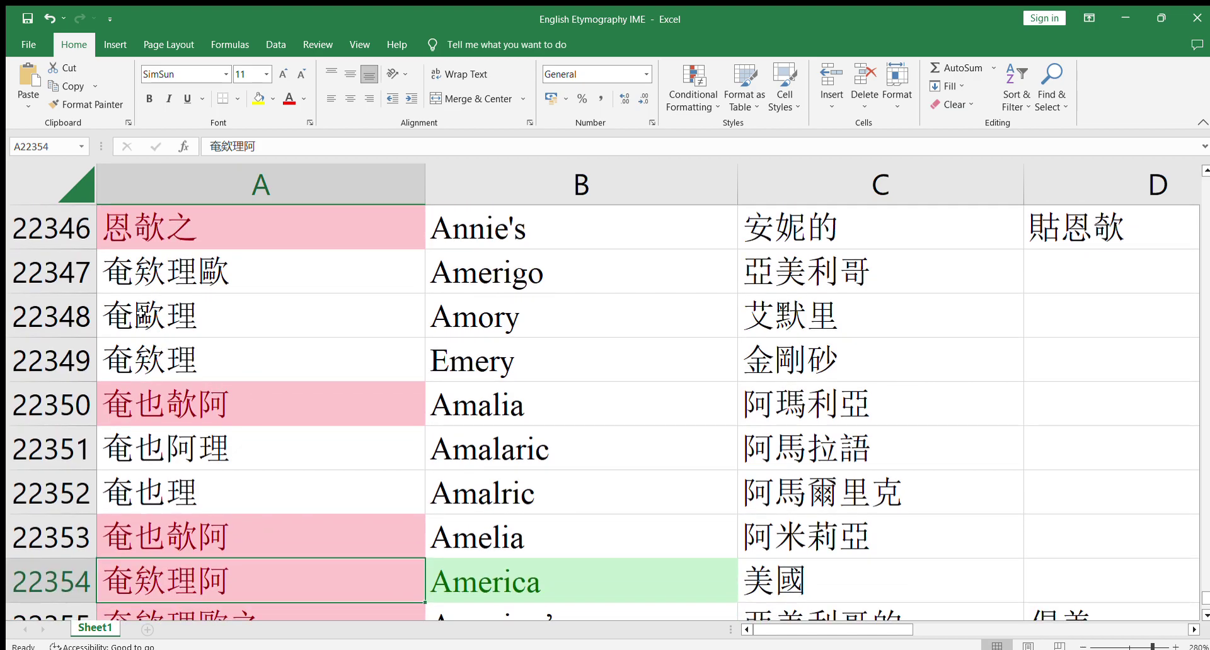
pyautogui.click(133, 312)
pyautogui.doubleClick(133, 312)
pyautogui.hotkey('shift', 'Left')
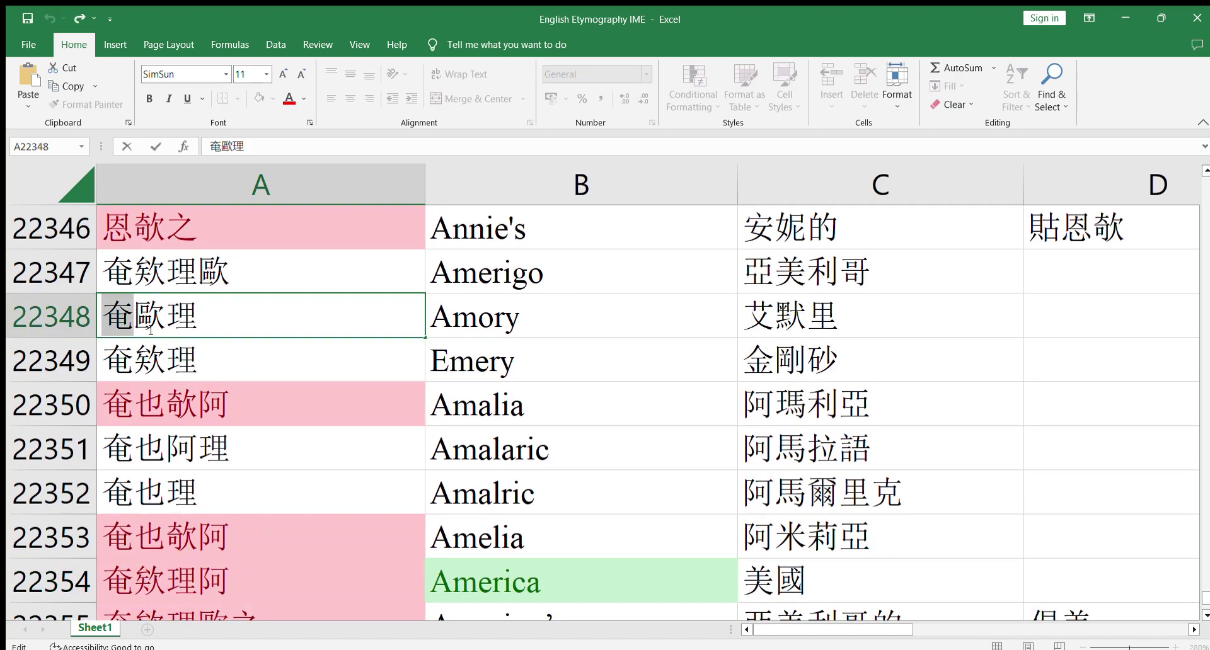
pyautogui.press('Right')
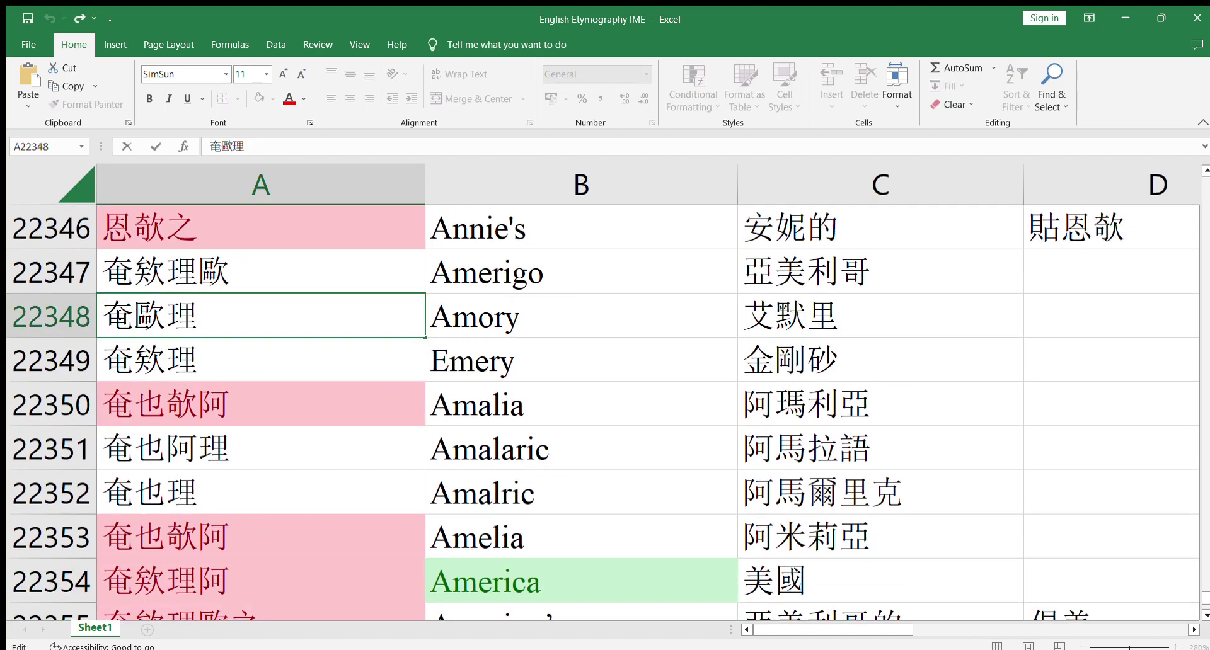
pyautogui.click(161, 320)
pyautogui.hotkey('shift', 'Left')
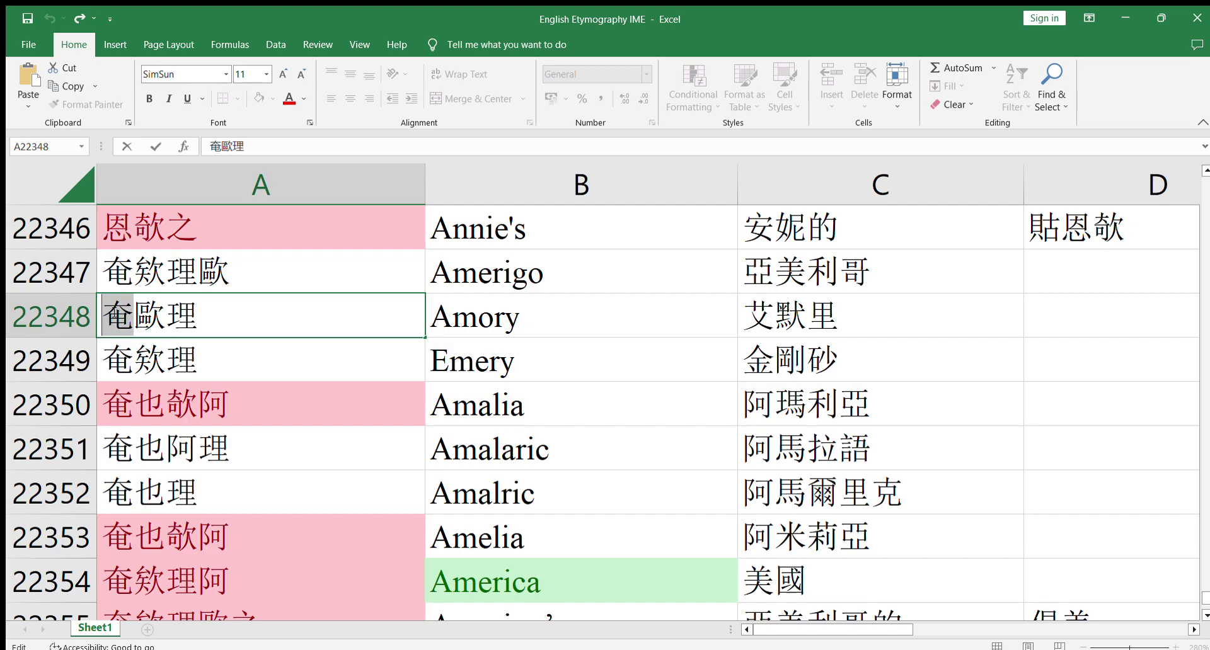
pyautogui.click(128, 315)
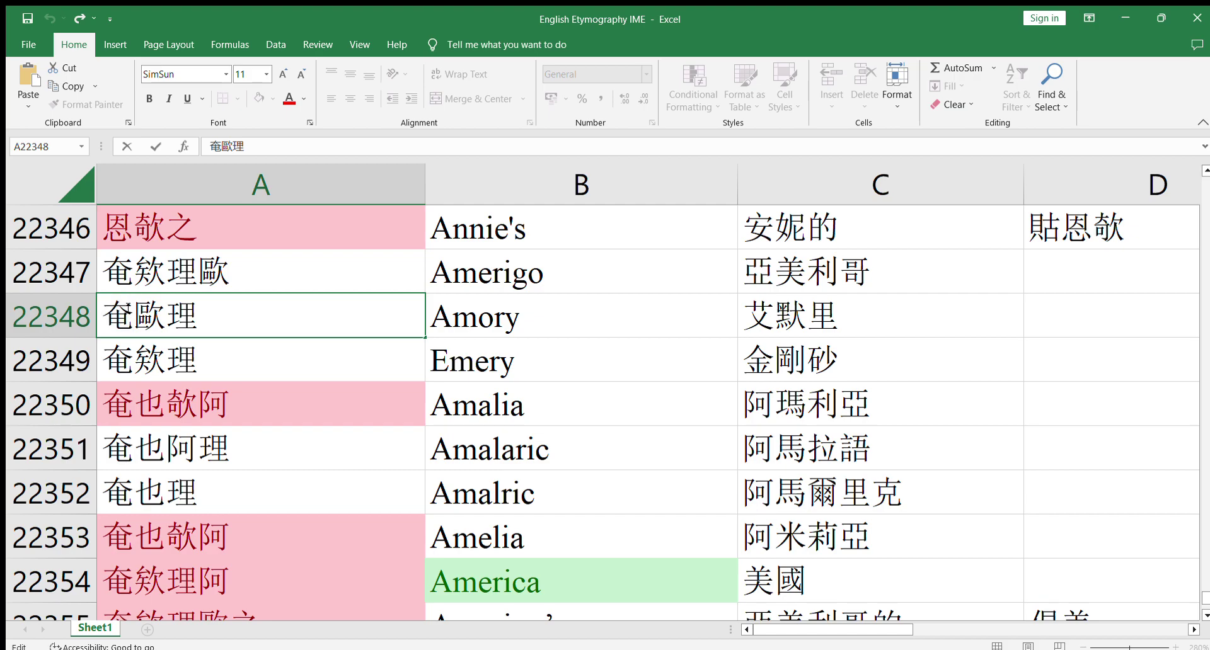
pyautogui.moveTo(129, 315); pyautogui.dragTo(102, 316)
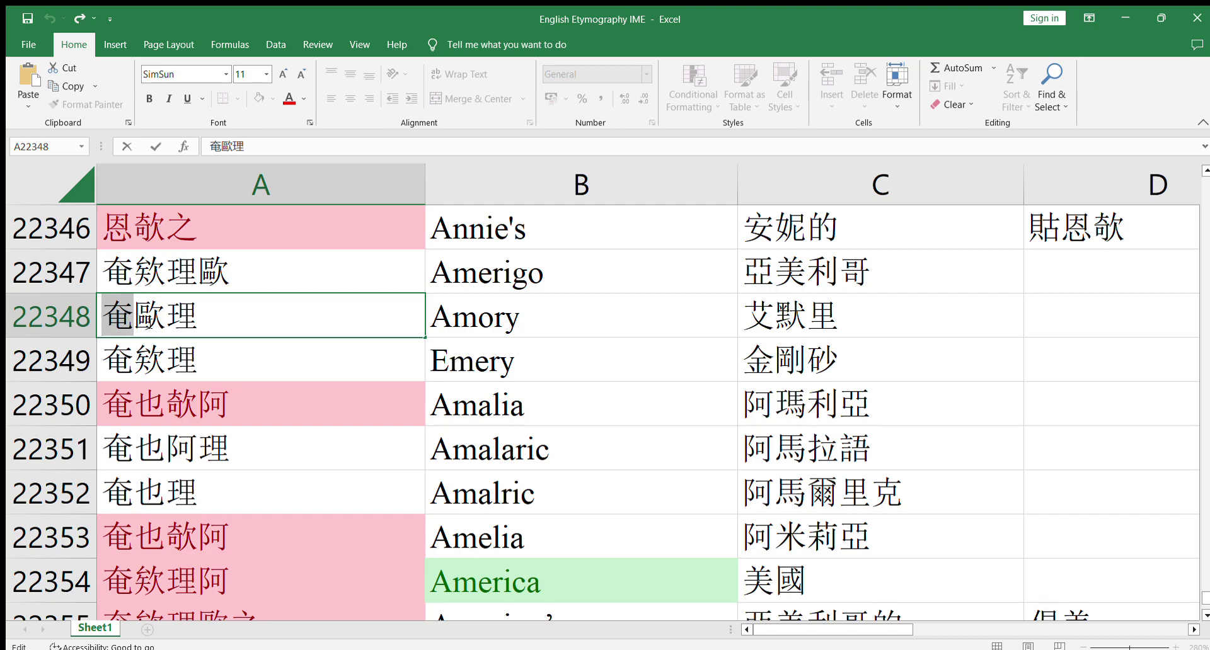
pyautogui.click(166, 315)
pyautogui.click(201, 317)
pyautogui.hotkey('shift', 'Left')
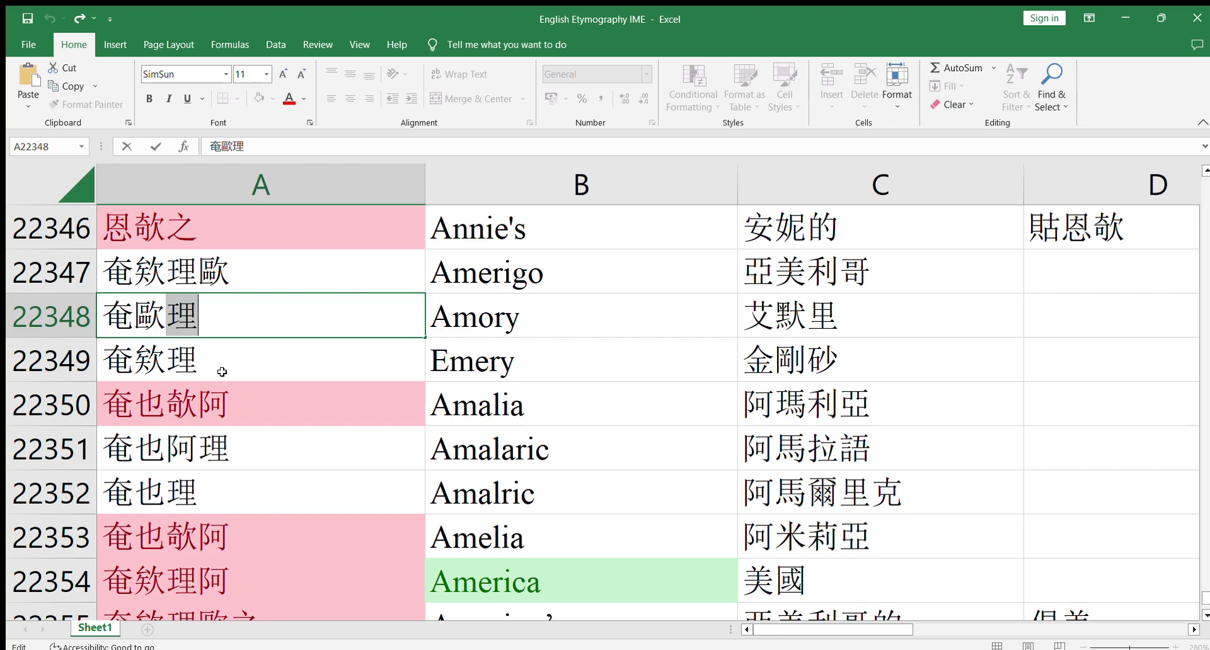
pyautogui.scroll(-1, 228, 365)
pyautogui.scroll(-1, 235, 363)
pyautogui.scroll(1, 235, 363)
pyautogui.scroll(1, 249, 348)
pyautogui.click(129, 362)
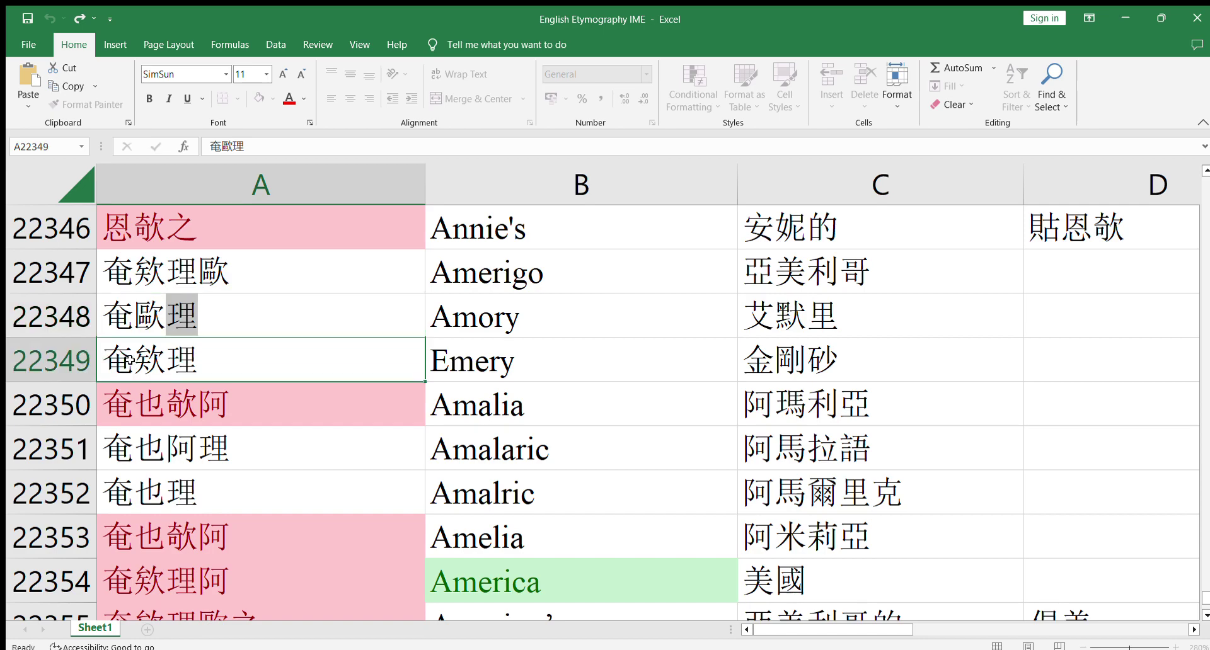
pyautogui.doubleClick(129, 362)
pyautogui.press('Left')
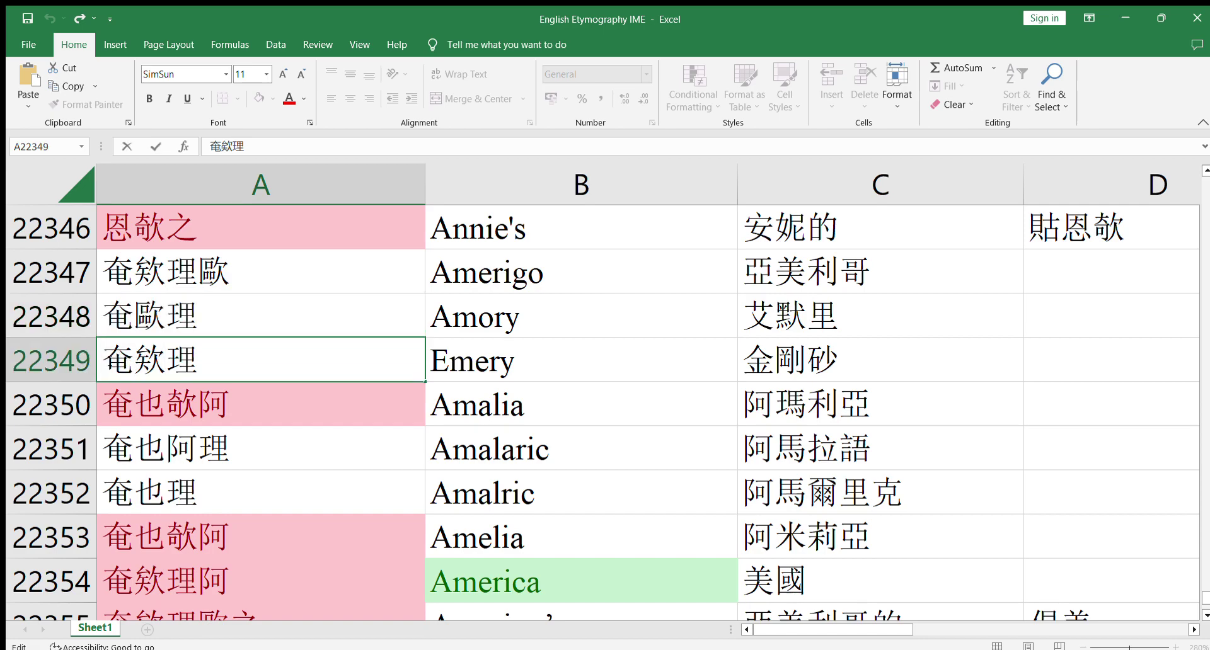
pyautogui.hotkey('shift', 'Right')
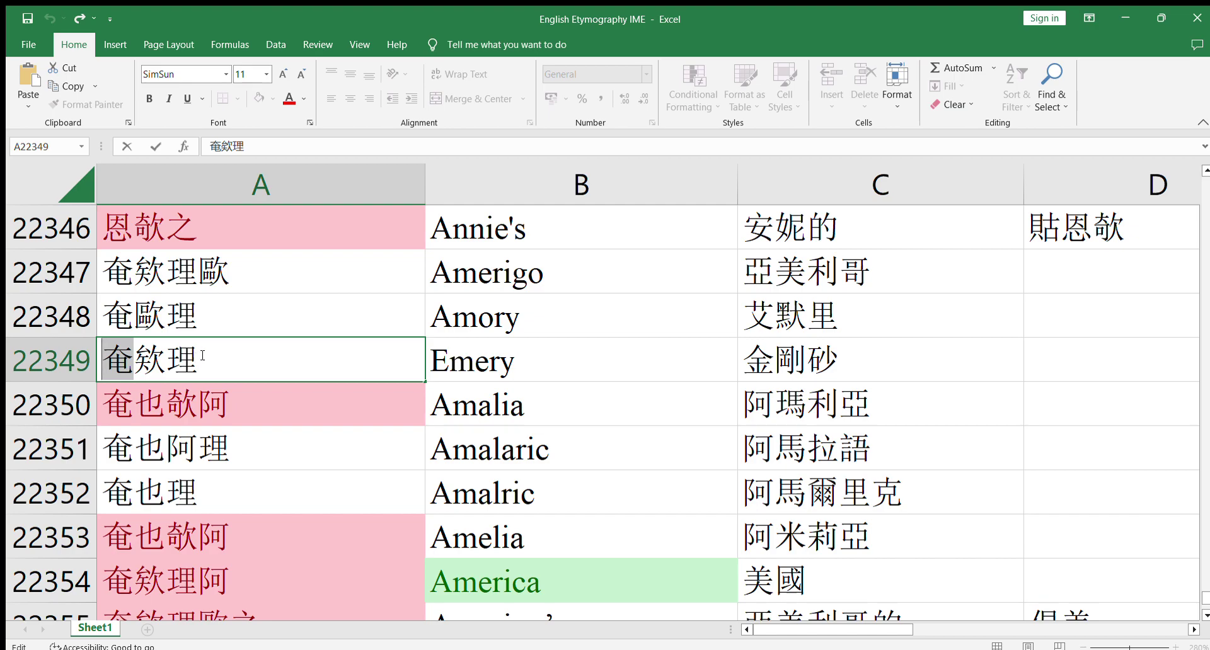
pyautogui.click(269, 356)
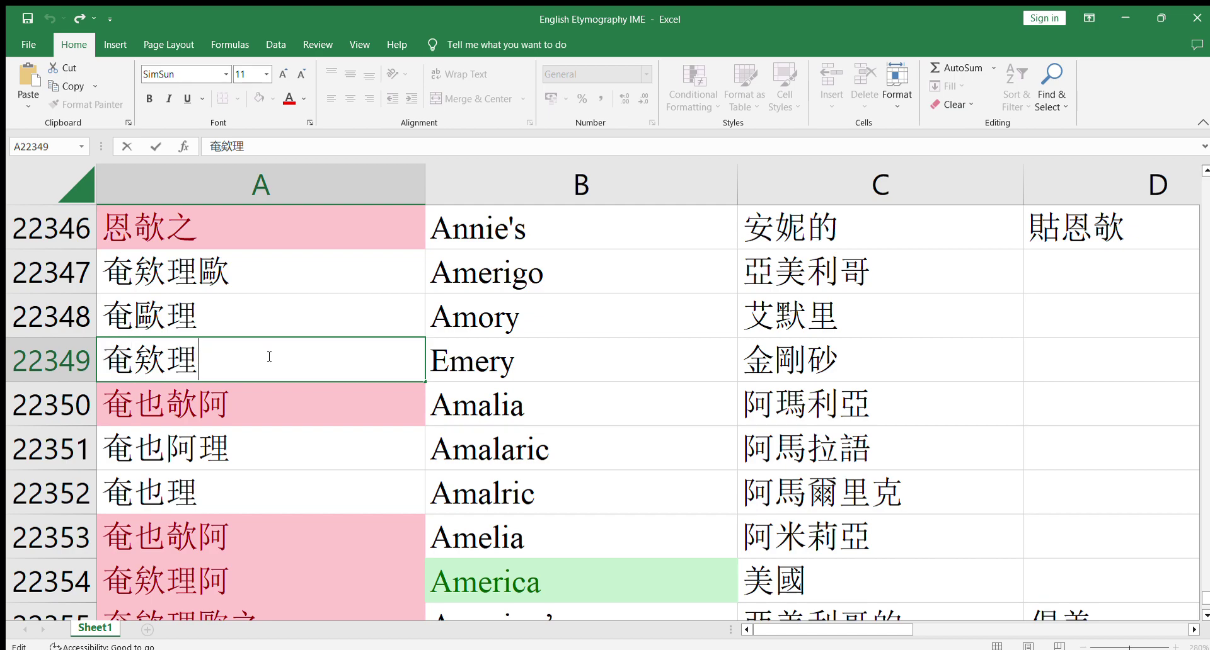
pyautogui.write(' 庵')
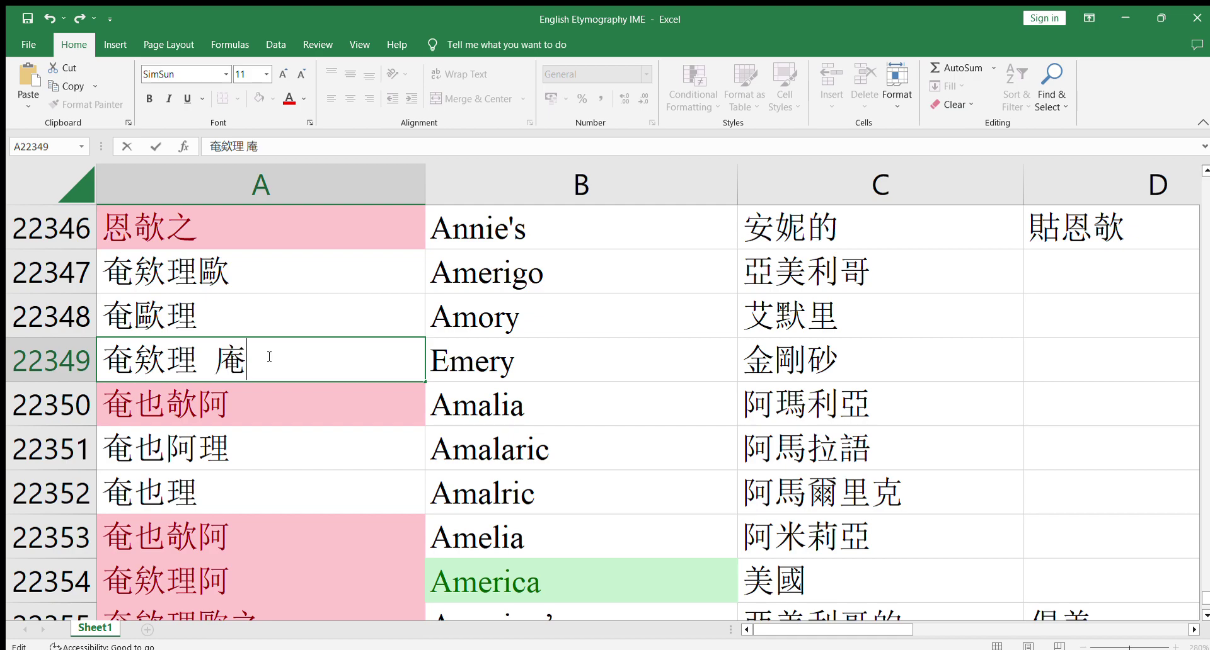
pyautogui.press('BackSpace')
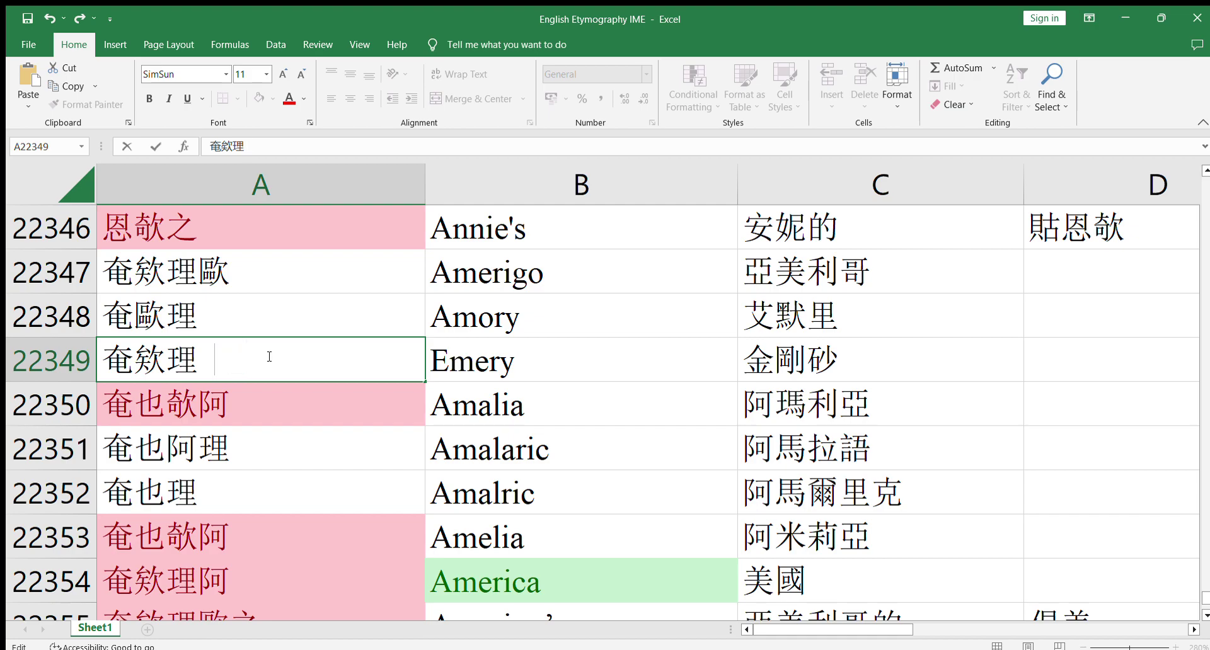
pyautogui.press('BackSpace')
pyautogui.write('理')
# Scroll down and inspect the first character 渥 of the A22360 etymograph
pyautogui.scroll(-3, 306, 430)
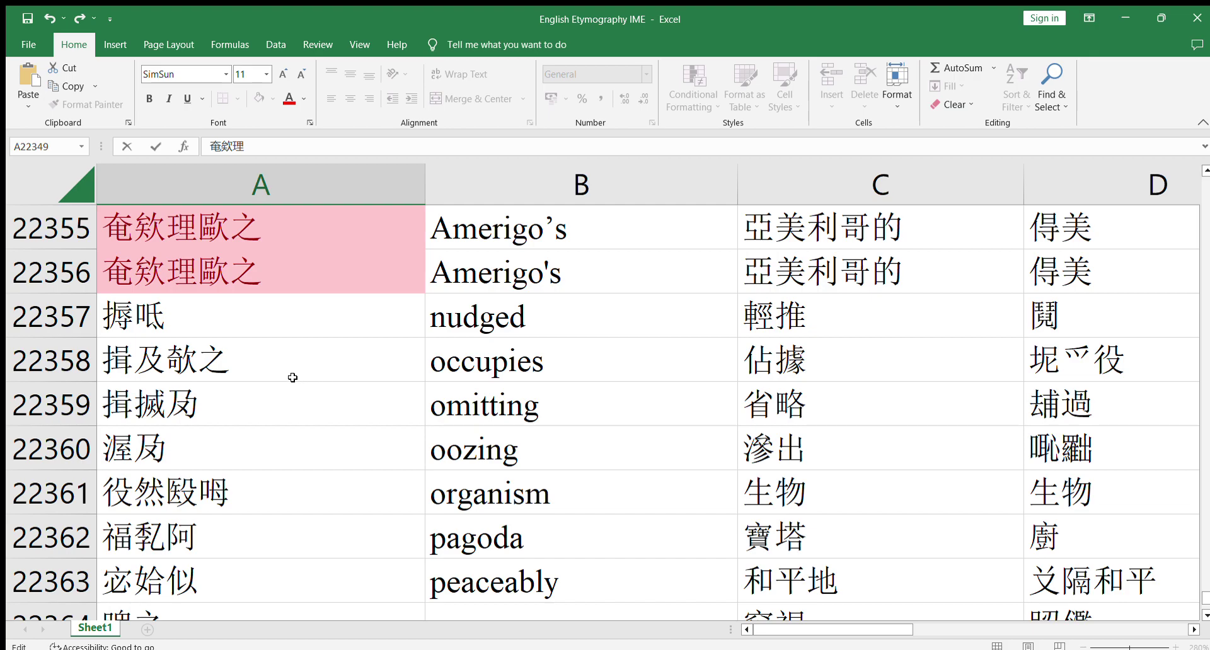
pyautogui.scroll(-1, 219, 367)
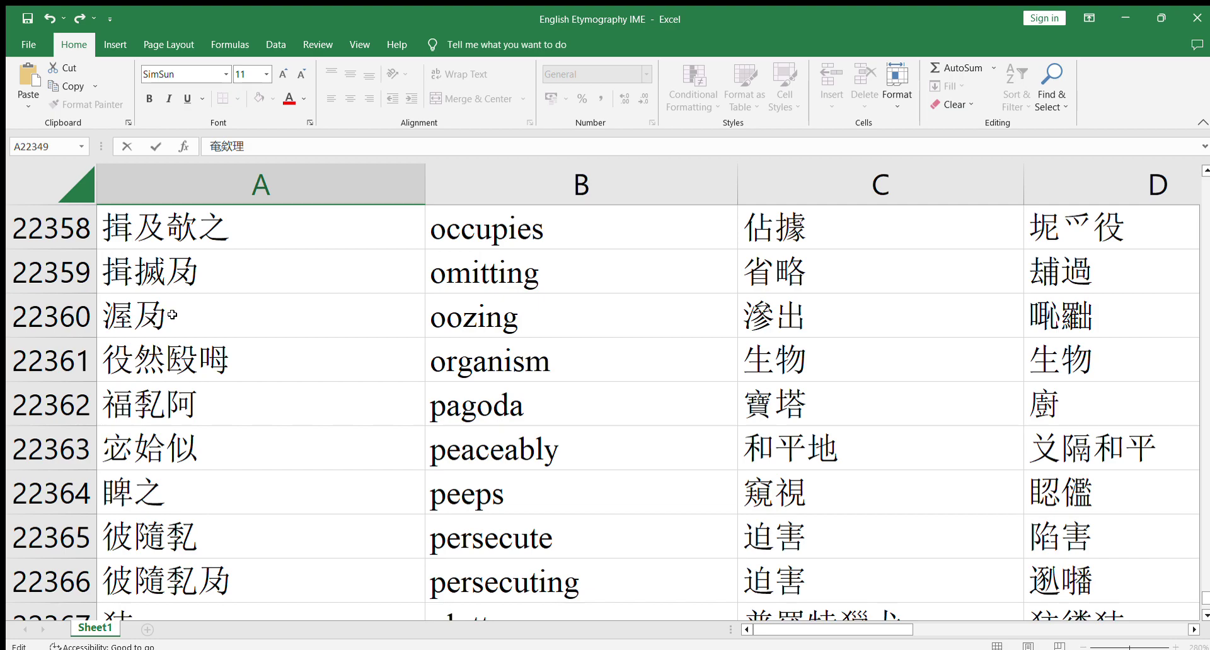
pyautogui.click(174, 314)
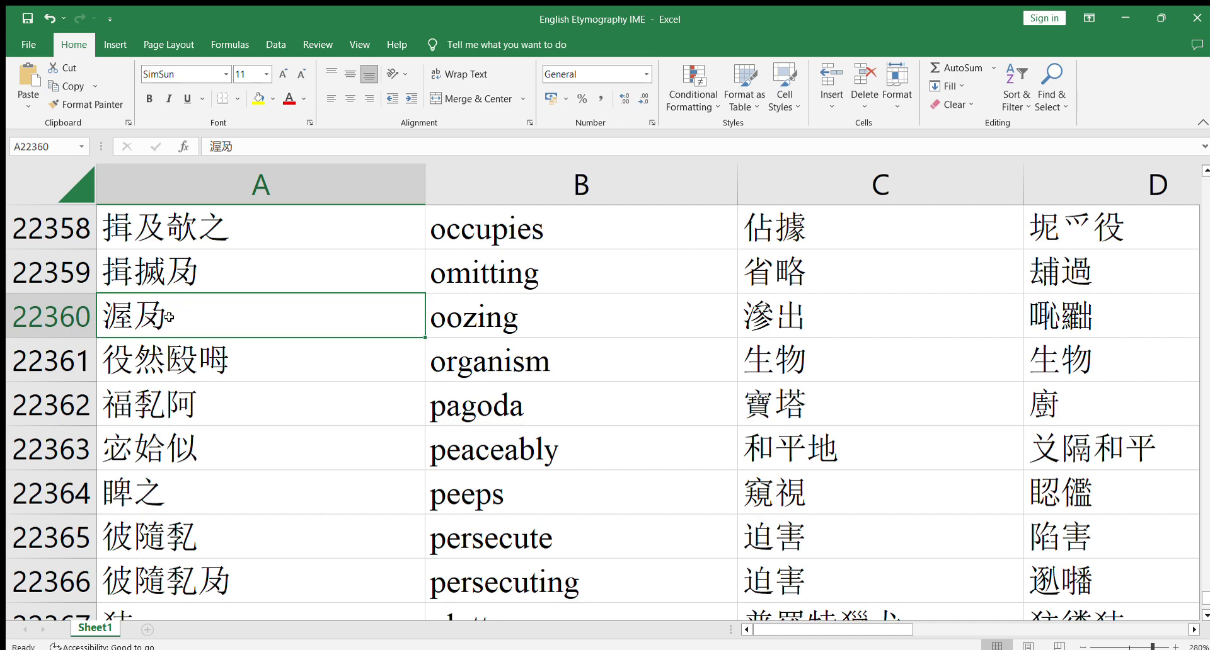
pyautogui.press('F2')
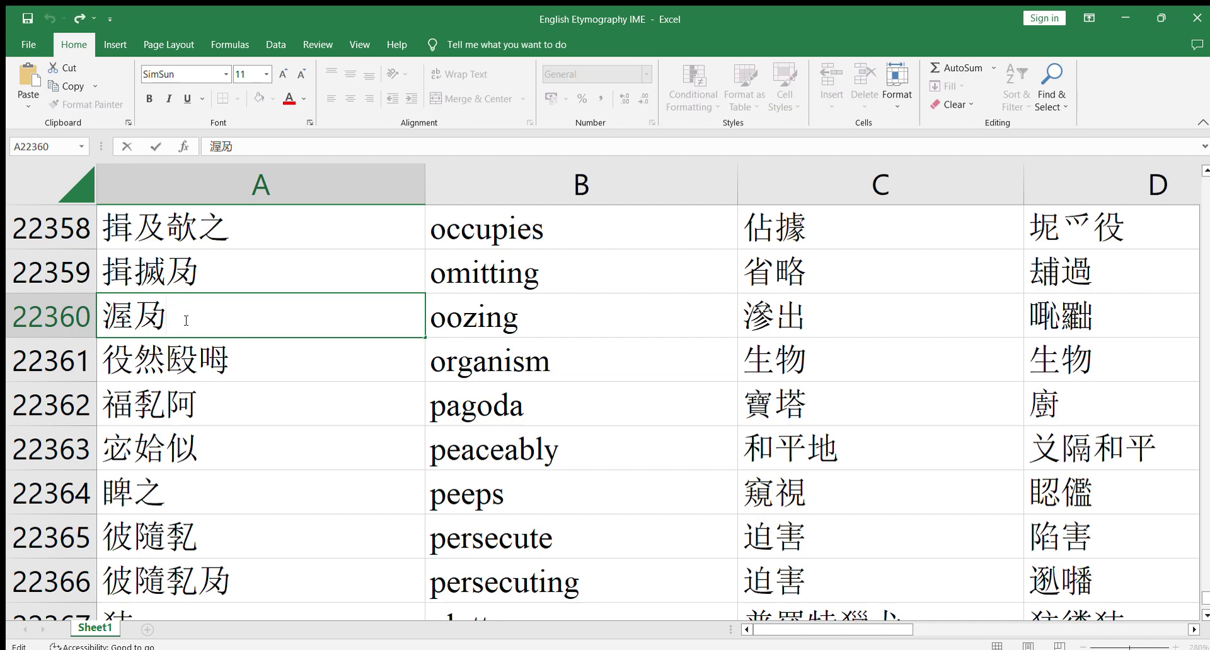
pyautogui.press('Home')
pyautogui.hotkey('shift', 'Right')
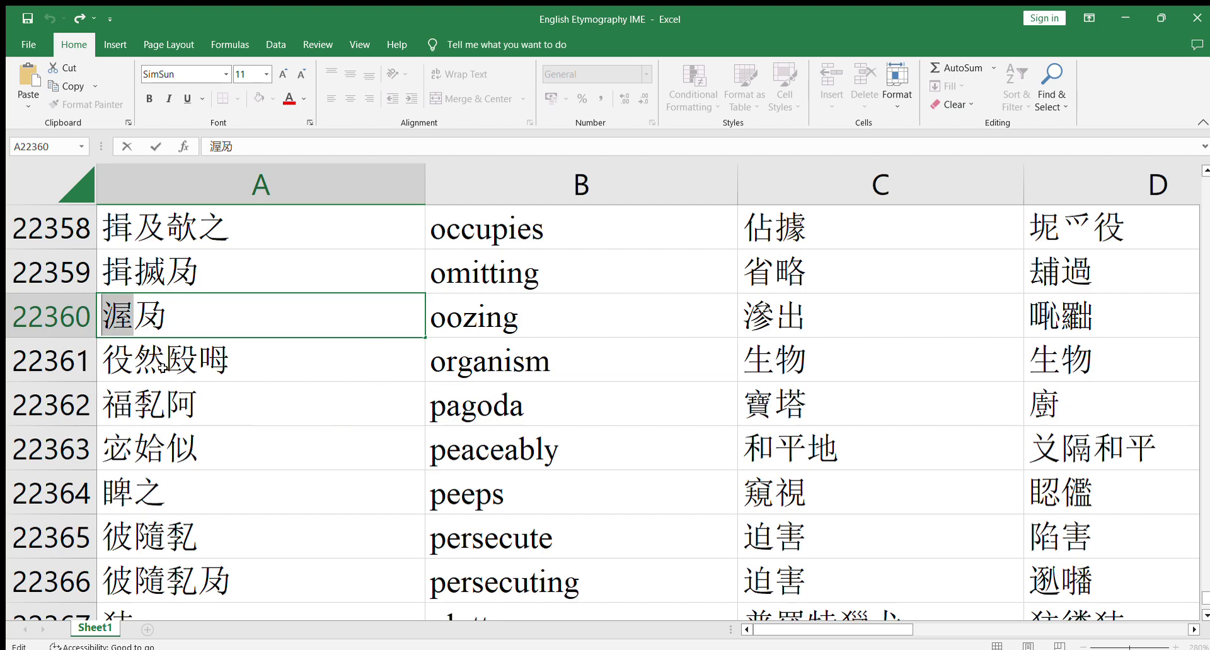
# Inspect the A22361 etymograph character by character, from 役 through its last character
pyautogui.click(129, 364)
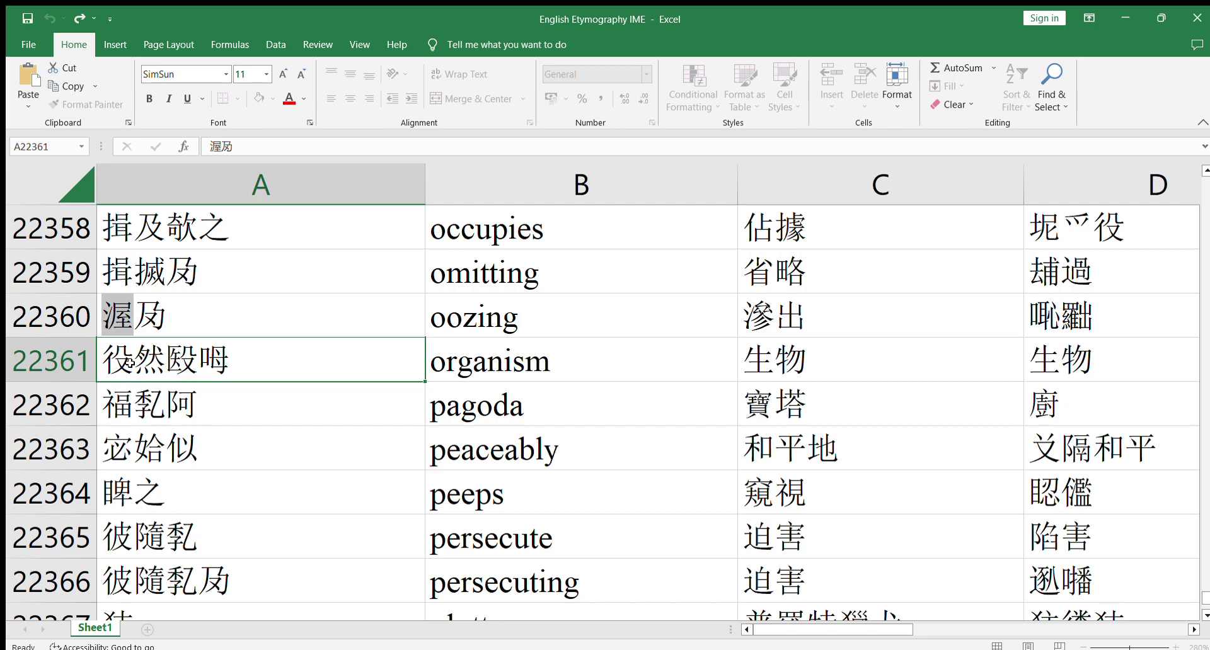
pyautogui.doubleClick(129, 364)
pyautogui.hotkey('shift', 'Left')
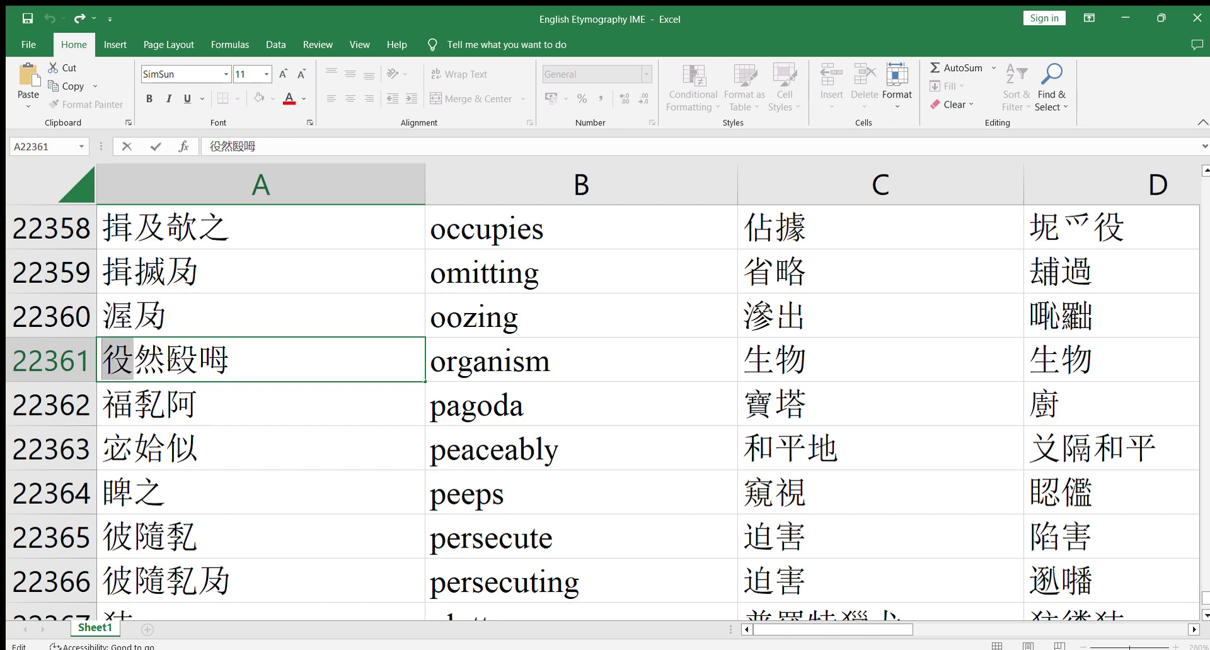
pyautogui.doubleClick(188, 368)
pyautogui.press('Right')
pyautogui.hotkey('shift', 'Right')
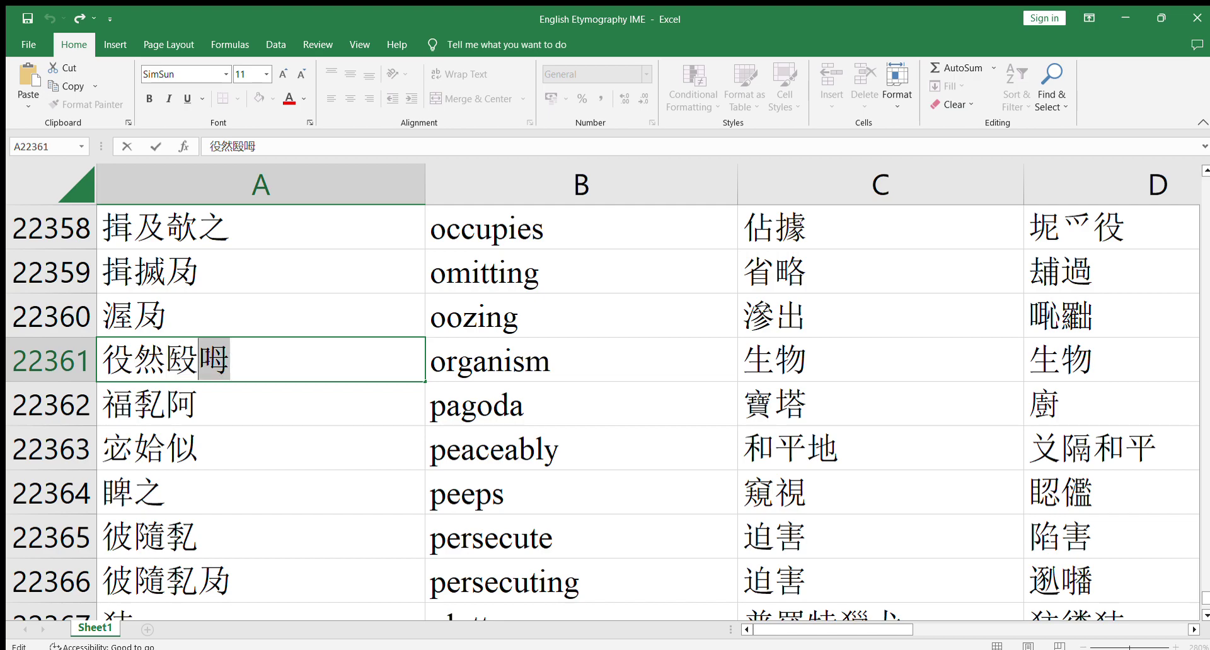
pyautogui.click(232, 394)
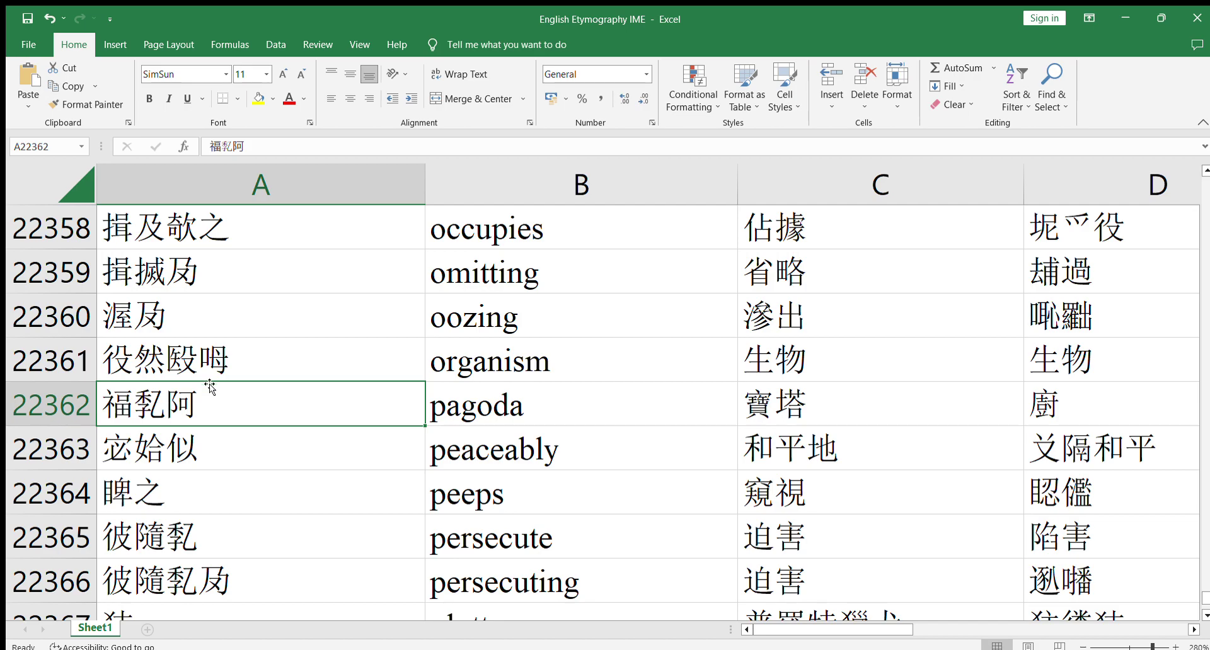
pyautogui.click(202, 363)
pyautogui.doubleClick(201, 362)
pyautogui.moveTo(198, 363); pyautogui.dragTo(232, 363)
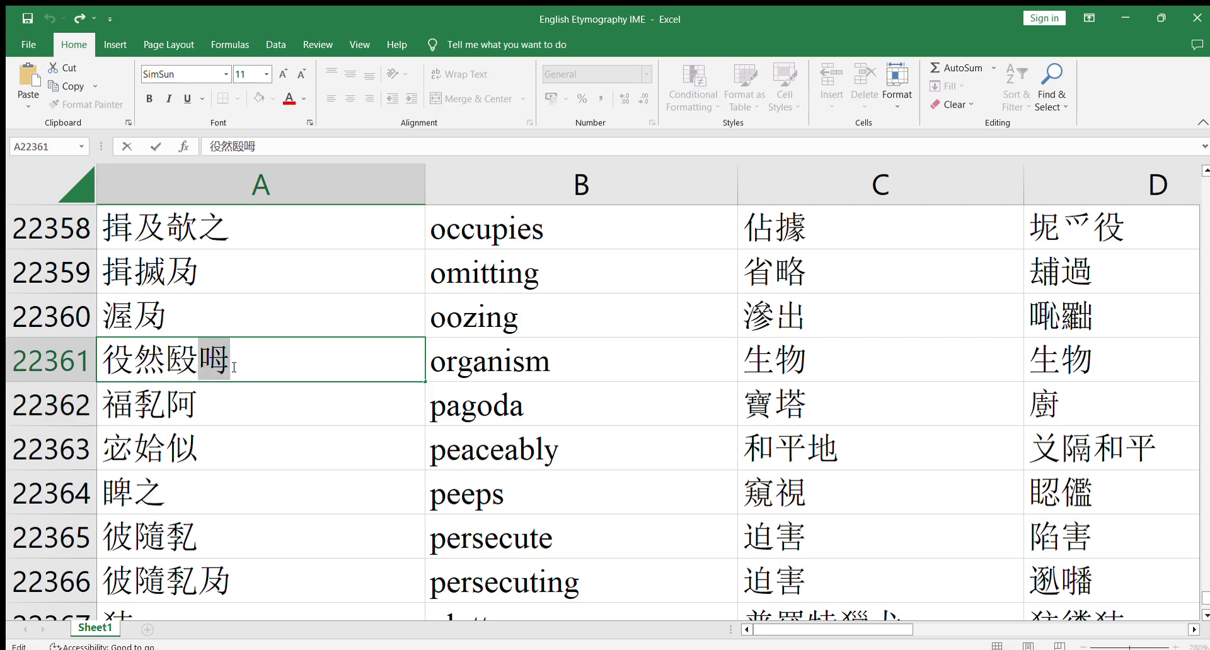
pyautogui.click(226, 390)
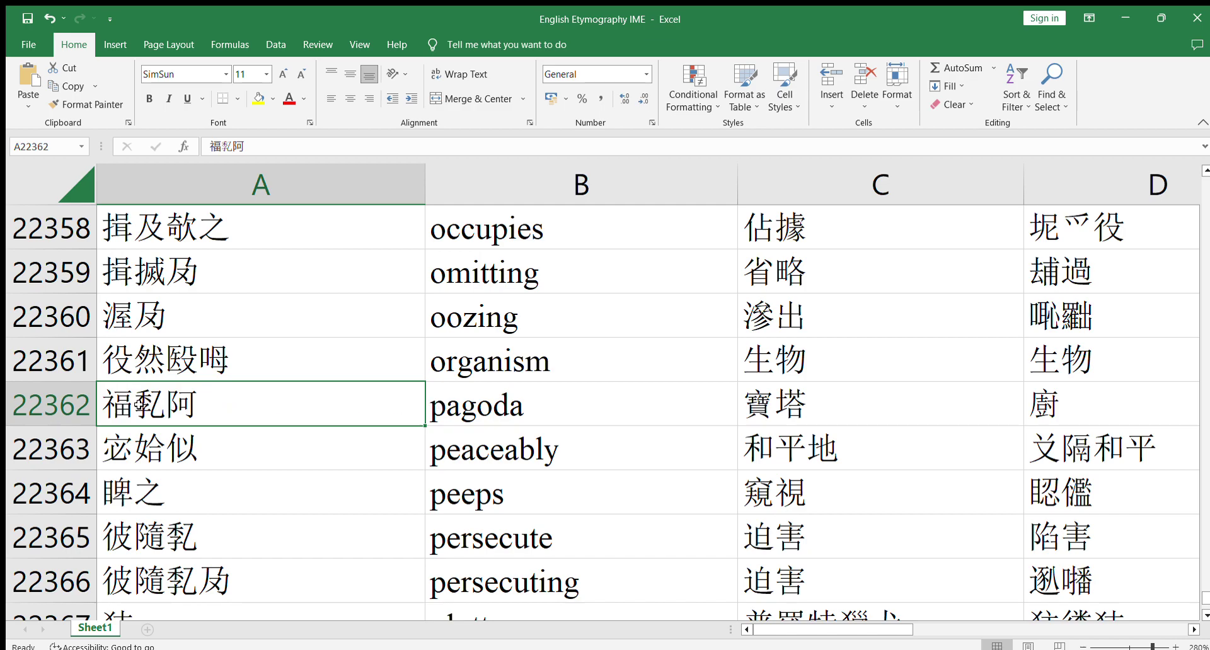
# Check the pagoda etymograph 福乿阿 in A22362 from its first character and commit it unchanged
pyautogui.doubleClick(138, 403)
pyautogui.moveTo(137, 403); pyautogui.dragTo(98, 405)
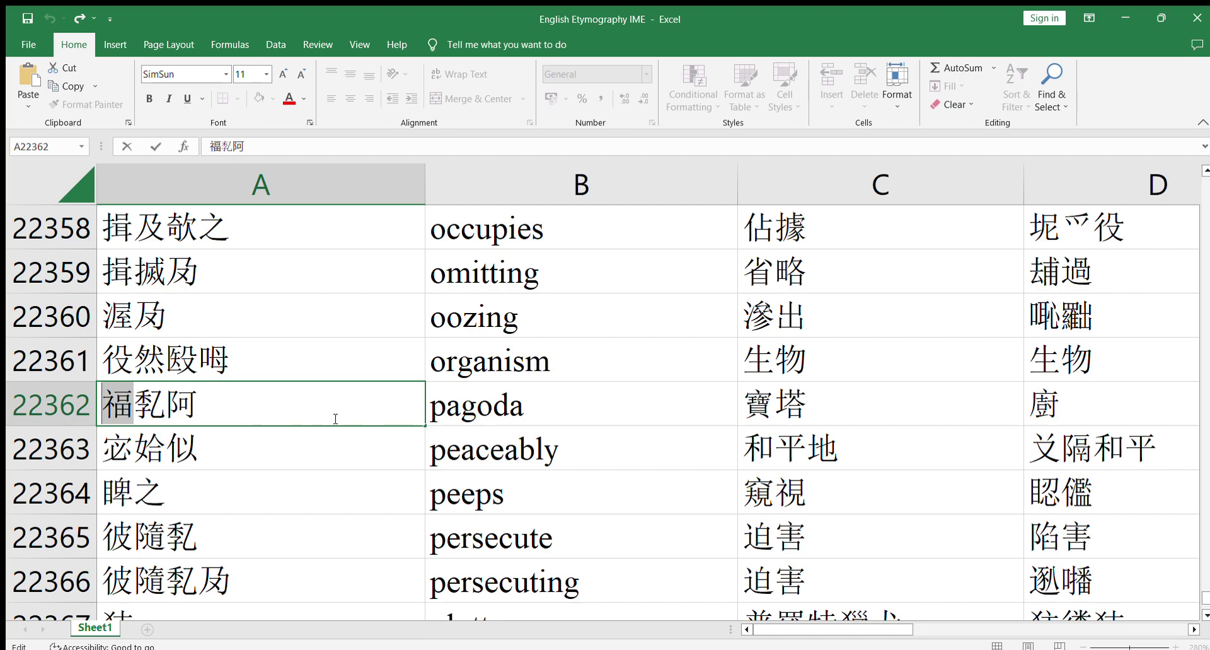
pyautogui.click(258, 416)
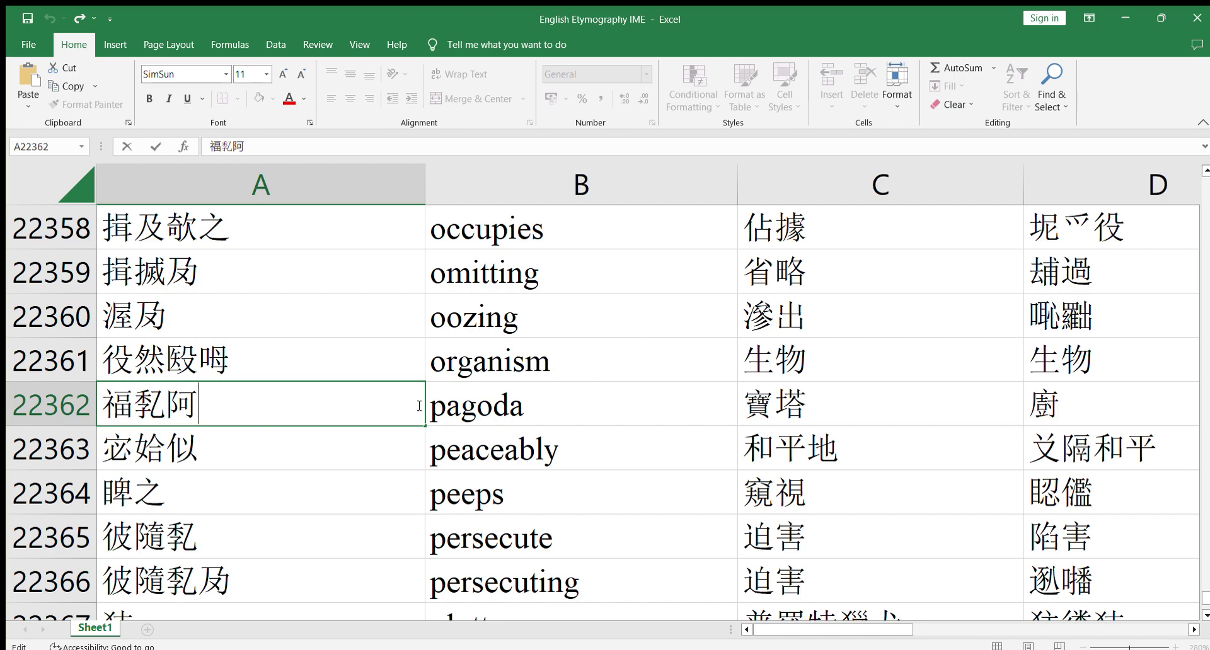
pyautogui.click(468, 399)
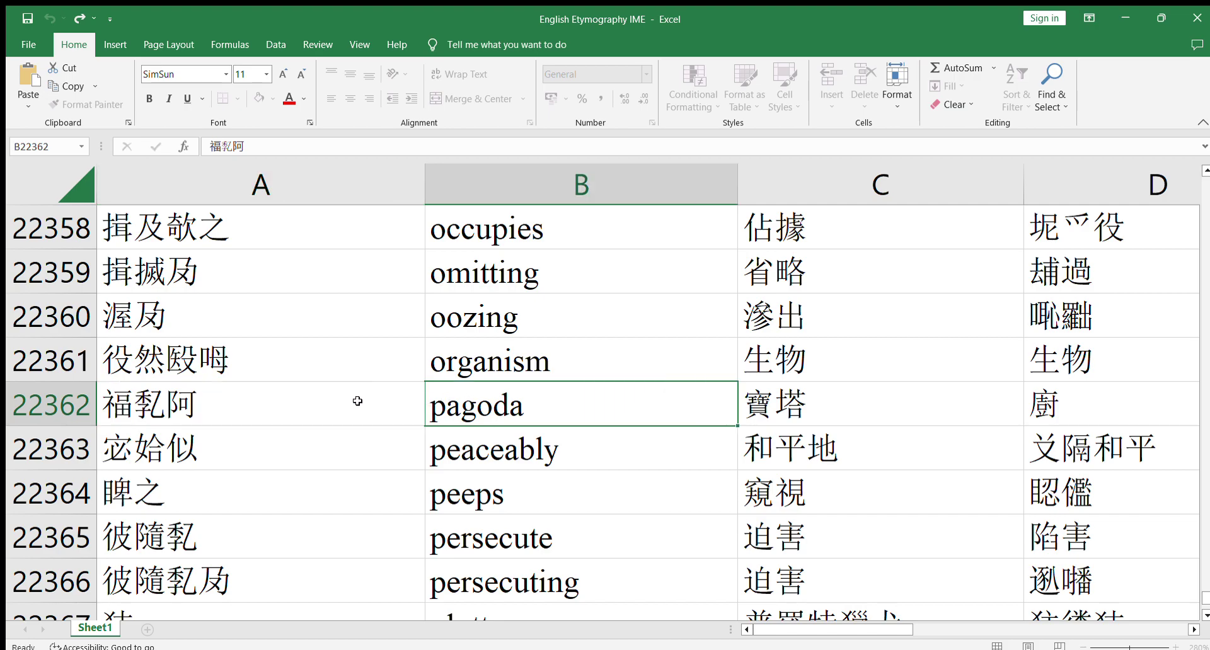
pyautogui.click(340, 406)
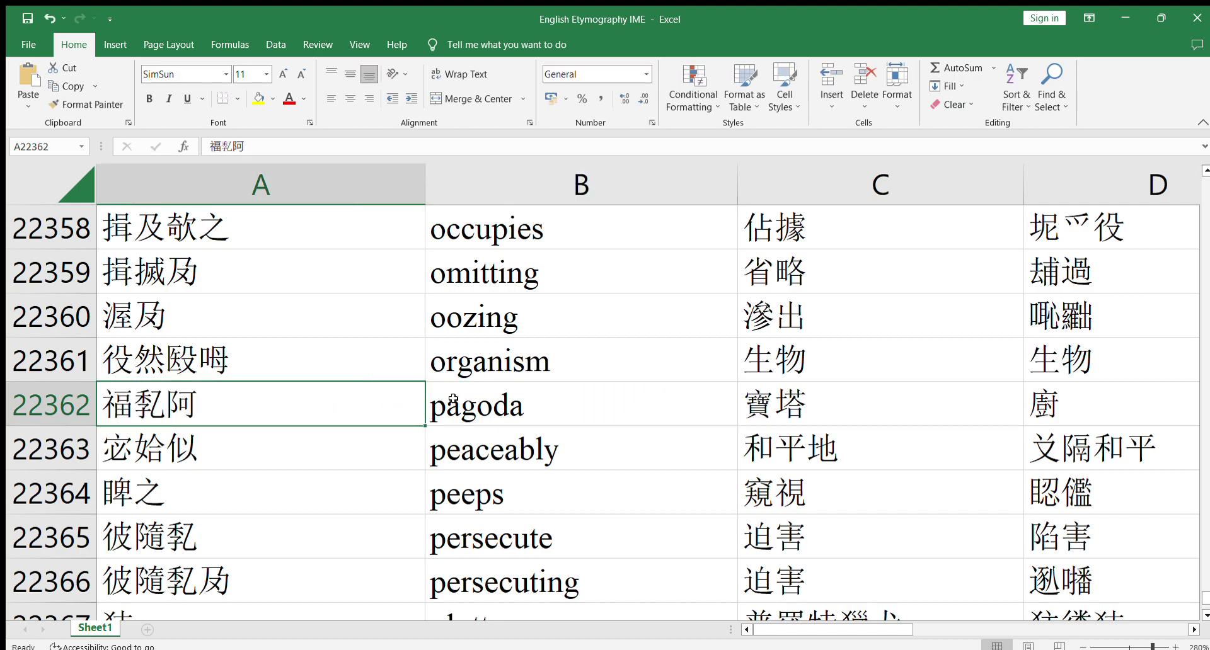
pyautogui.scroll(-1, 340, 447)
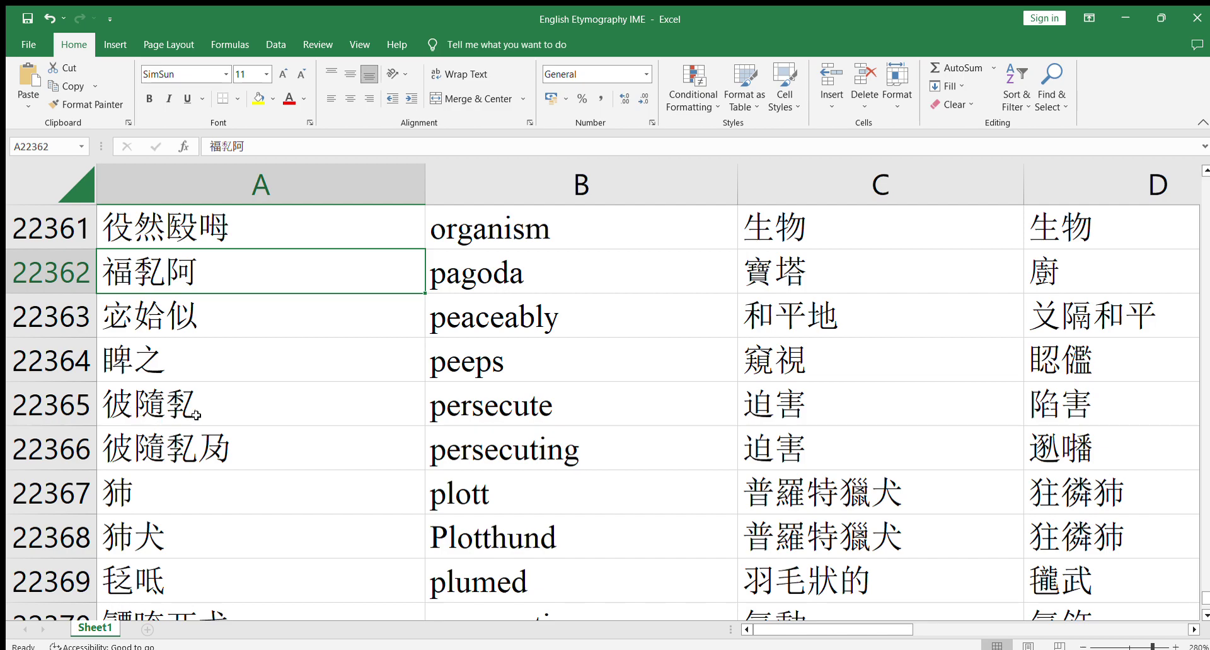
pyautogui.click(167, 401)
pyautogui.doubleClick(182, 404)
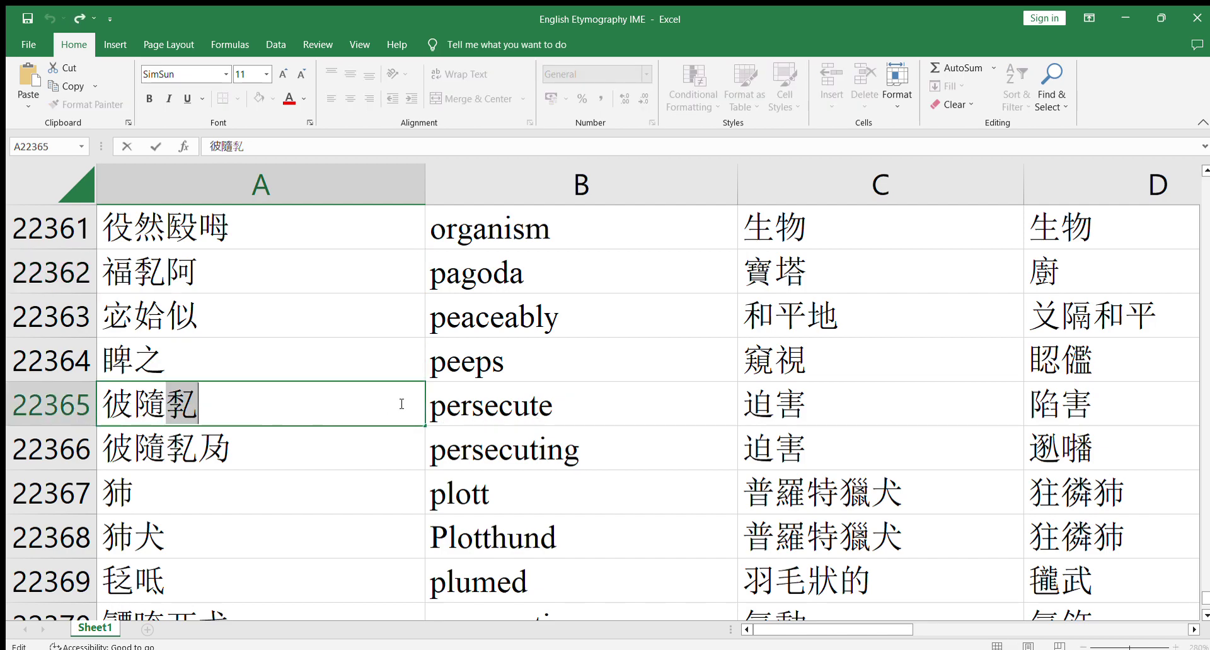
pyautogui.scroll(-1, 232, 492)
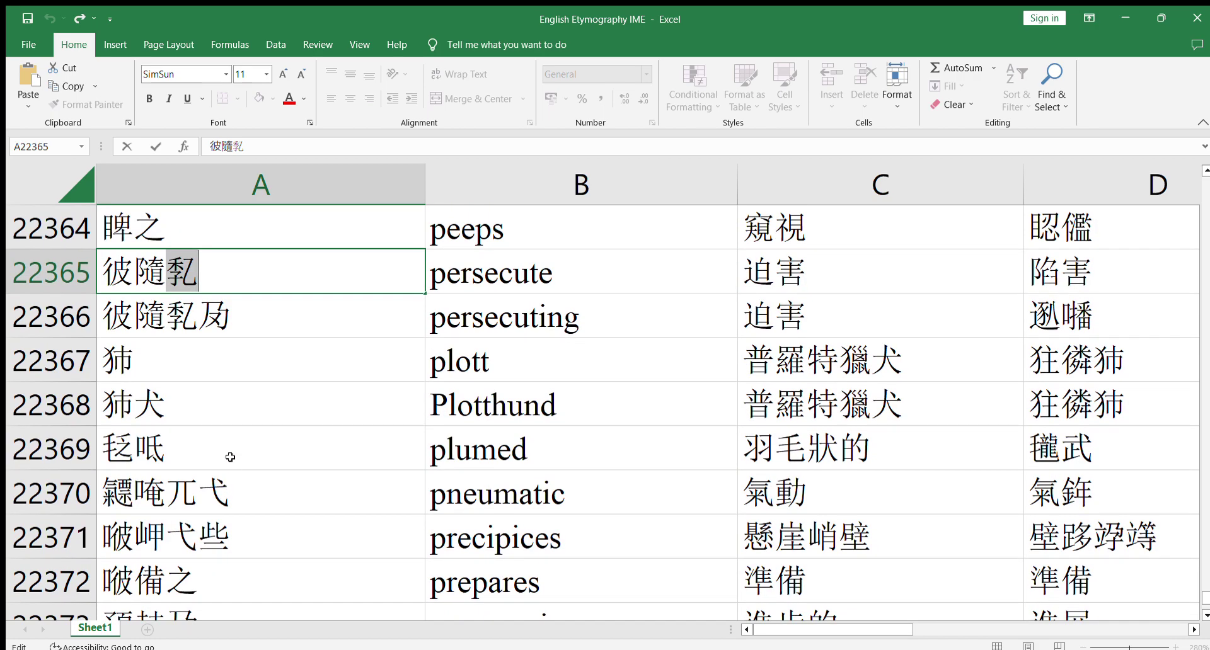
pyautogui.click(232, 370)
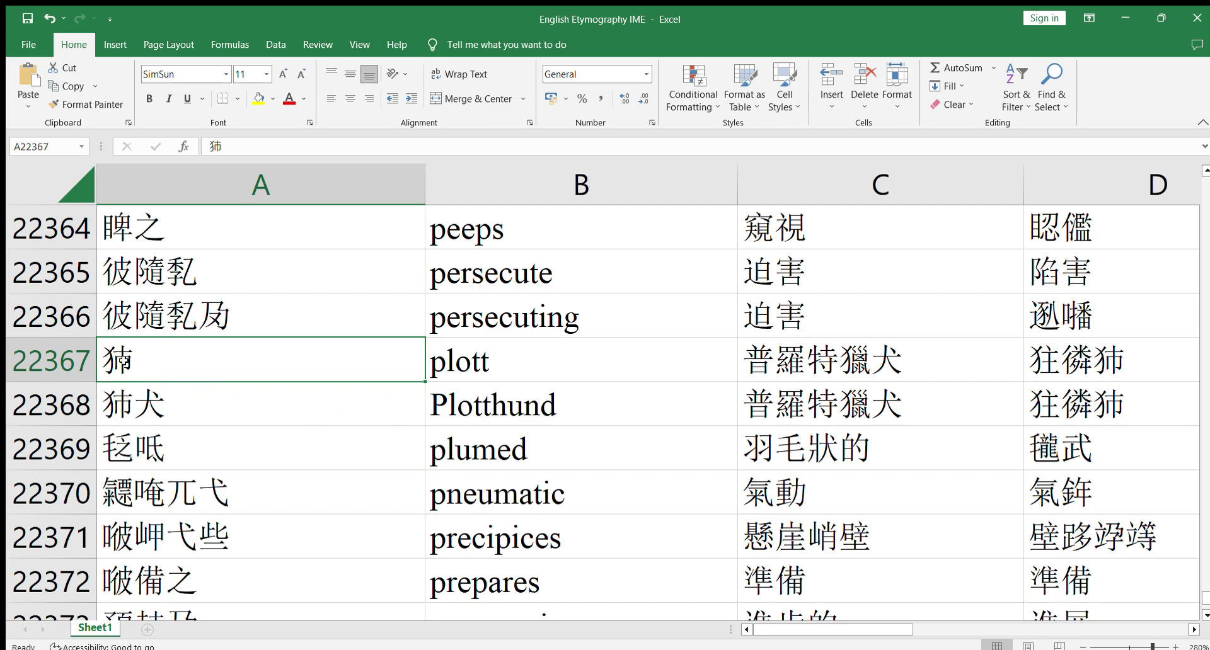
pyautogui.scroll(-2, 289, 425)
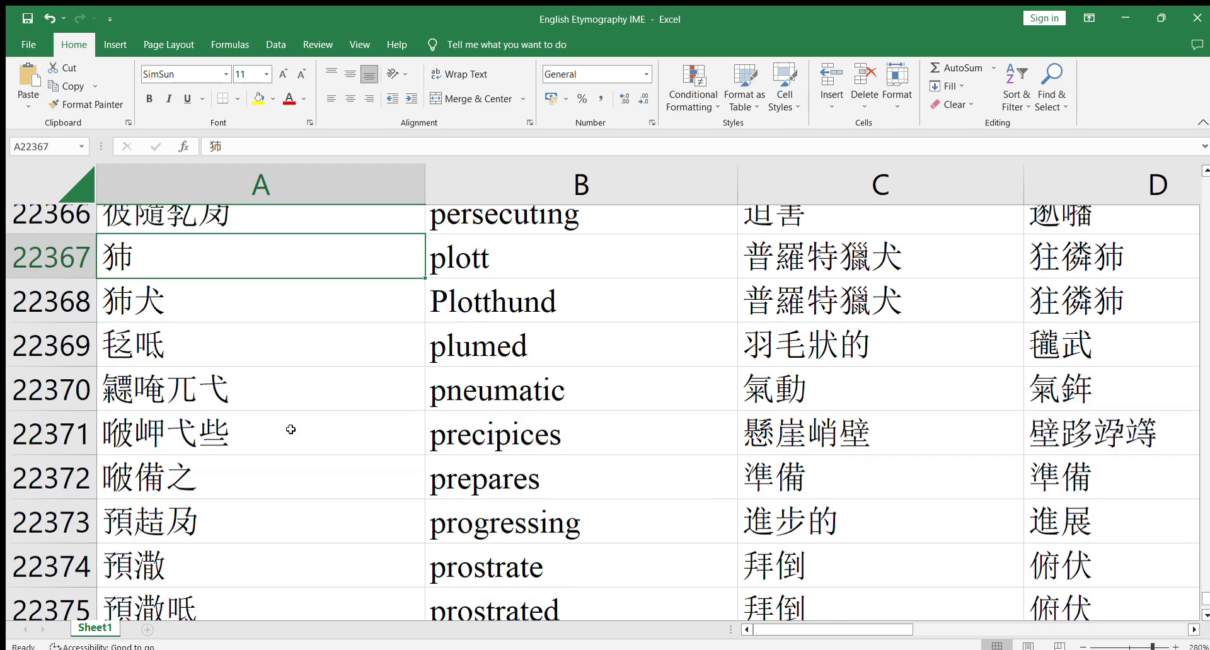
pyautogui.scroll(1, 278, 338)
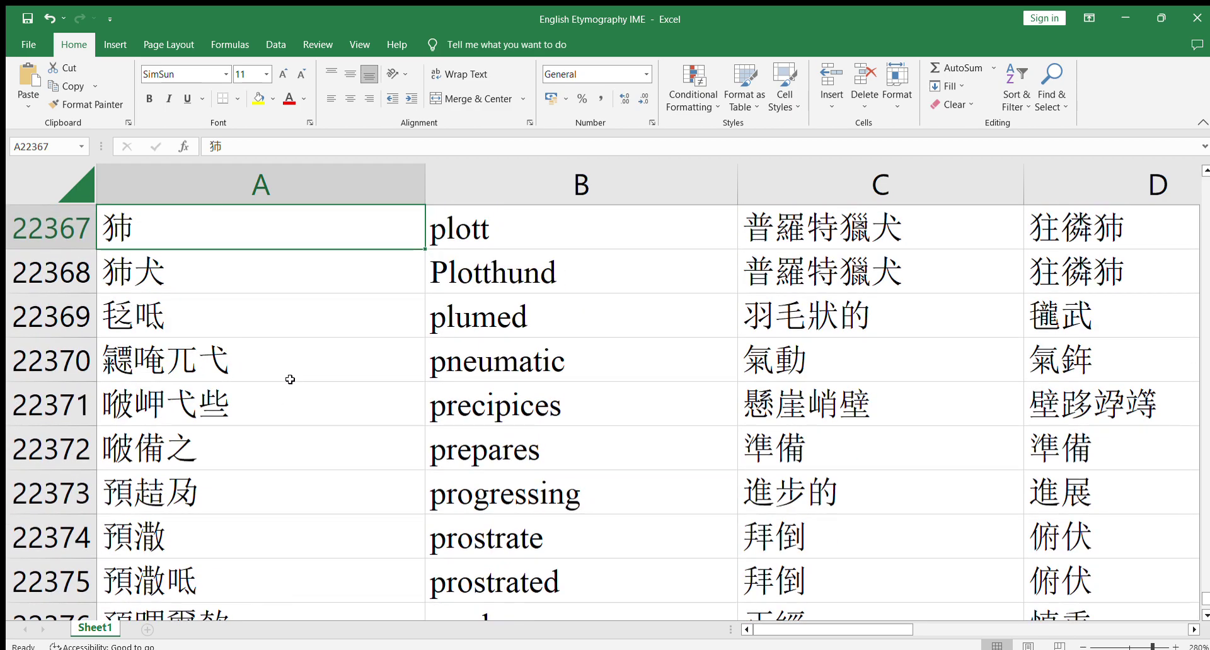
pyautogui.click(134, 361)
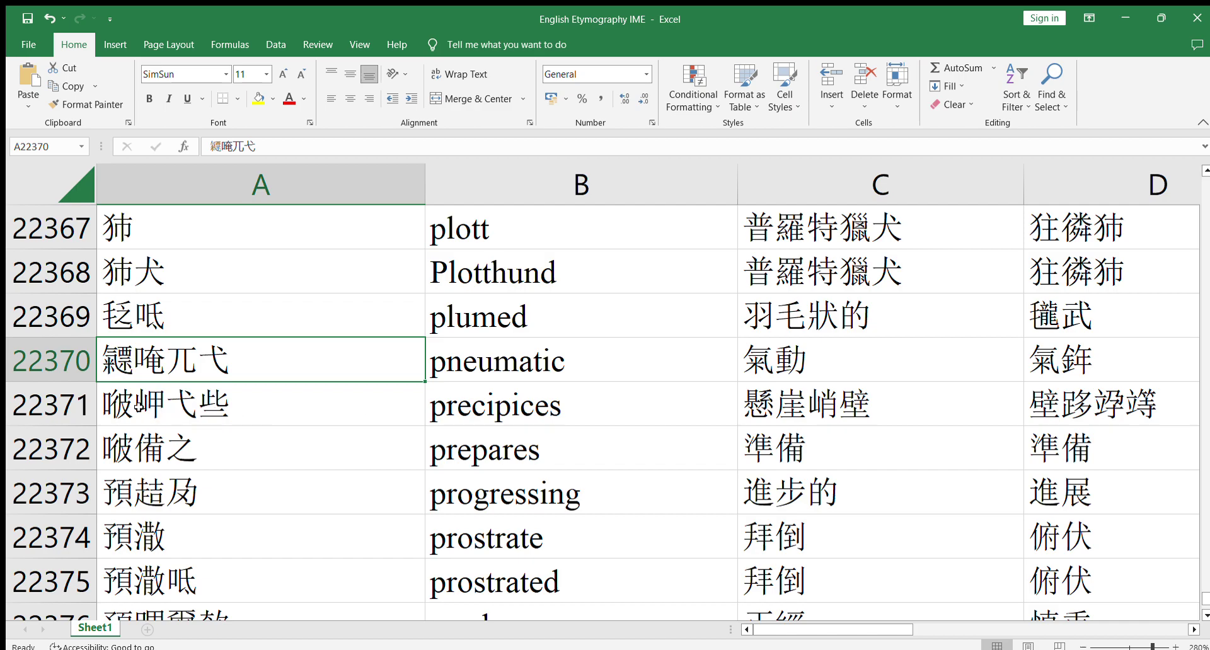
pyautogui.doubleClick(138, 406)
pyautogui.moveTo(135, 408); pyautogui.dragTo(157, 415)
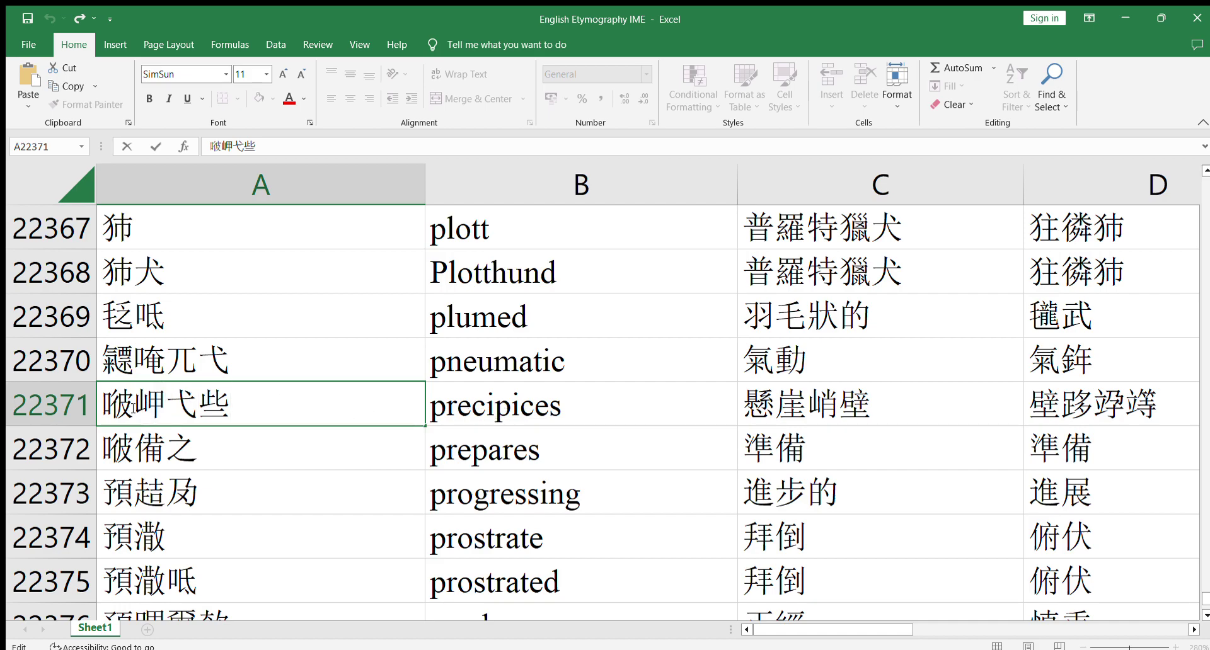
pyautogui.click(107, 403)
pyautogui.scroll(-2, 333, 433)
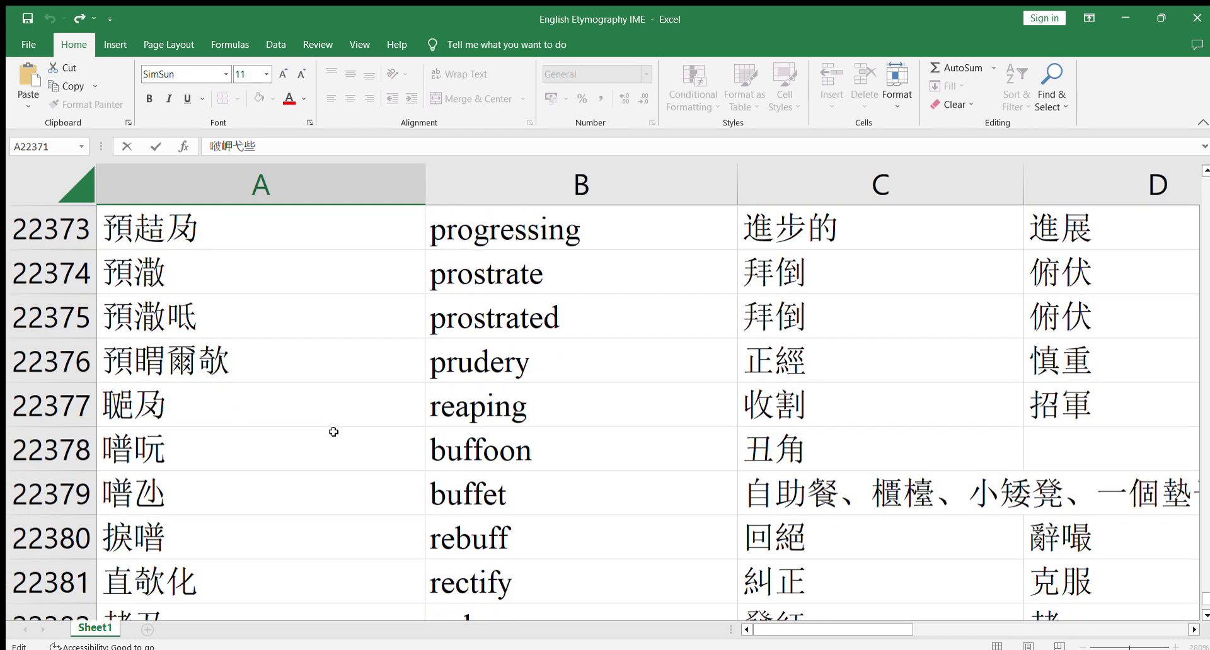
pyautogui.scroll(1, 318, 386)
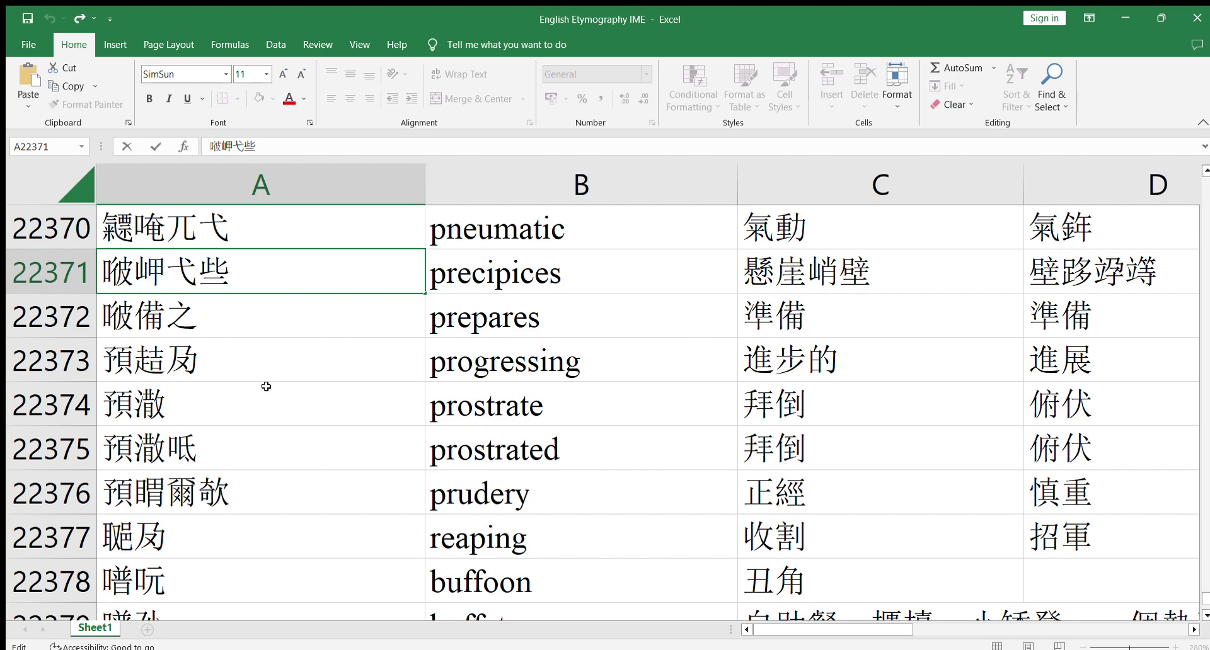
pyautogui.scroll(-1, 202, 407)
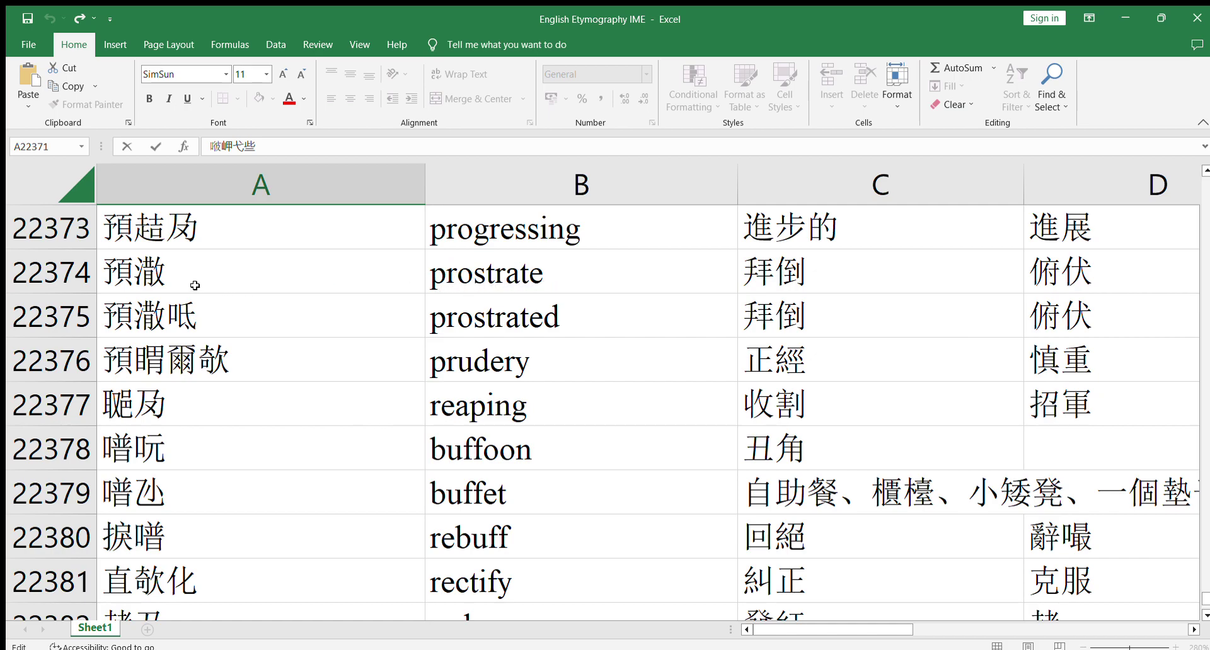
pyautogui.doubleClick(183, 270)
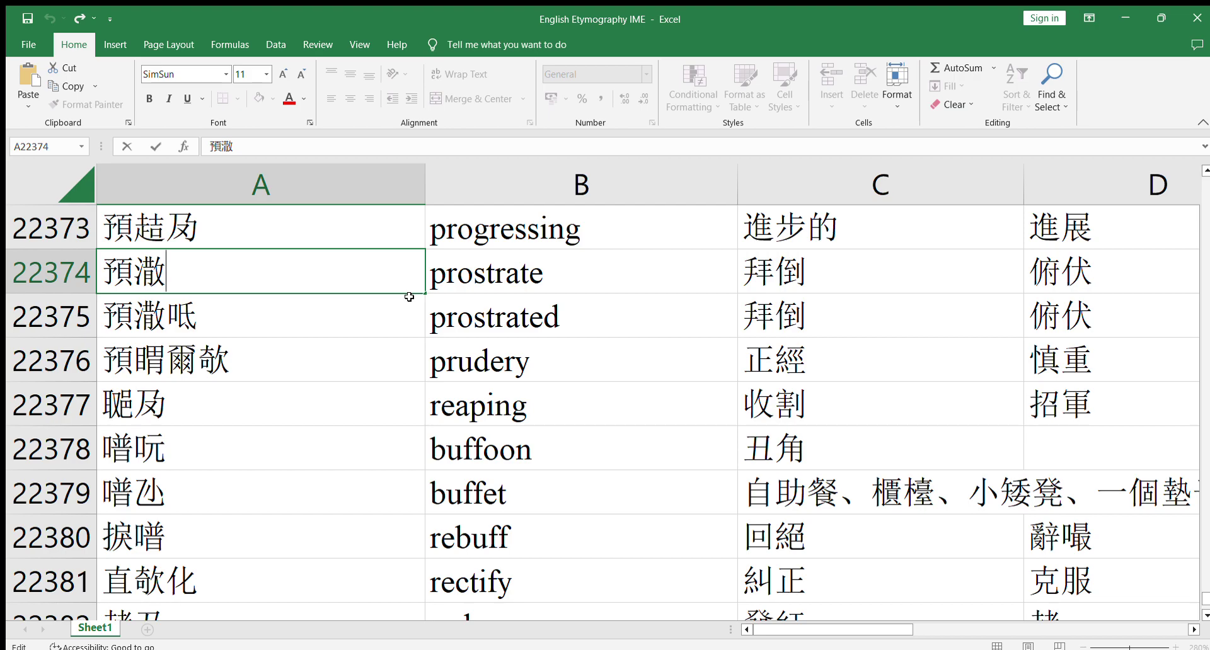
pyautogui.write('撒')
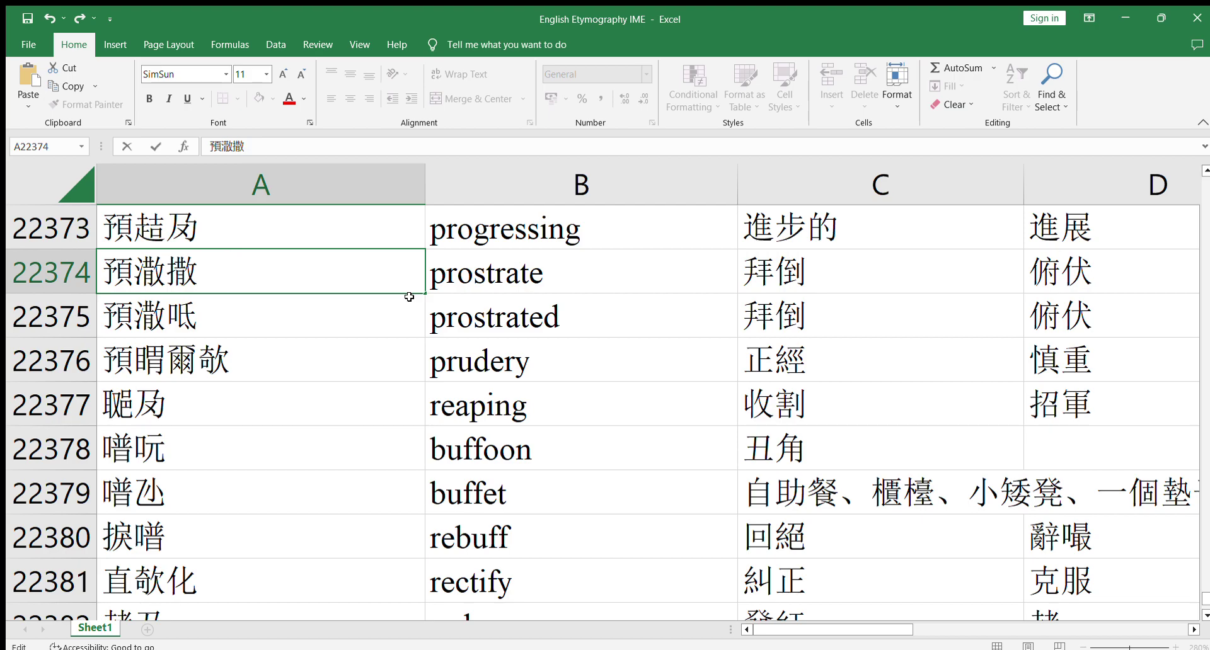
pyautogui.press('BackSpace')
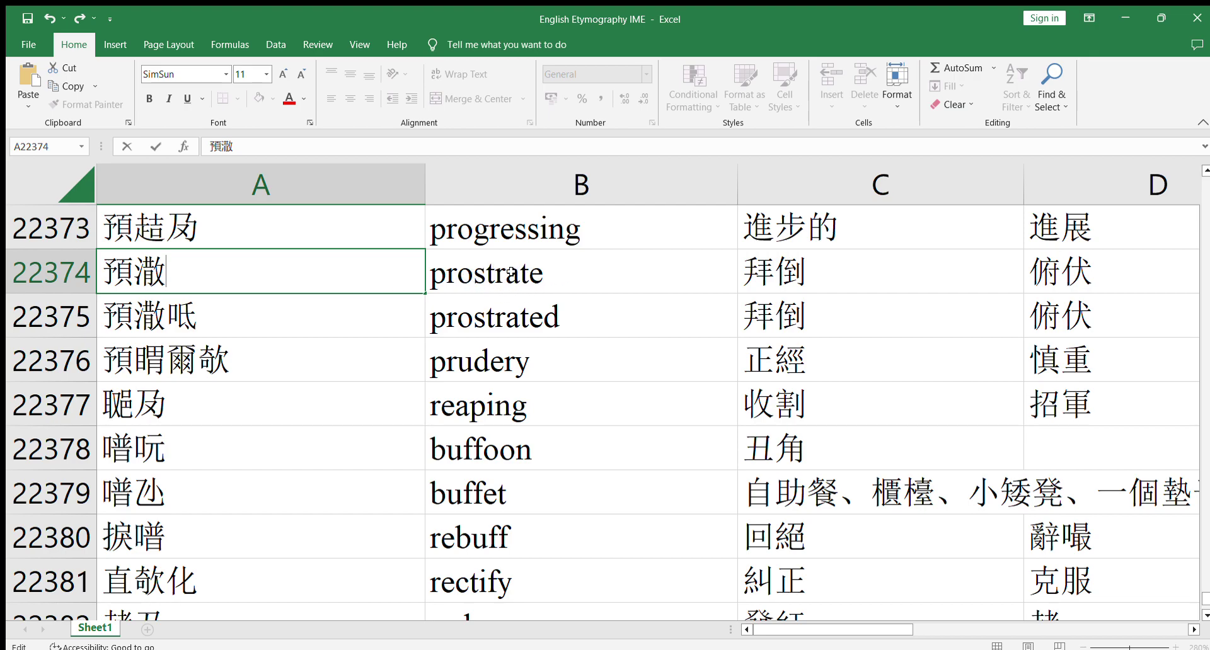
pyautogui.click(233, 309)
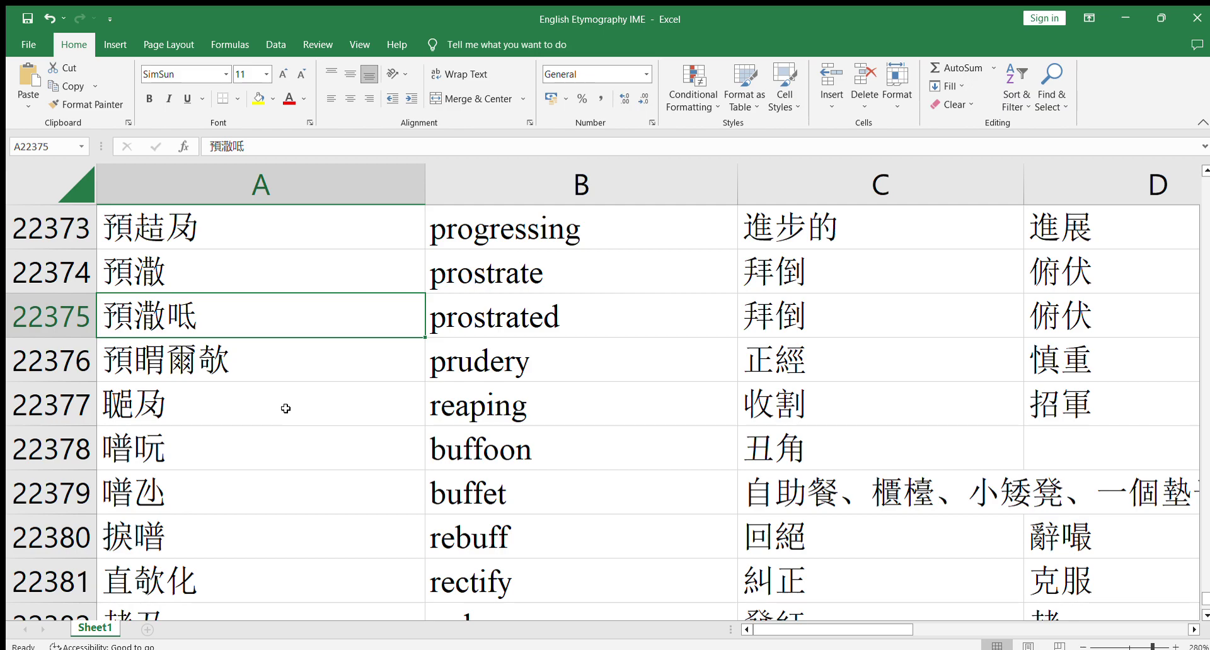
pyautogui.scroll(-1, 288, 403)
pyautogui.scroll(1, 288, 404)
pyautogui.click(167, 361)
pyautogui.doubleClick(145, 359)
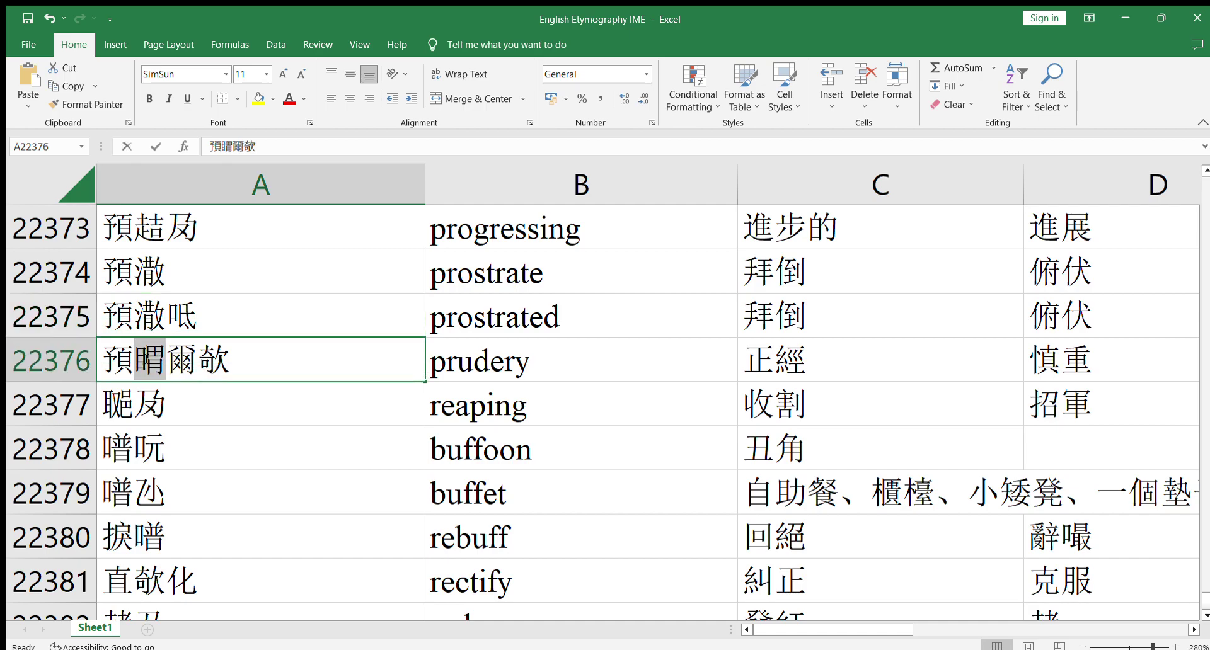
pyautogui.click(298, 414)
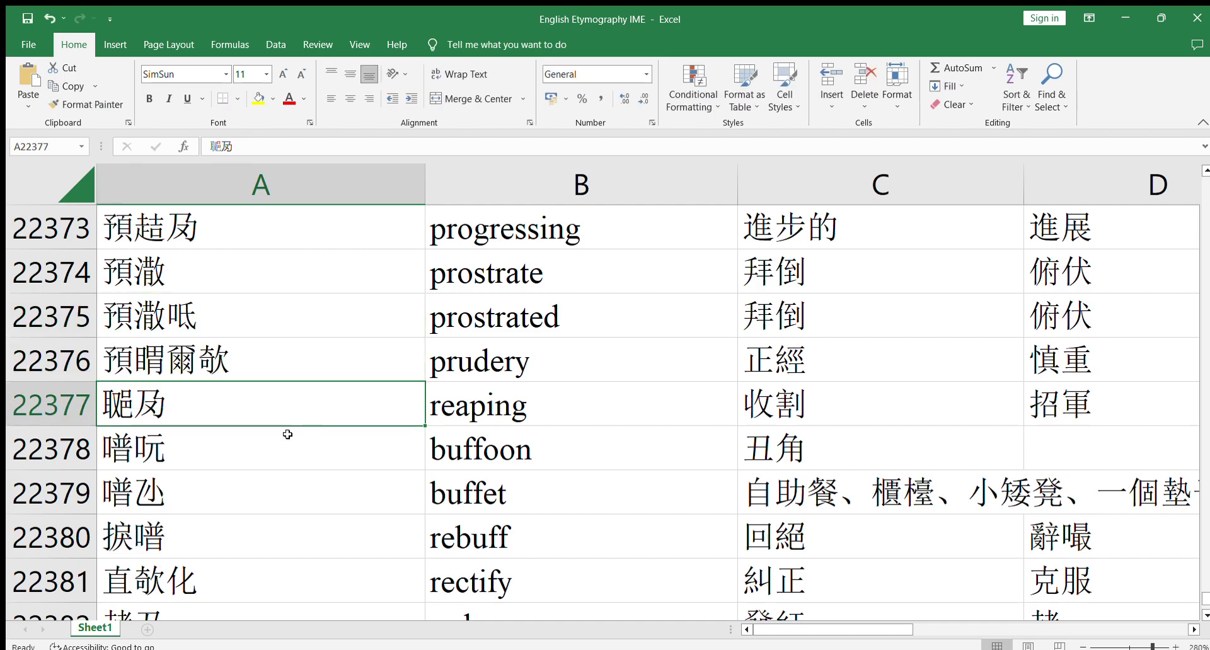
pyautogui.scroll(-3, 284, 445)
pyautogui.scroll(1, 287, 406)
pyautogui.scroll(-1, 305, 457)
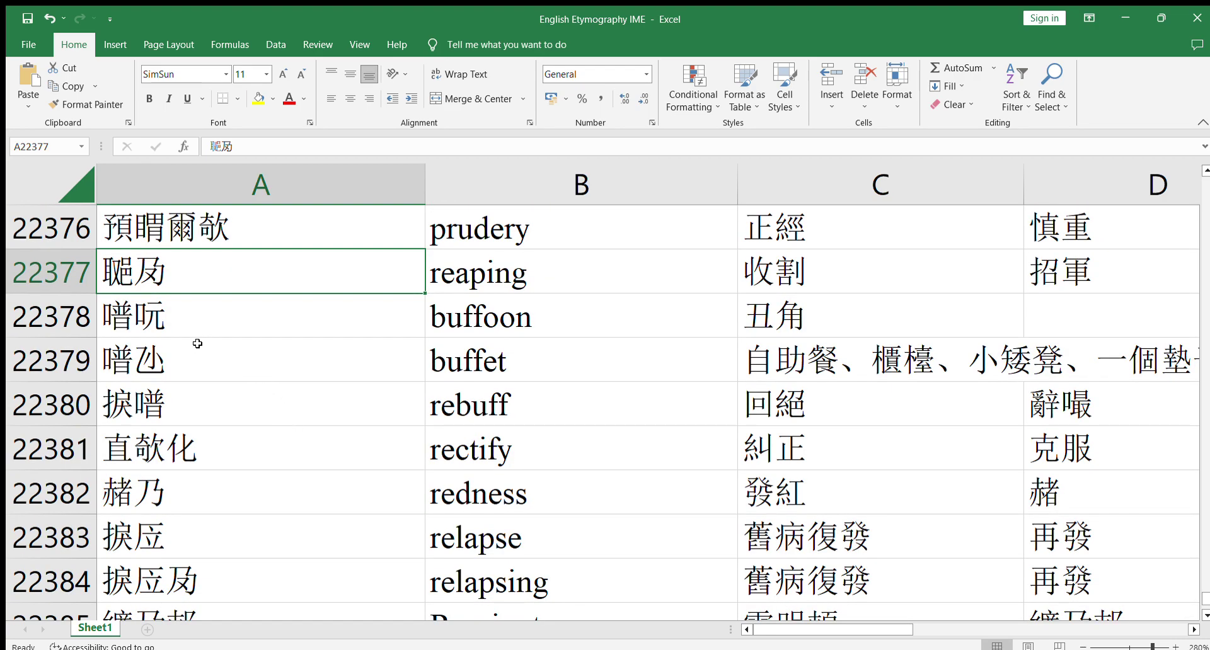
pyautogui.doubleClick(142, 316)
pyautogui.hotkey('shift', 'Left')
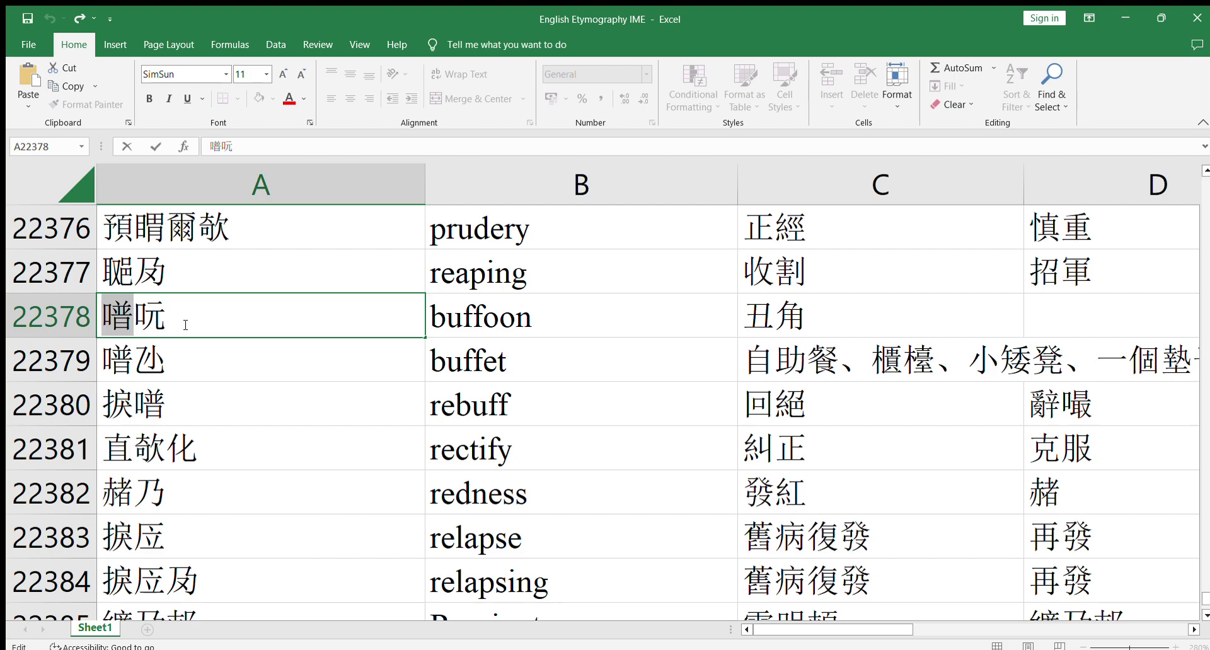
pyautogui.click(191, 320)
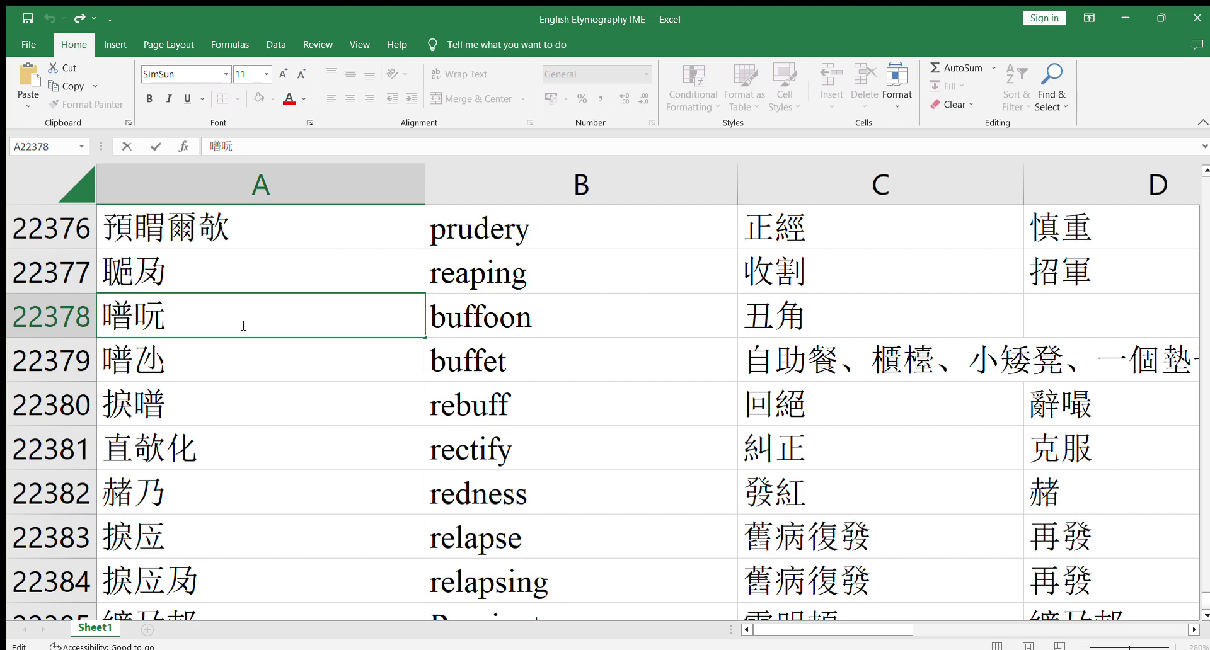
pyautogui.click(186, 361)
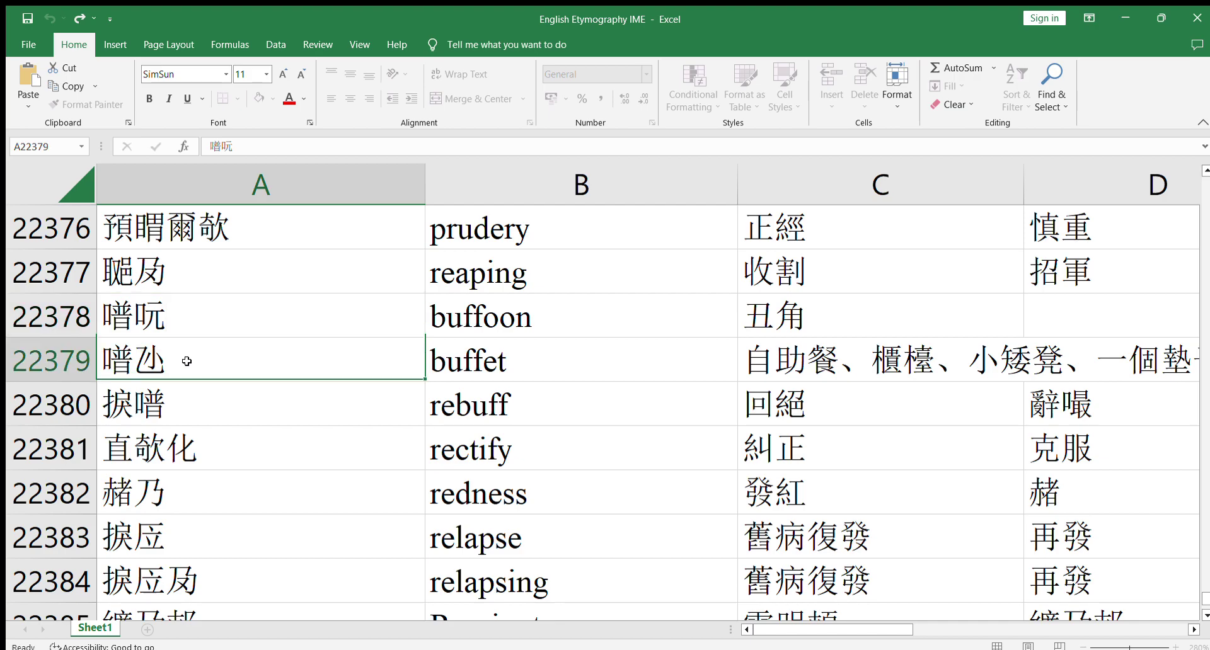
pyautogui.doubleClick(135, 361)
pyautogui.moveTo(134, 360); pyautogui.dragTo(101, 360)
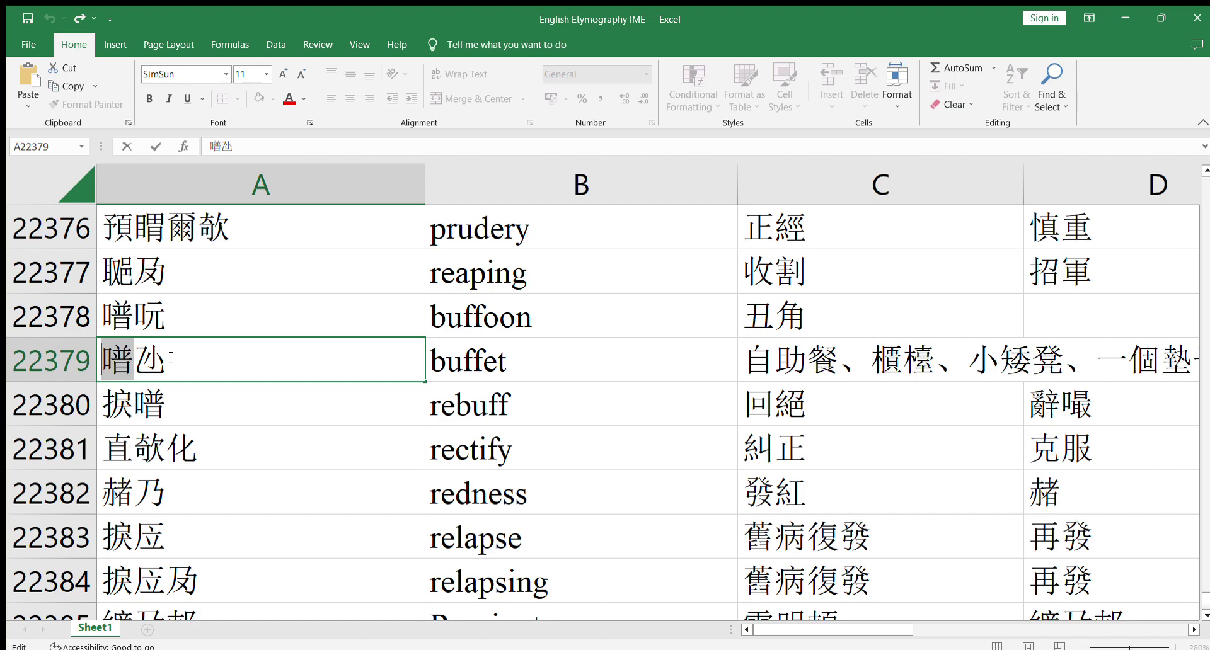
pyautogui.click(498, 356)
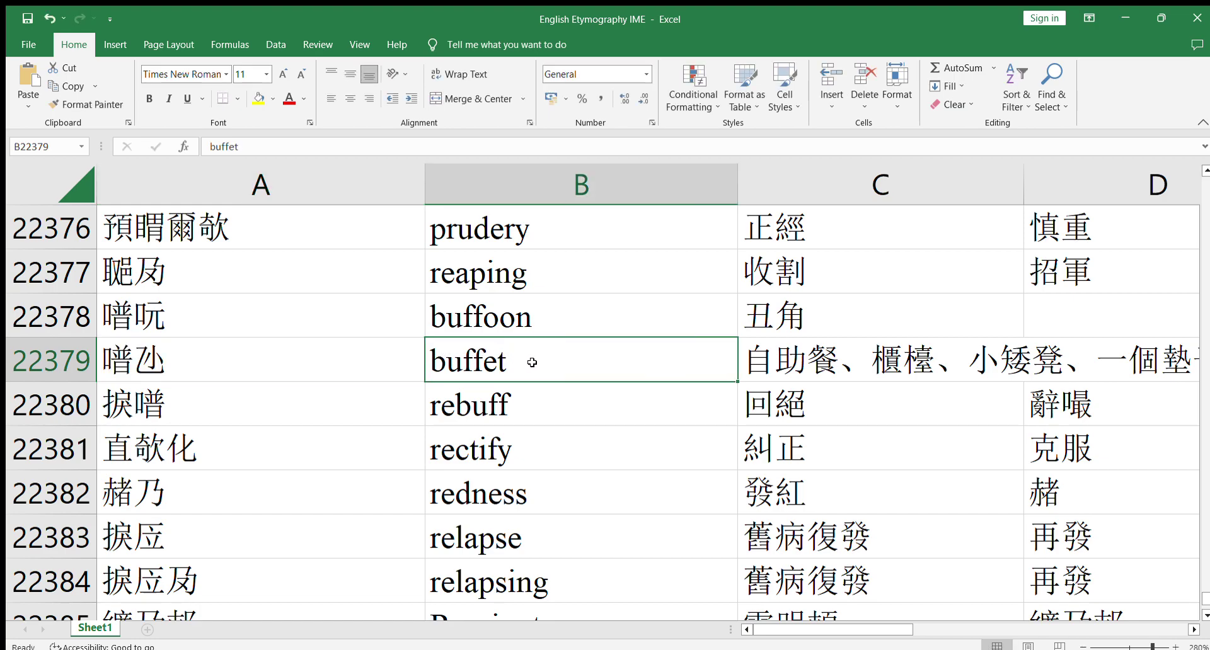
pyautogui.hotkey('ctrl', 'c')
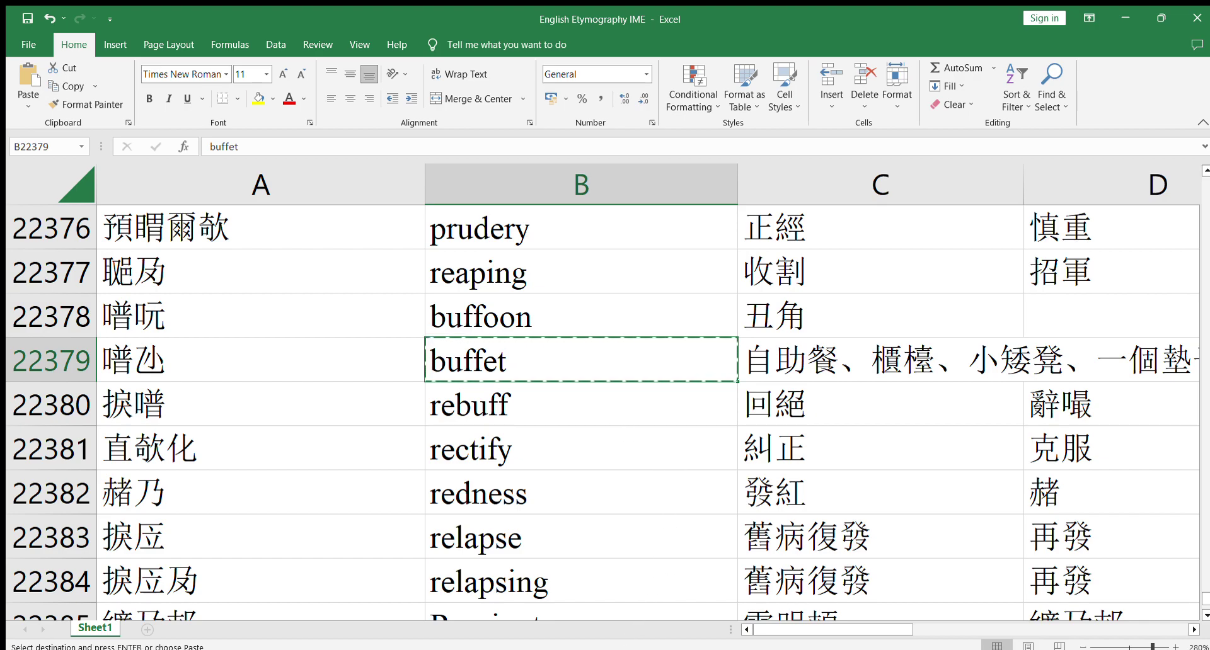
pyautogui.hotkey('alt', 'Tab')
pyautogui.click(299, 362)
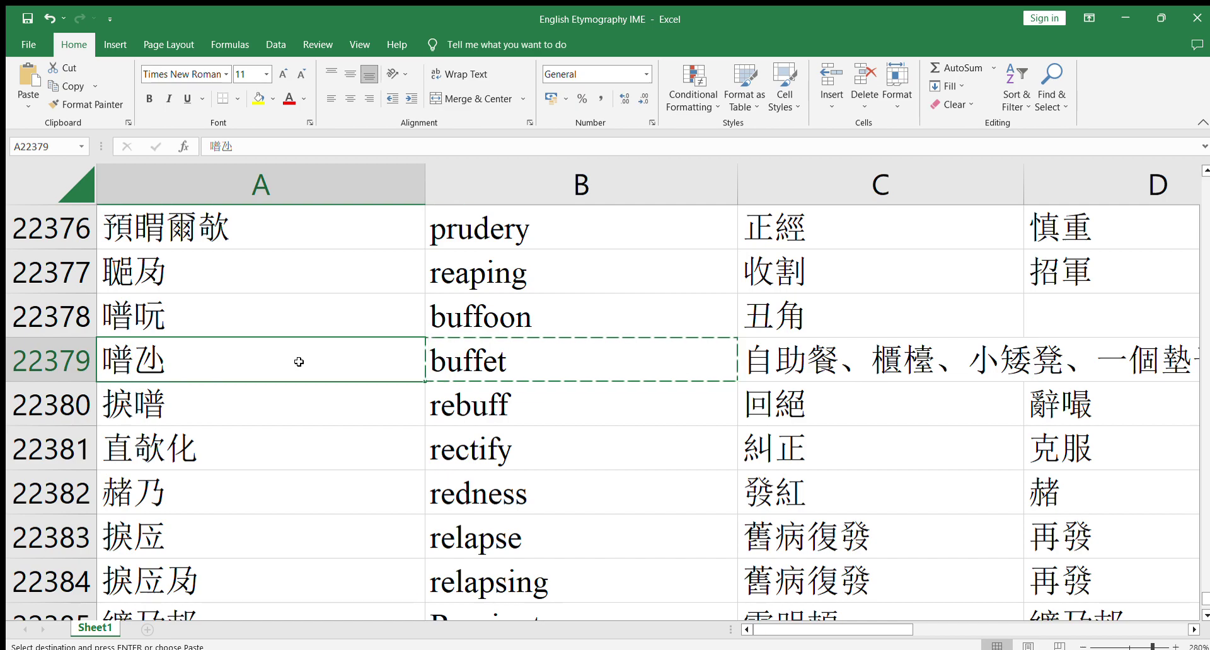
pyautogui.press('Escape')
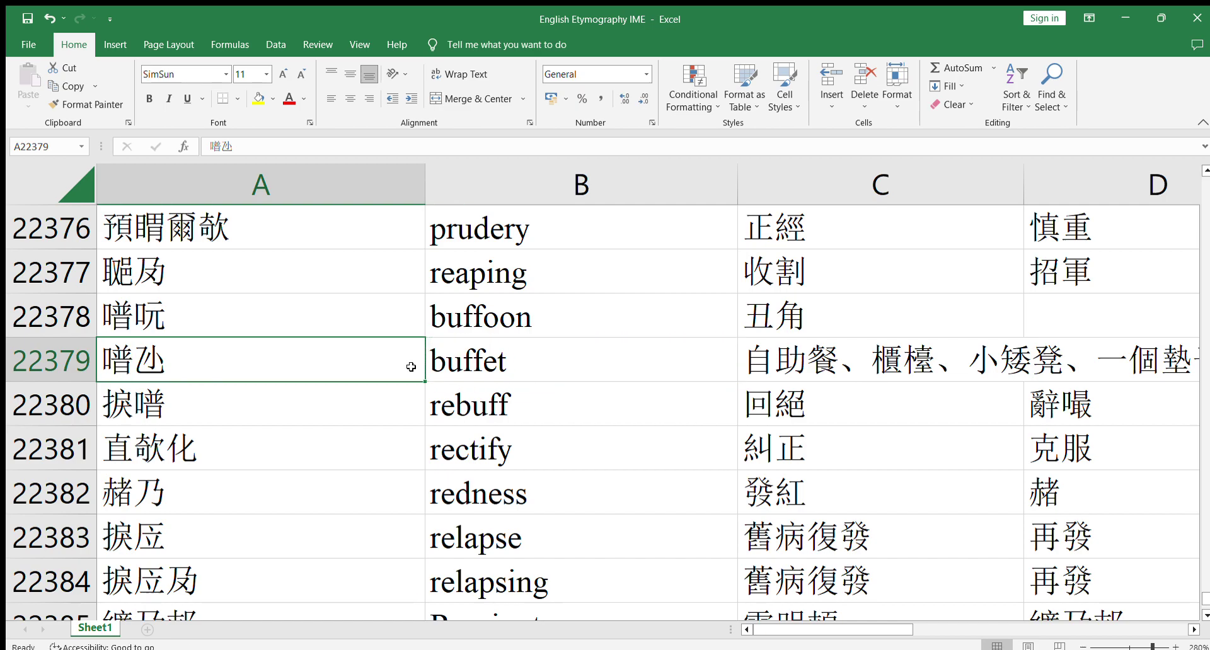
pyautogui.click(449, 364)
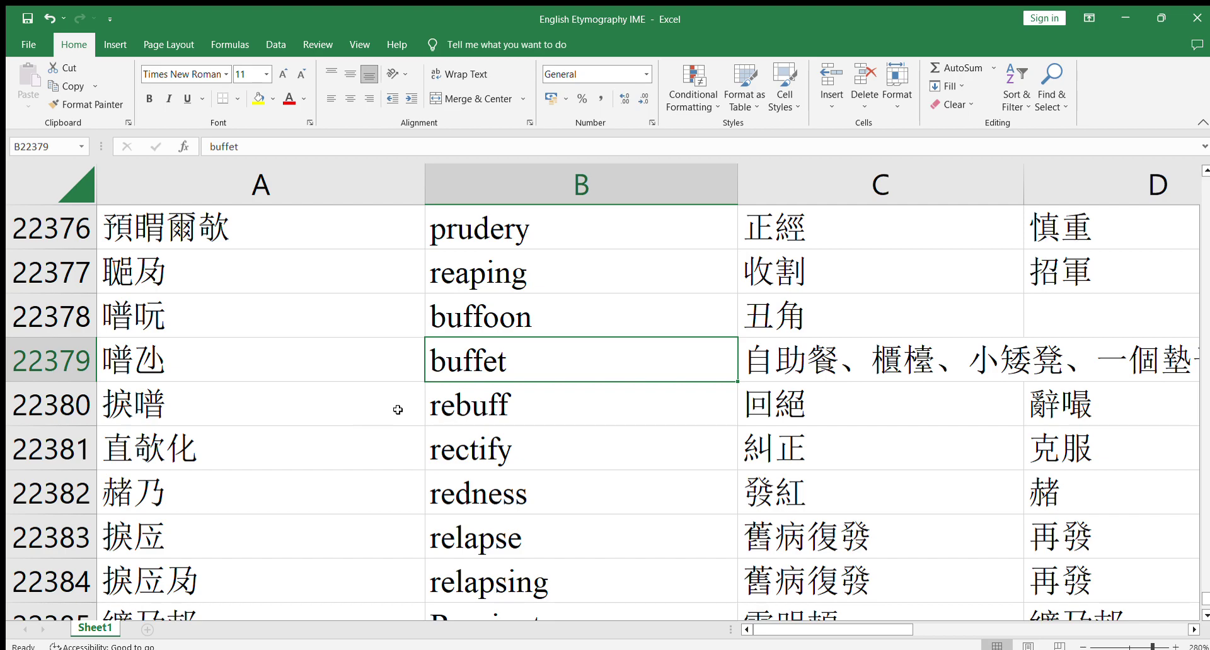
pyautogui.click(144, 407)
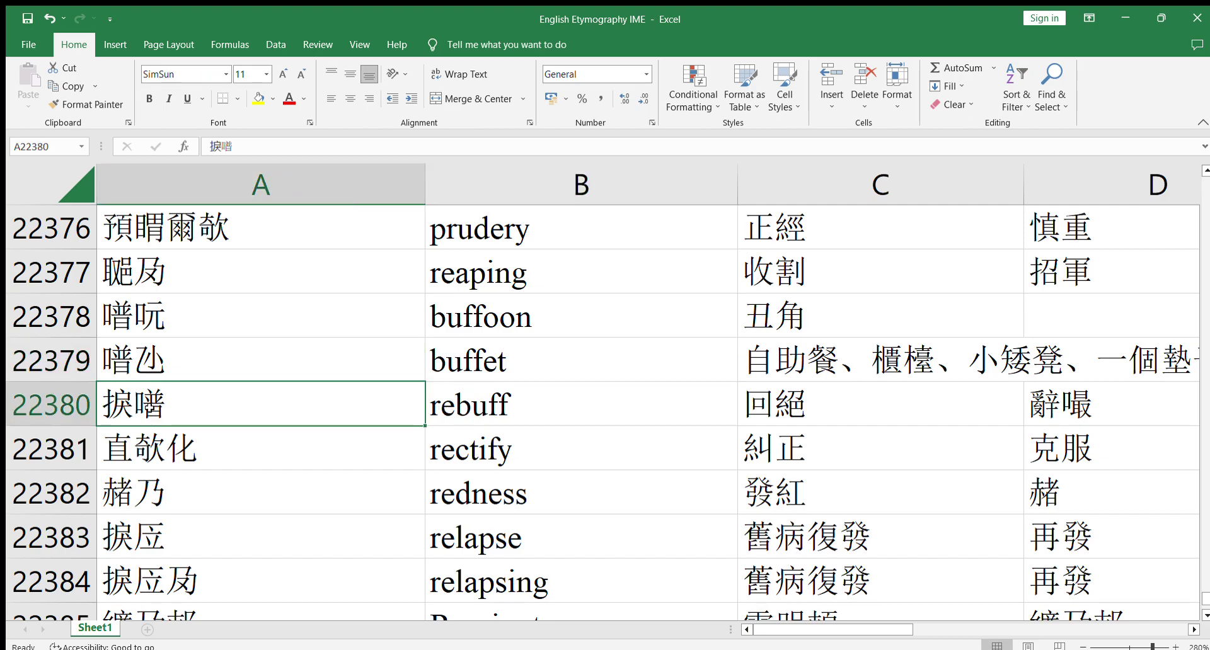
pyautogui.scroll(-1, 242, 411)
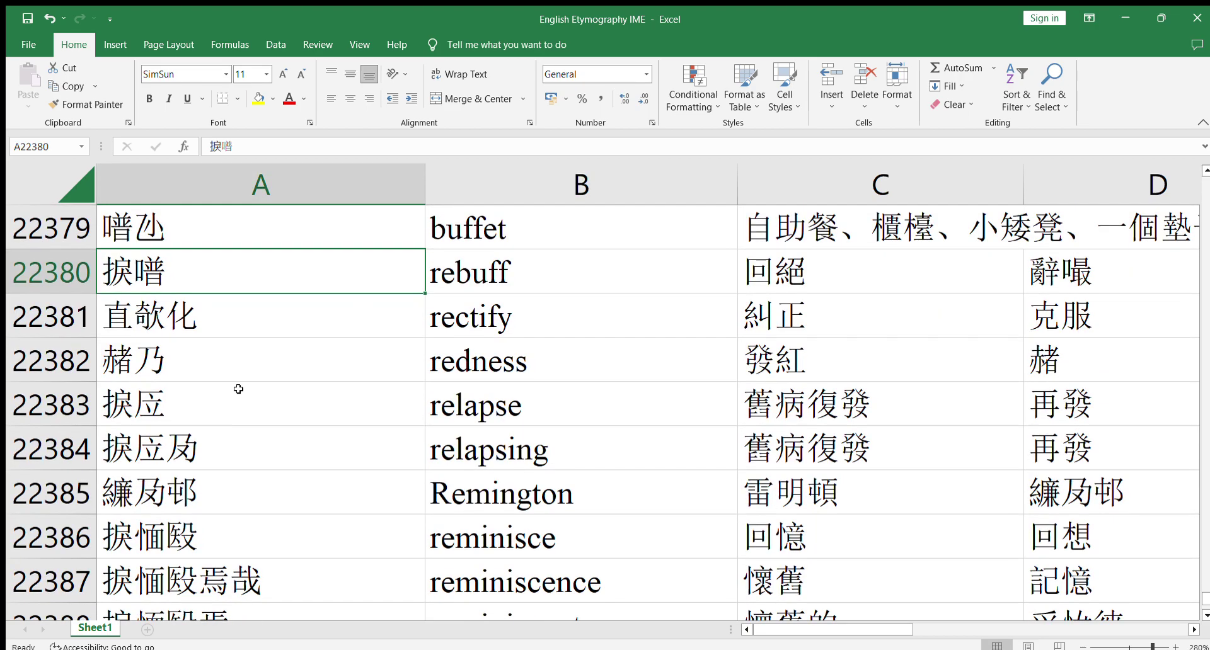
pyautogui.click(199, 323)
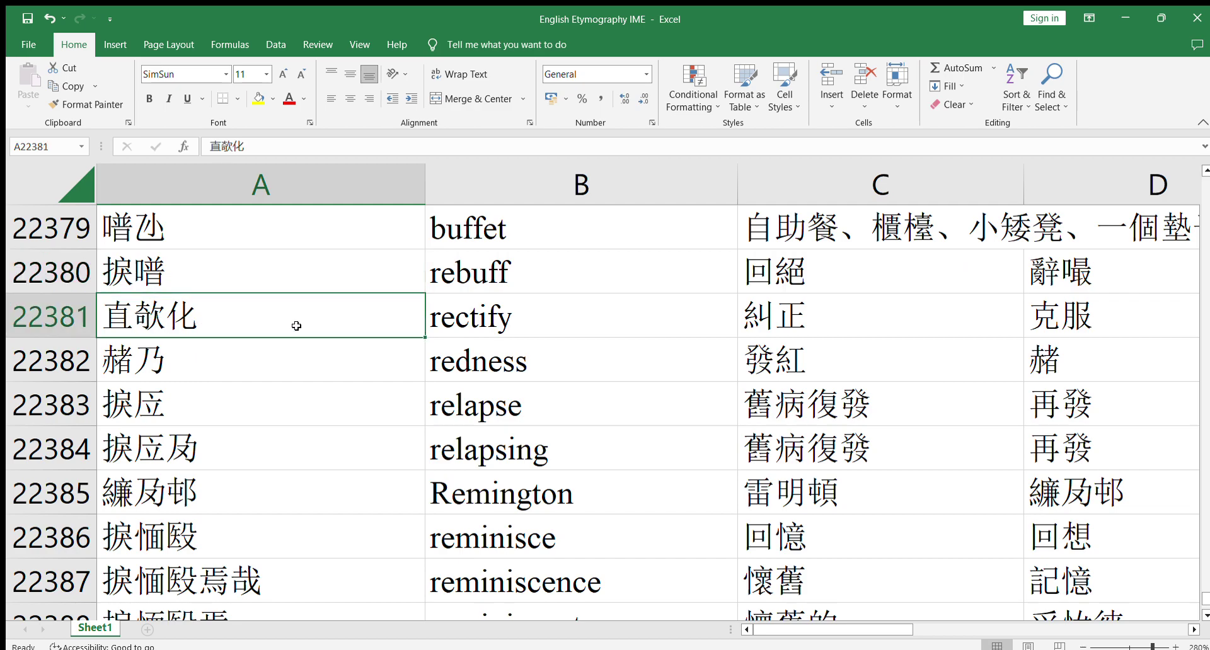
pyautogui.doubleClick(126, 315)
pyautogui.doubleClick(117, 315)
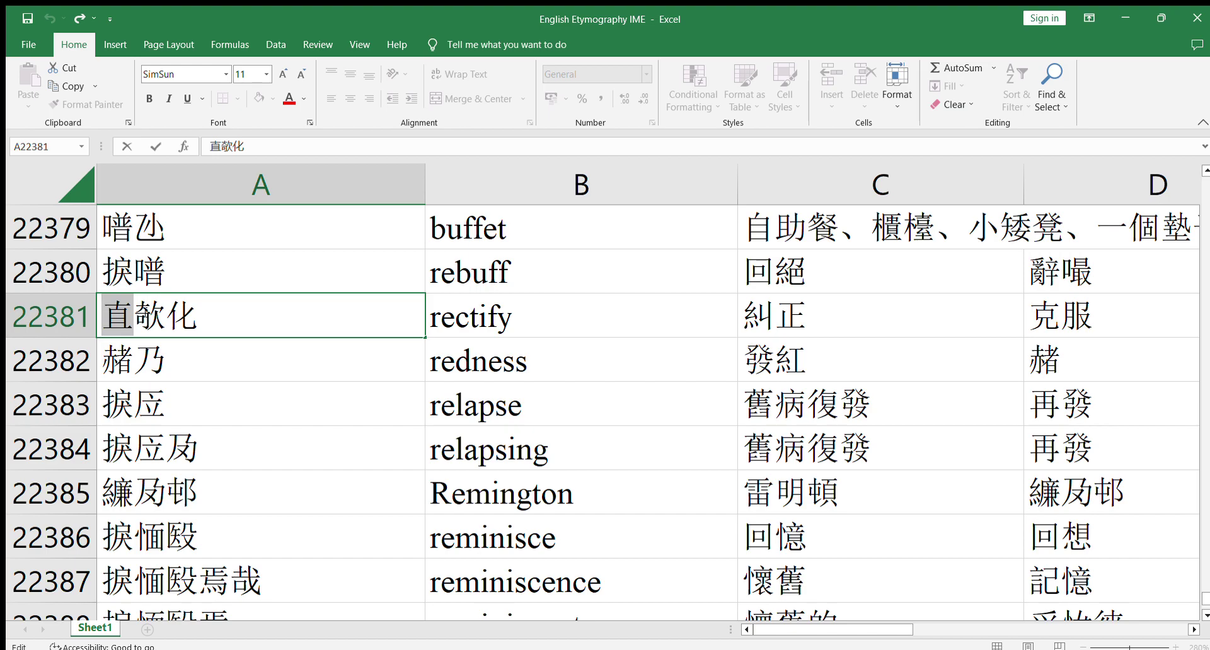
pyautogui.click(215, 322)
pyautogui.press('Return')
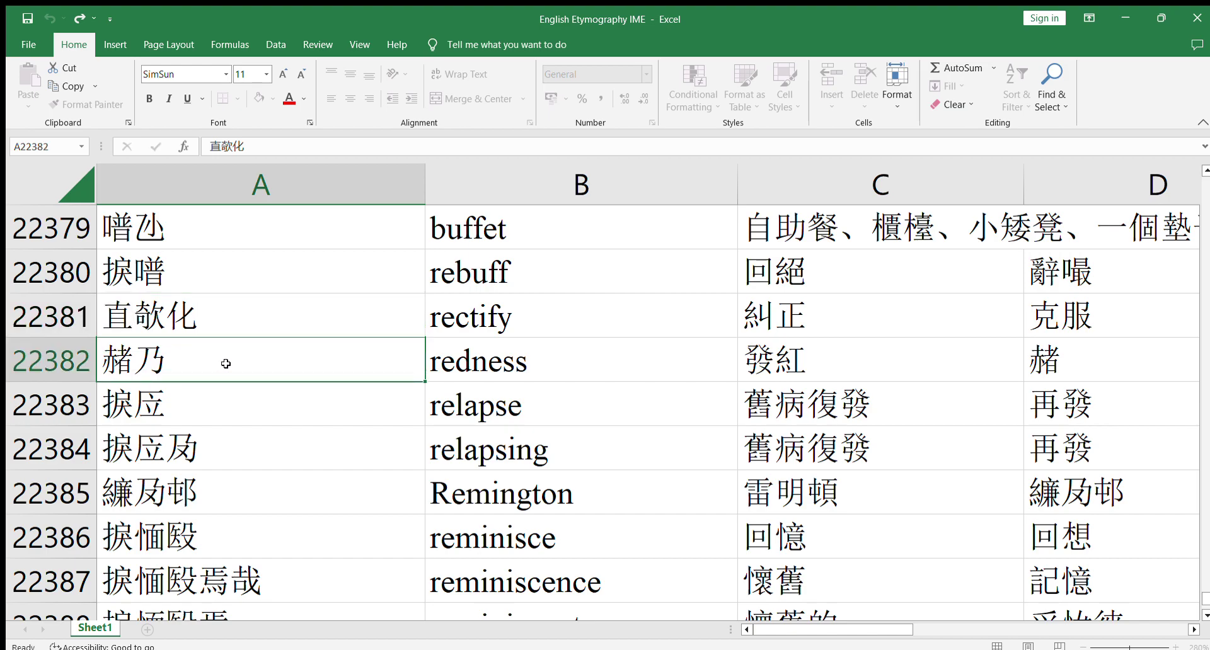
pyautogui.doubleClick(132, 365)
pyautogui.moveTo(132, 366); pyautogui.dragTo(104, 364)
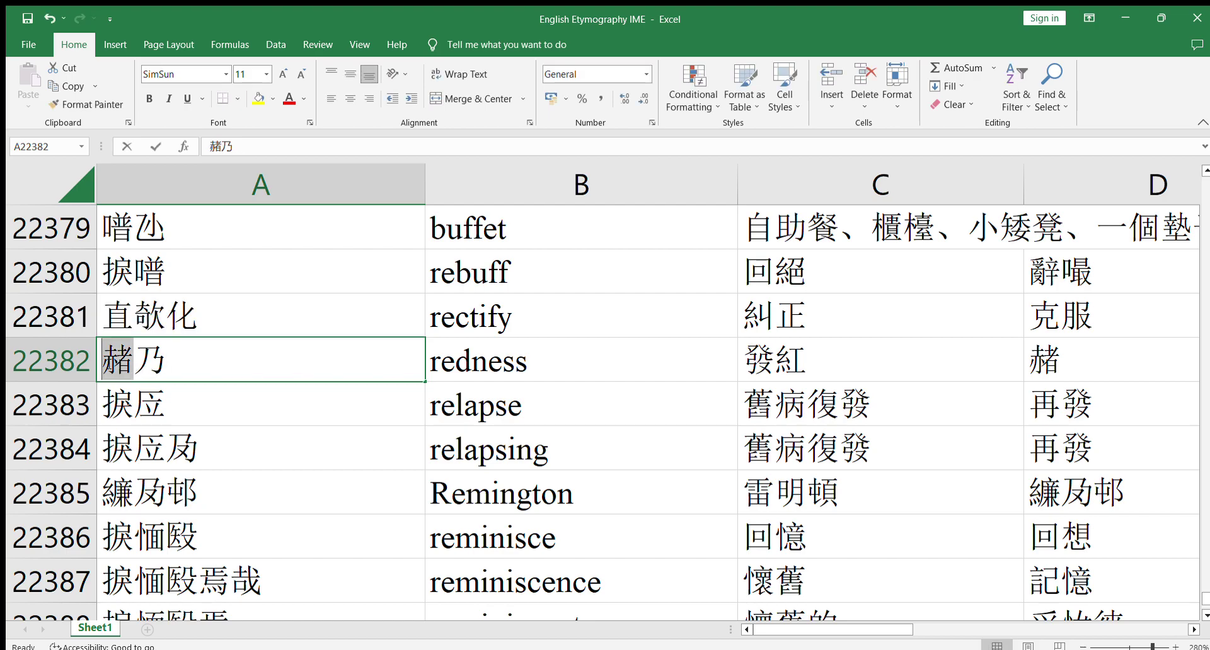
pyautogui.click(167, 366)
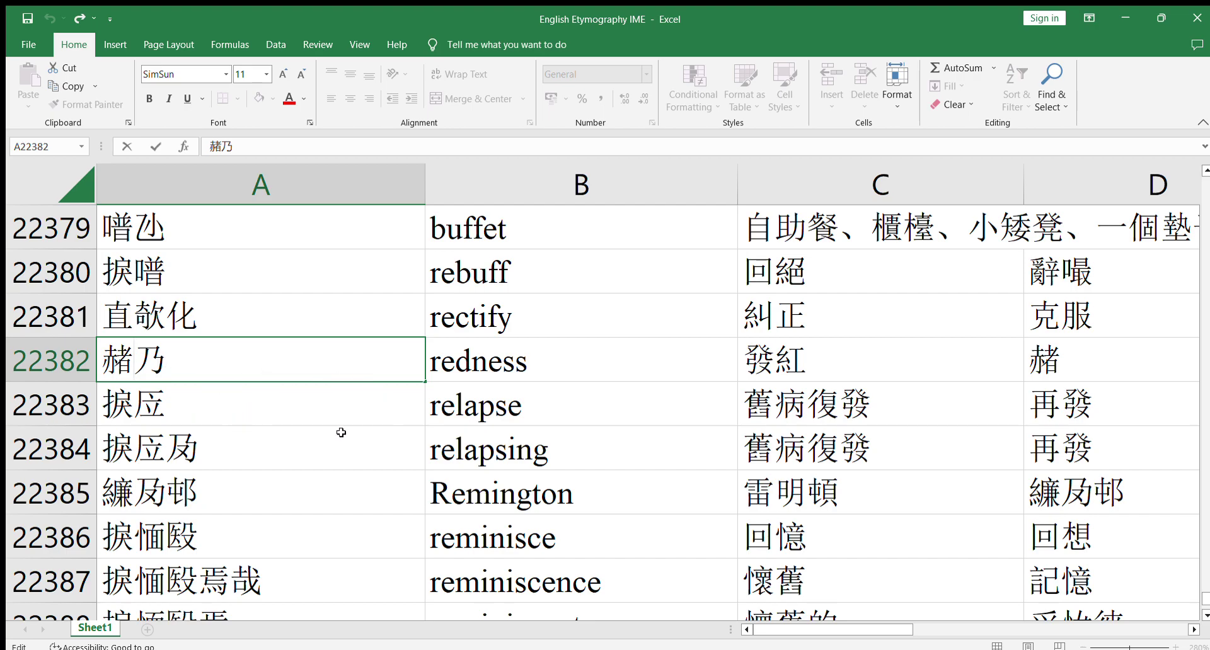
pyautogui.click(274, 410)
pyautogui.doubleClick(150, 403)
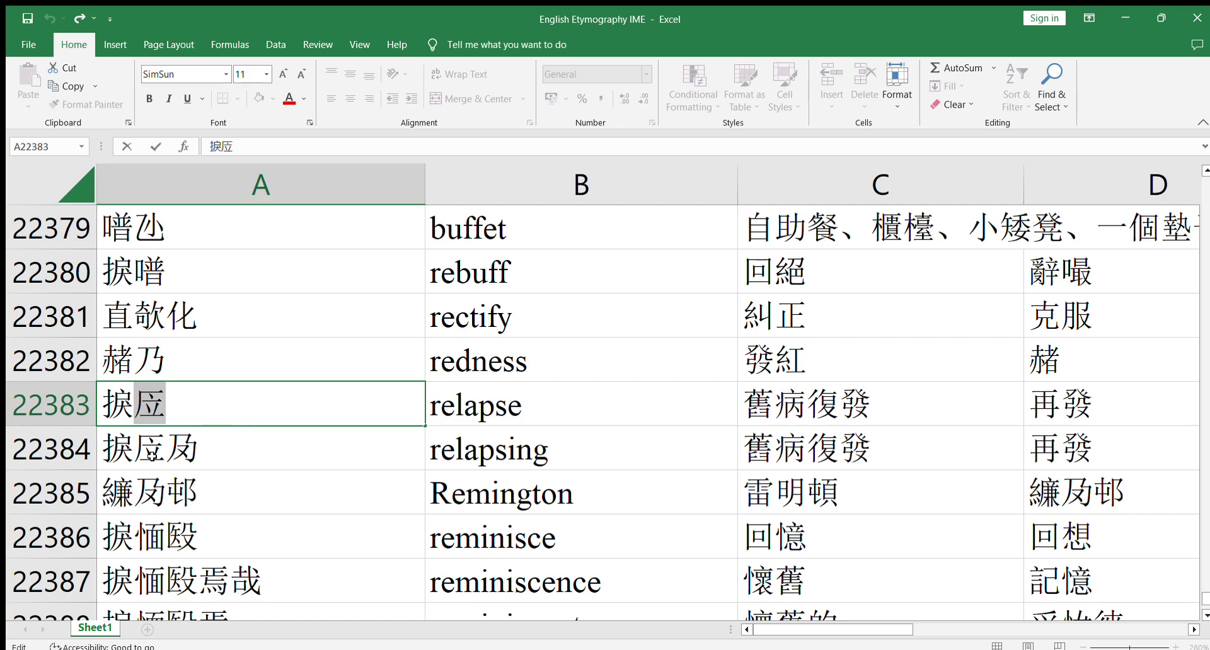
pyautogui.scroll(-1, 264, 463)
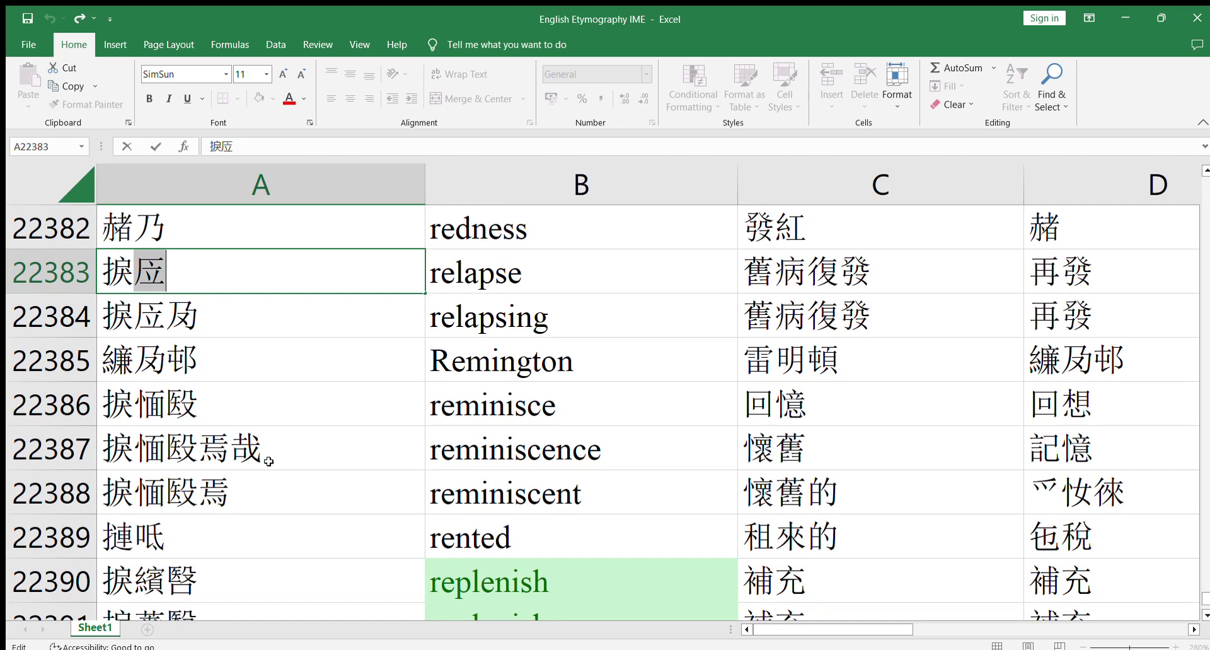
pyautogui.click(266, 369)
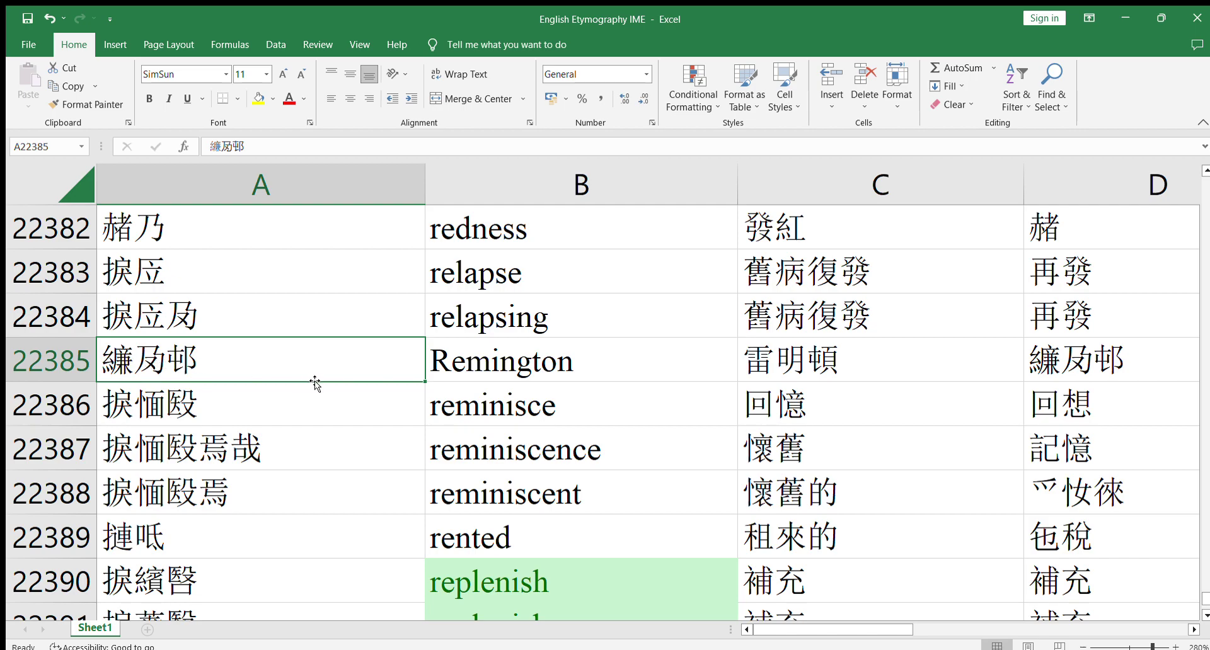
pyautogui.doubleClick(117, 360)
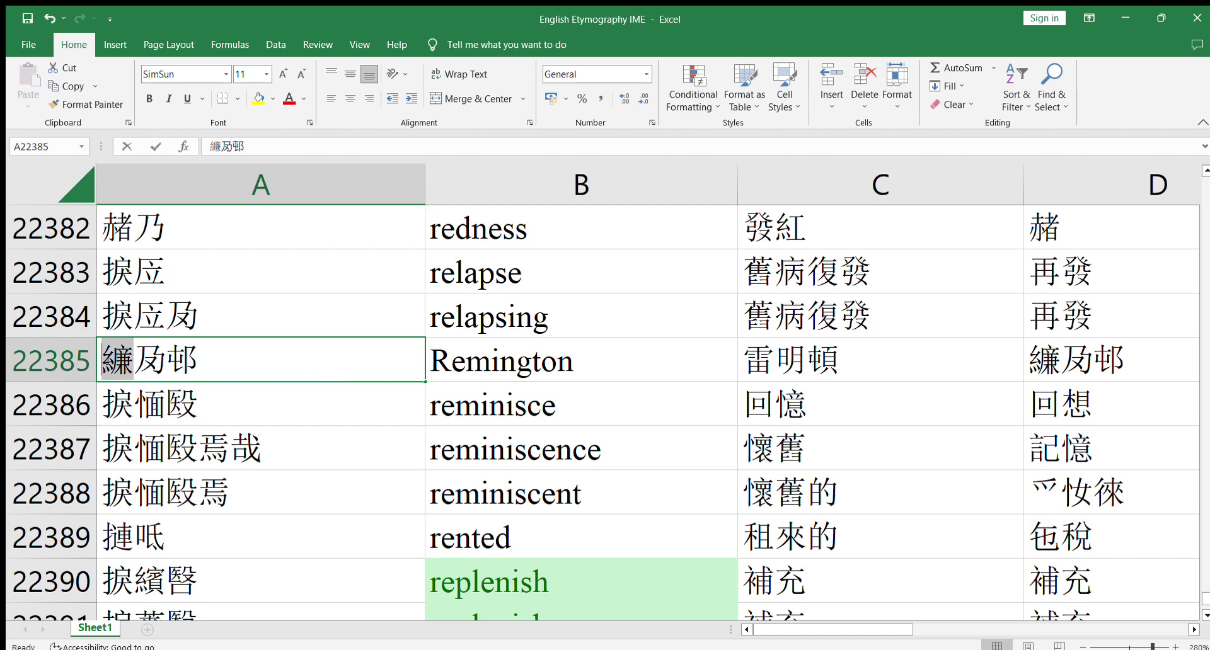
pyautogui.press('Right')
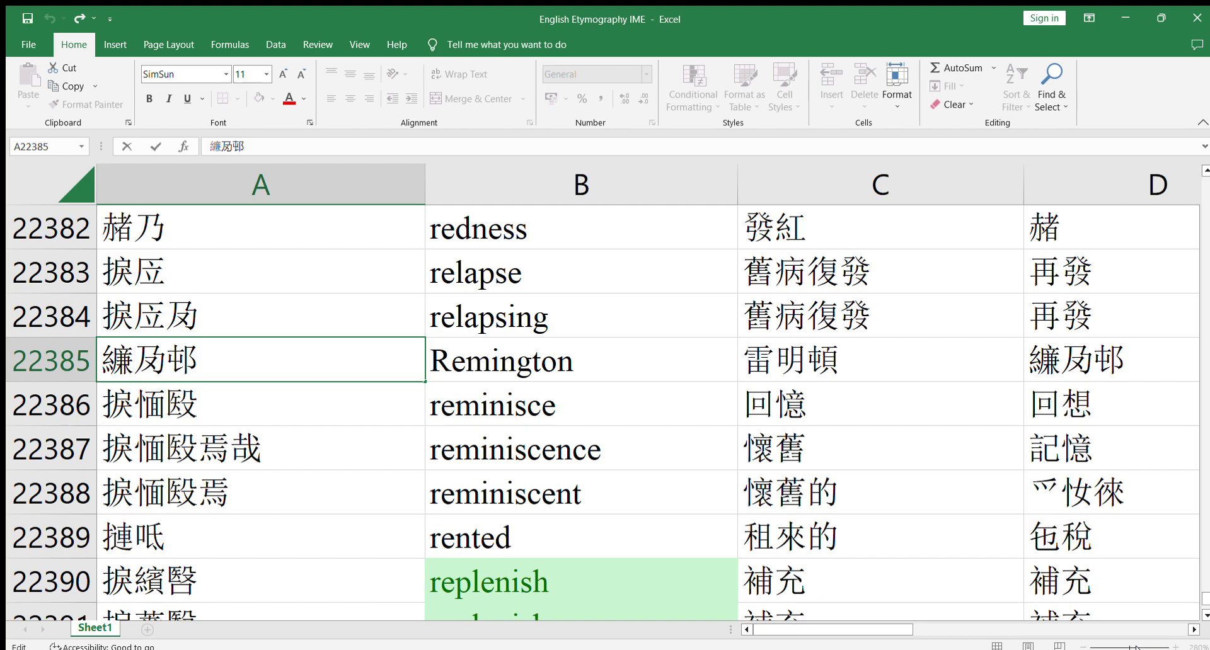
pyautogui.write('窗簾')
pyautogui.press('BackSpace')
pyautogui.press('BackSpace')
pyautogui.scroll(-1, 265, 406)
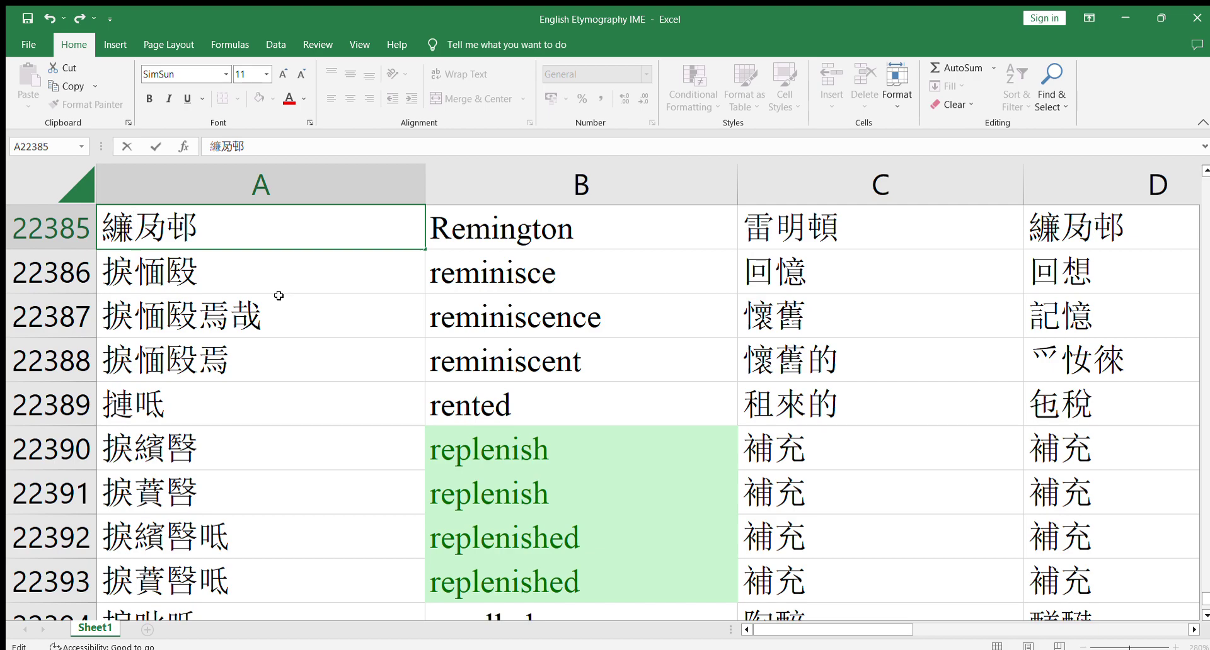
pyautogui.click(290, 270)
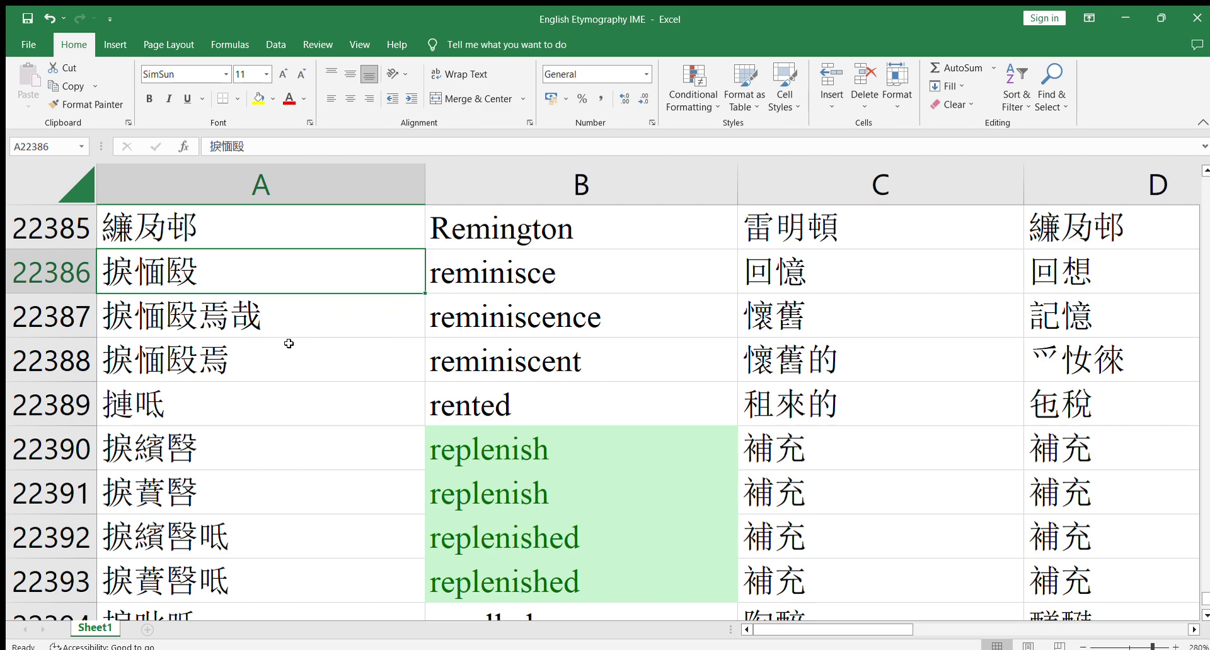
pyautogui.scroll(-2, 316, 349)
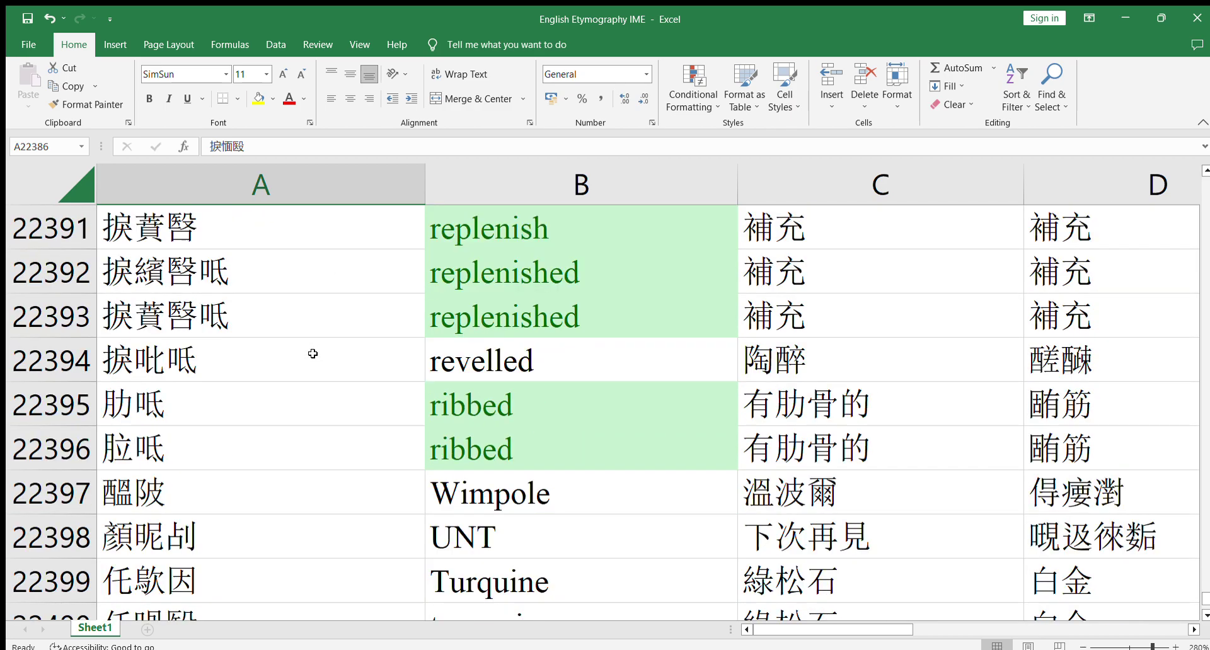
pyautogui.scroll(1, 296, 342)
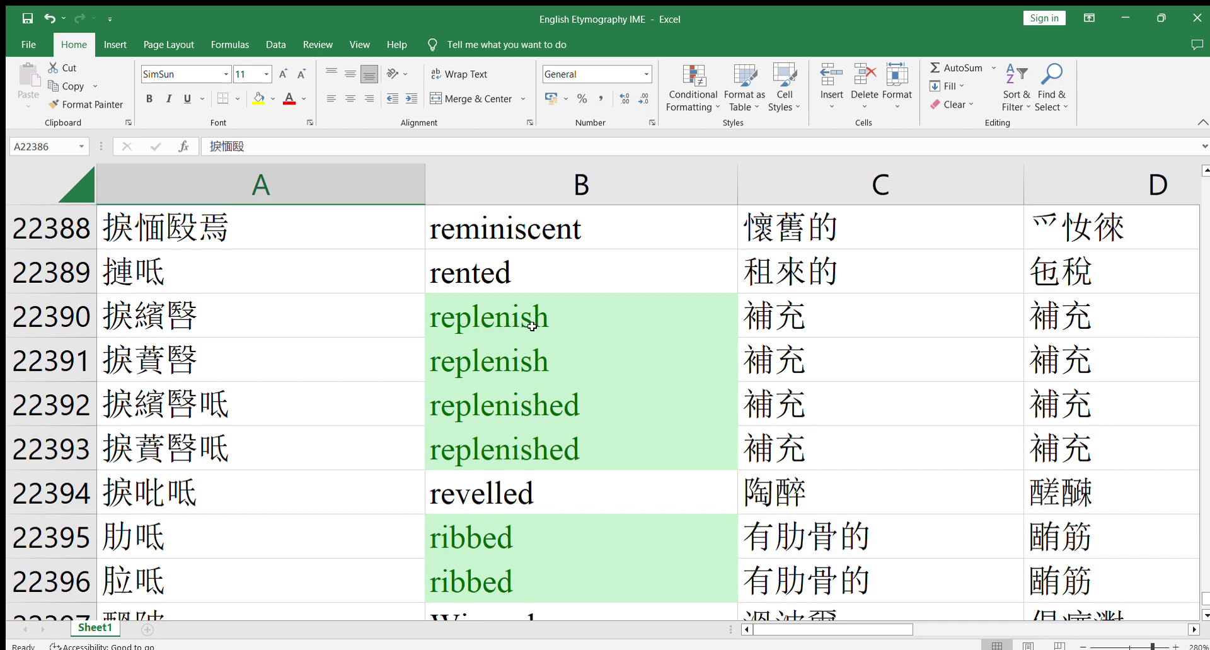
pyautogui.doubleClick(148, 314)
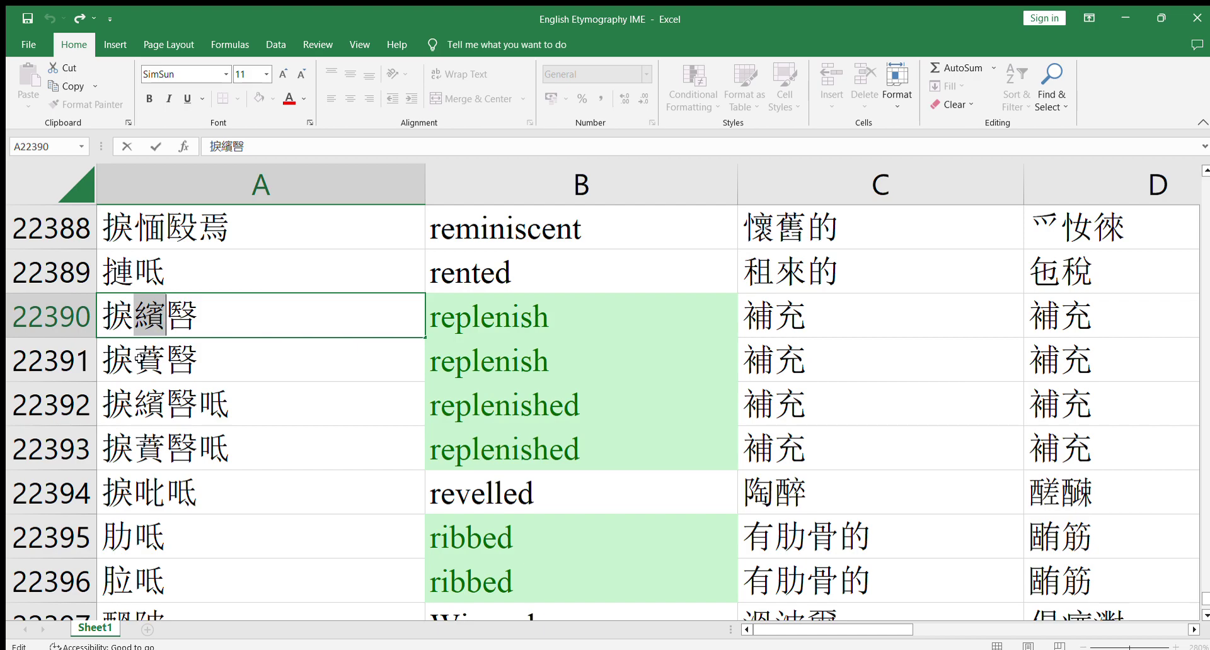
pyautogui.doubleClick(134, 360)
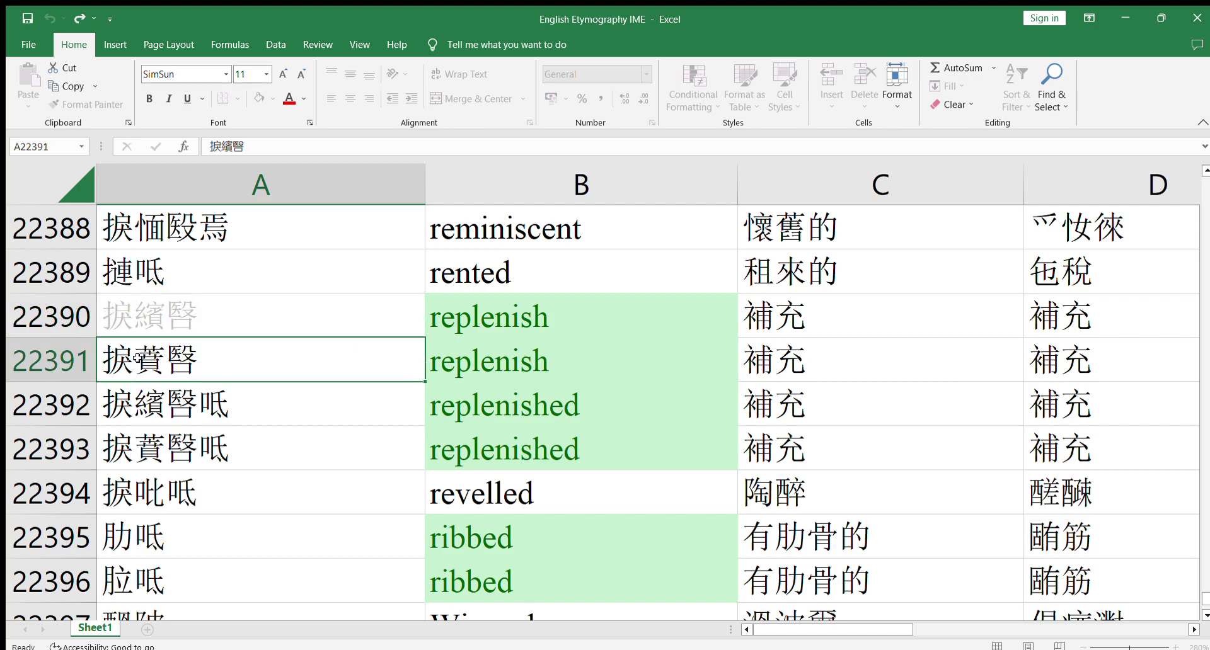
pyautogui.hotkey('shift', 'Right')
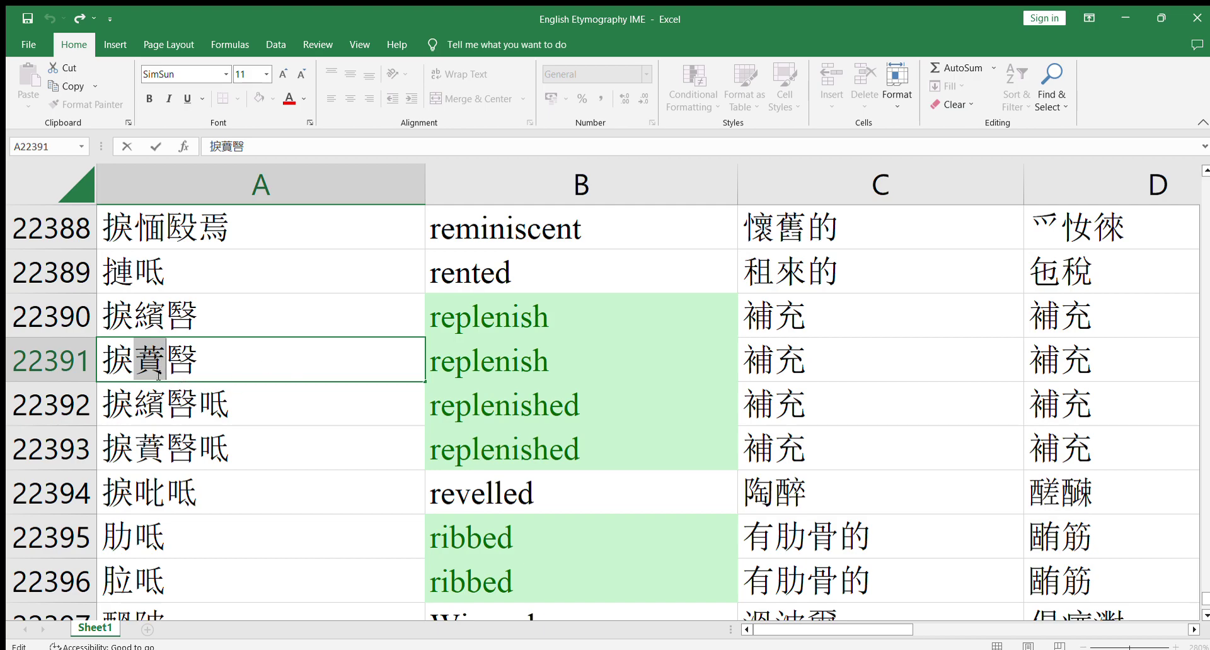
pyautogui.click(215, 365)
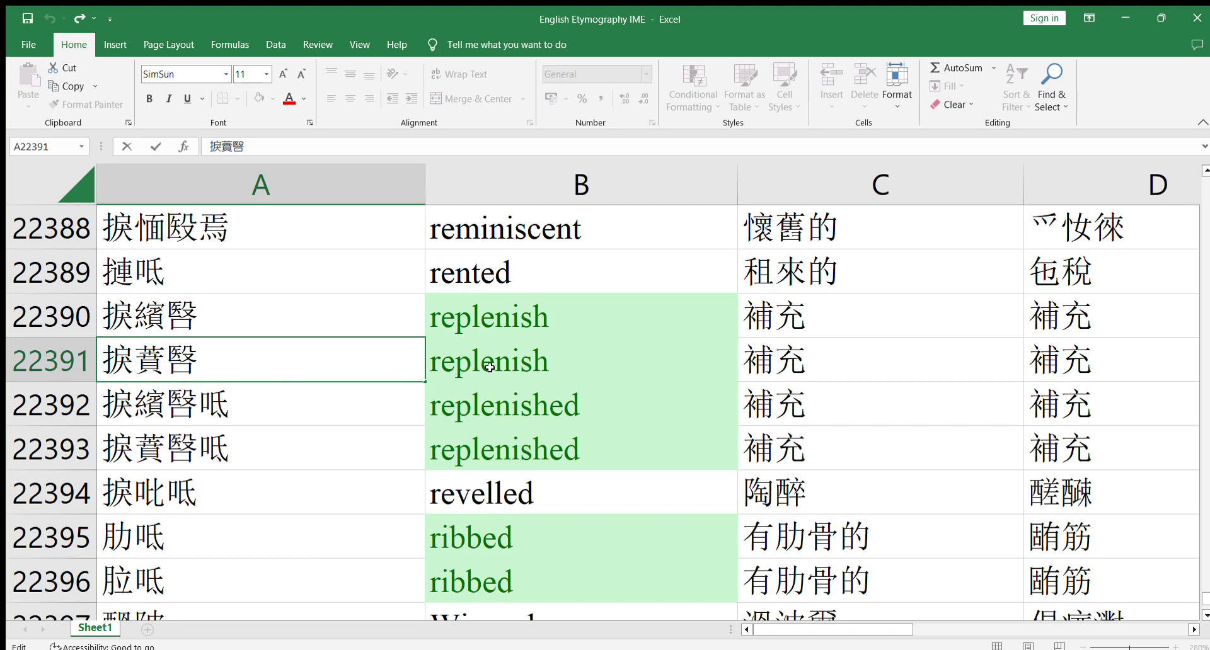
pyautogui.click(350, 427)
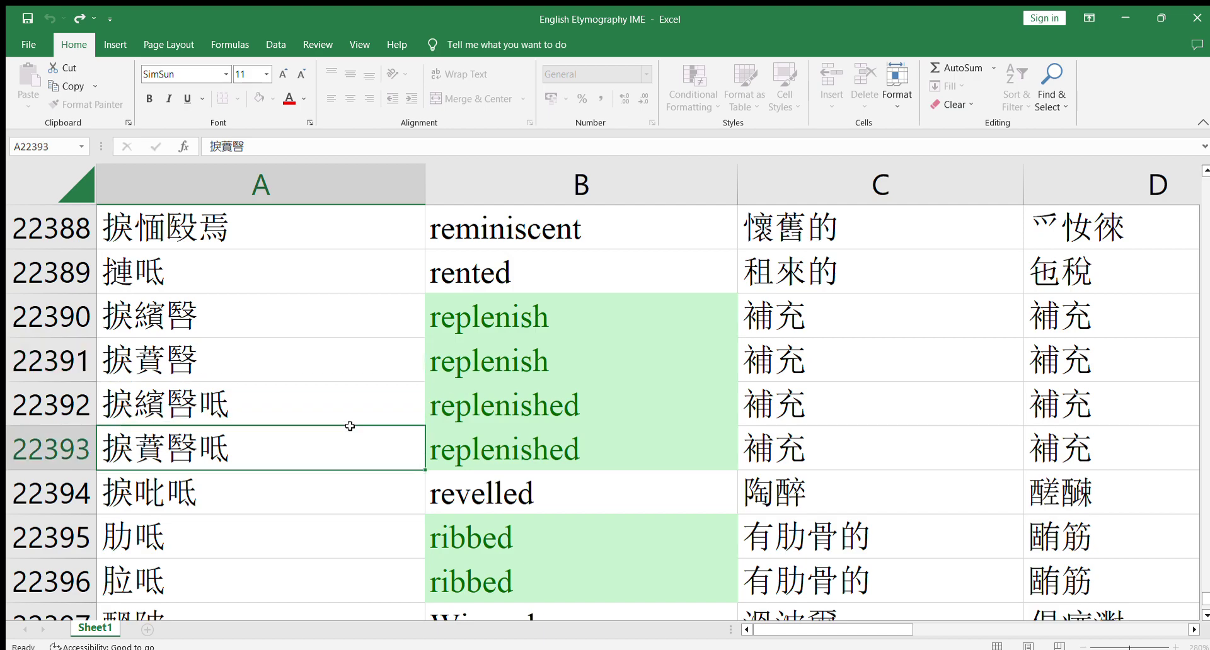
pyautogui.click(159, 314)
pyautogui.doubleClick(160, 313)
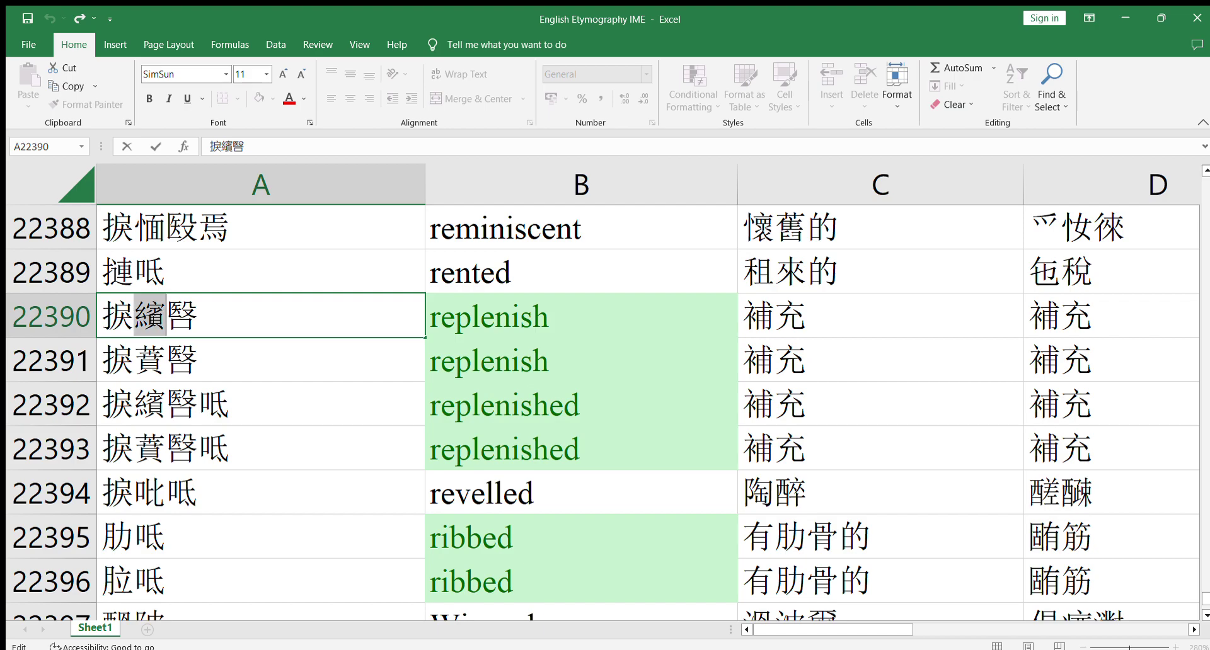
pyautogui.click(221, 325)
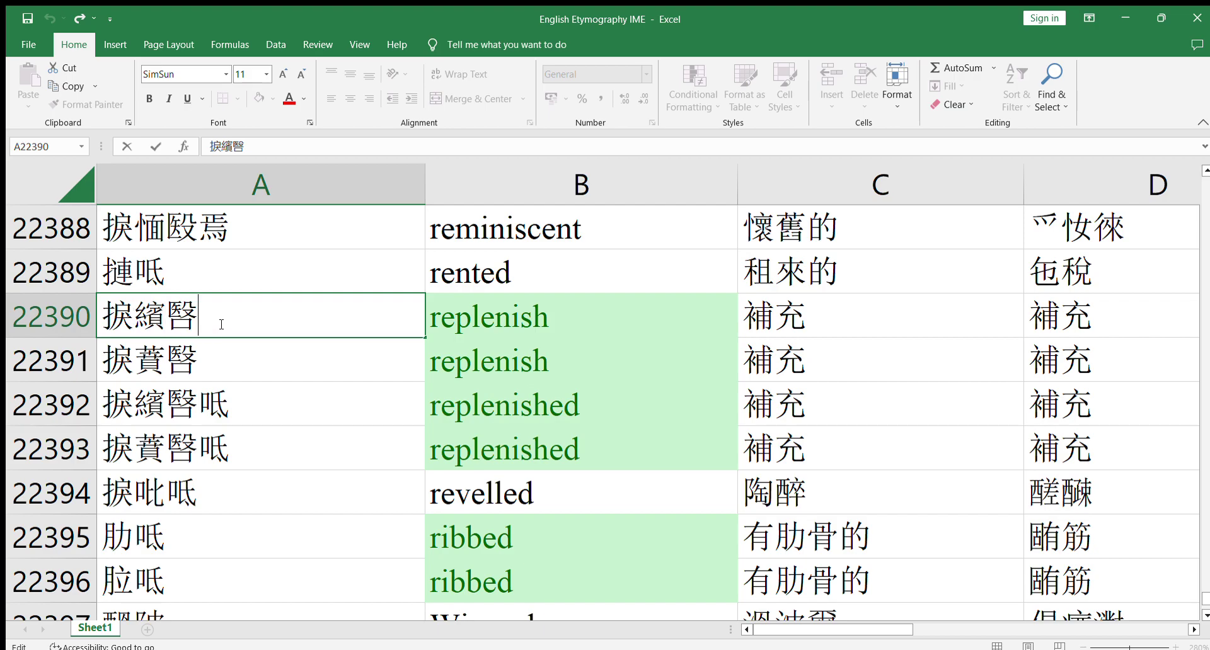
pyautogui.click(251, 413)
pyautogui.click(246, 448)
pyautogui.click(162, 354)
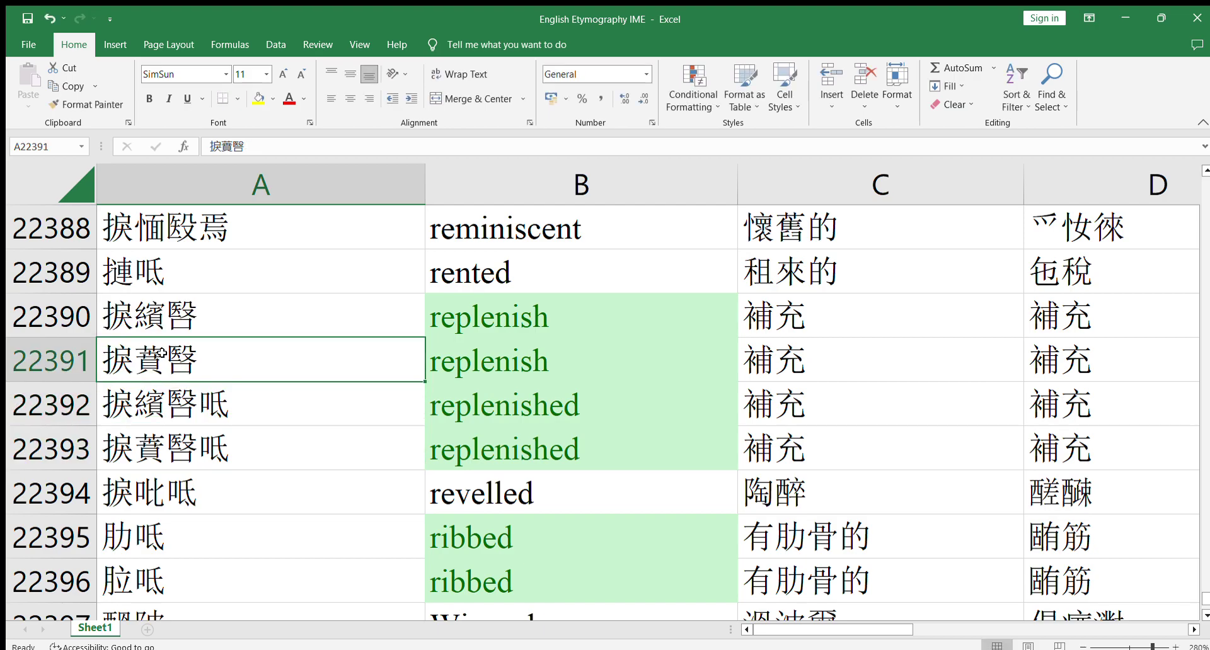
pyautogui.doubleClick(149, 356)
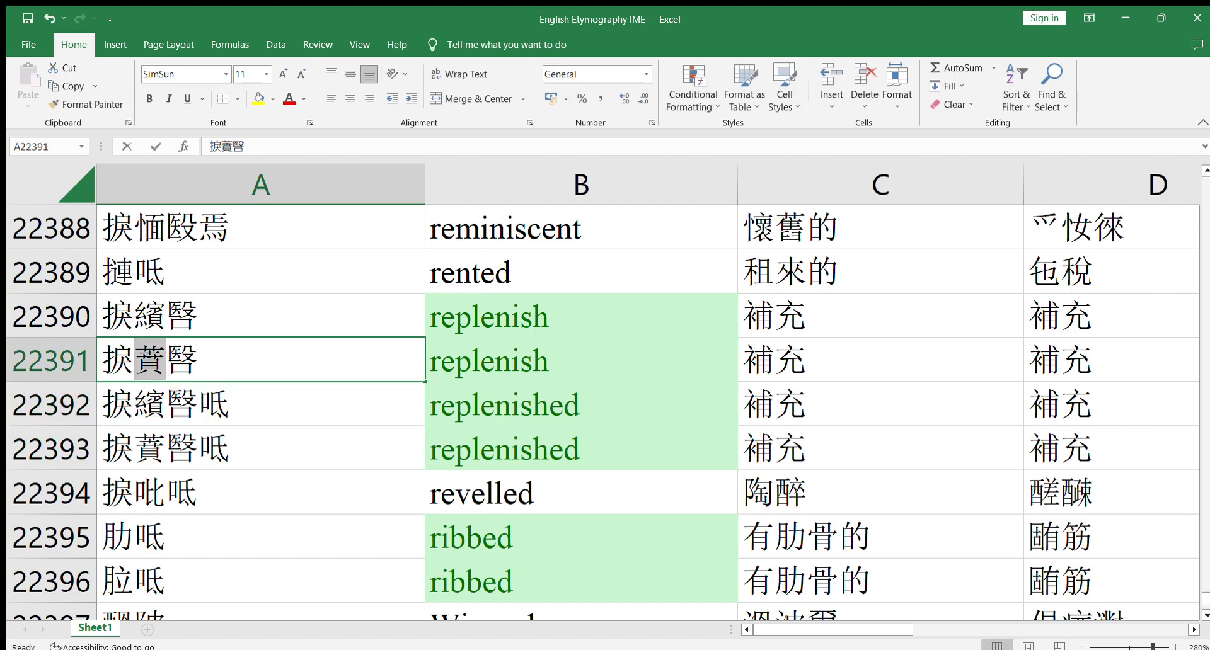
pyautogui.click(216, 367)
pyautogui.click(298, 459)
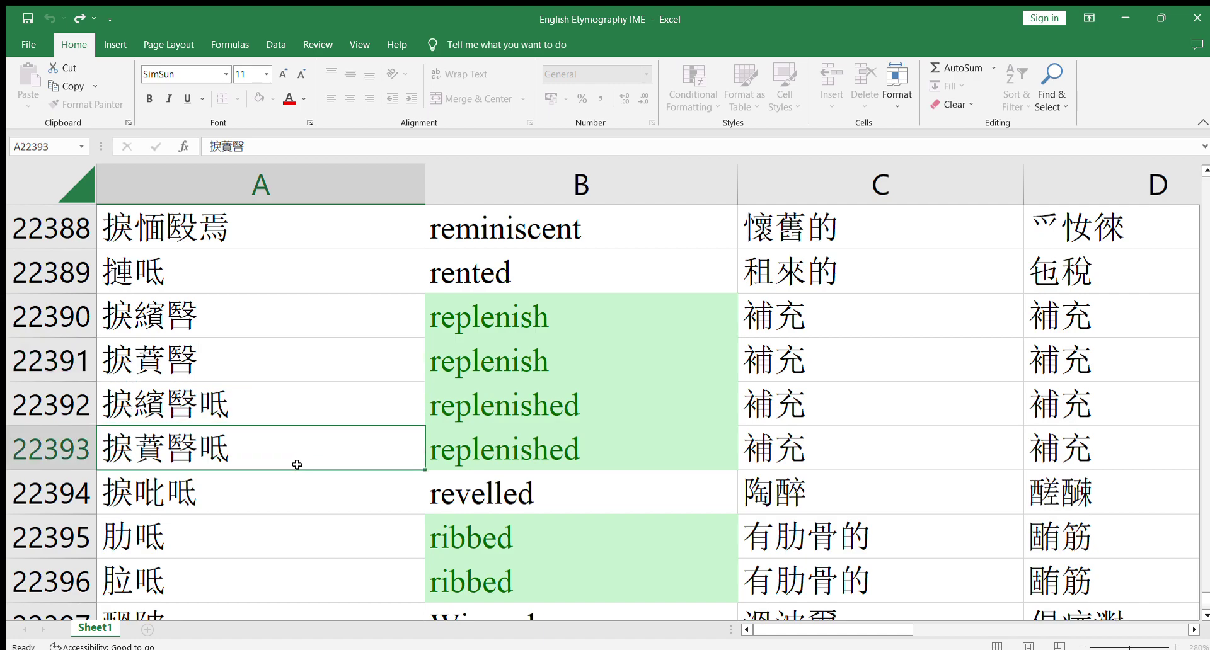
pyautogui.scroll(-2, 292, 472)
pyautogui.scroll(1, 269, 461)
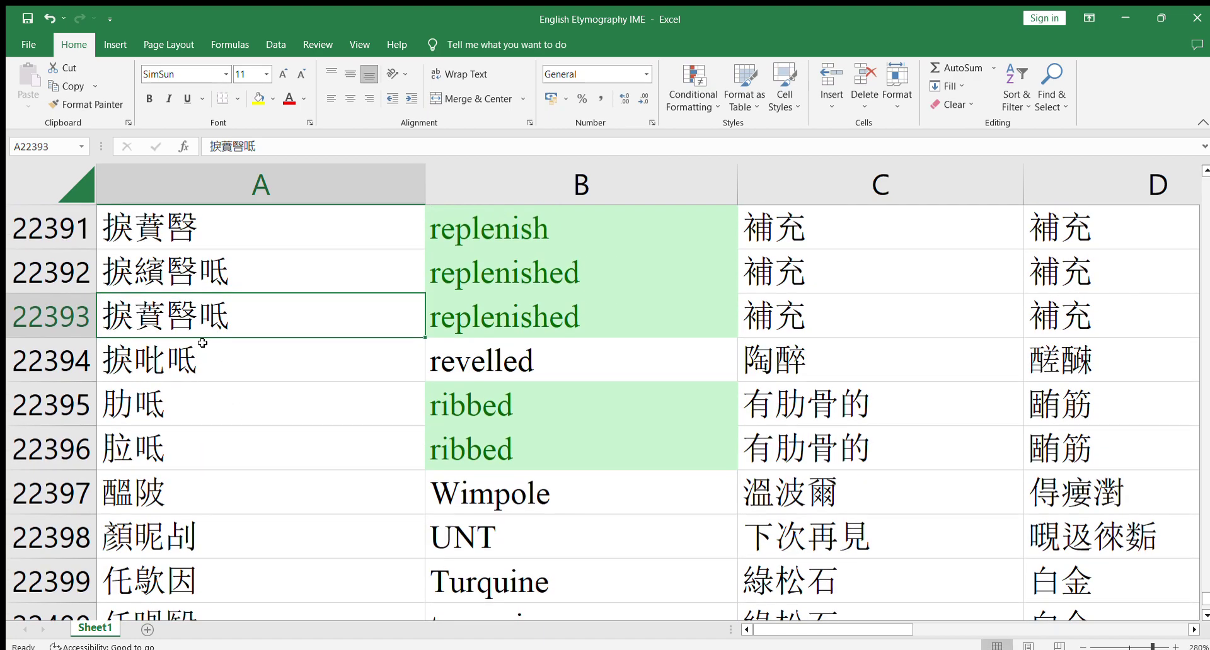
pyautogui.doubleClick(191, 315)
pyautogui.click(194, 324)
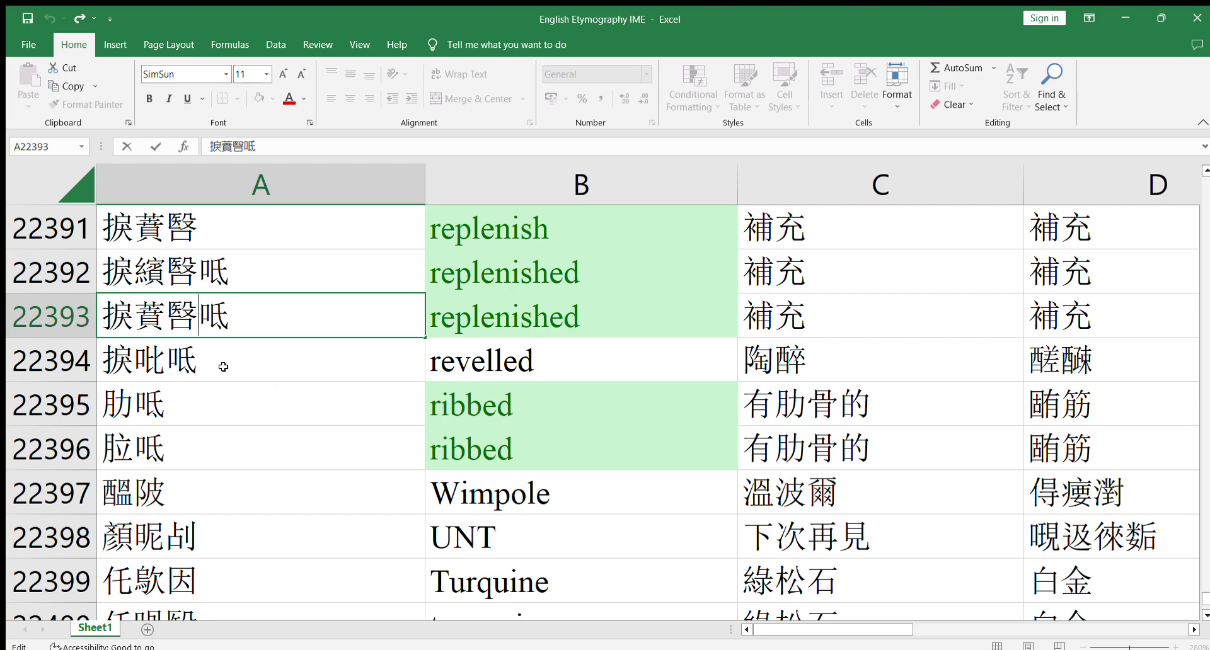
# Inspect the A22395 etymograph, test-typing 肋骨 and removing it, then highlight its first character 肋
pyautogui.scroll(-1, 217, 387)
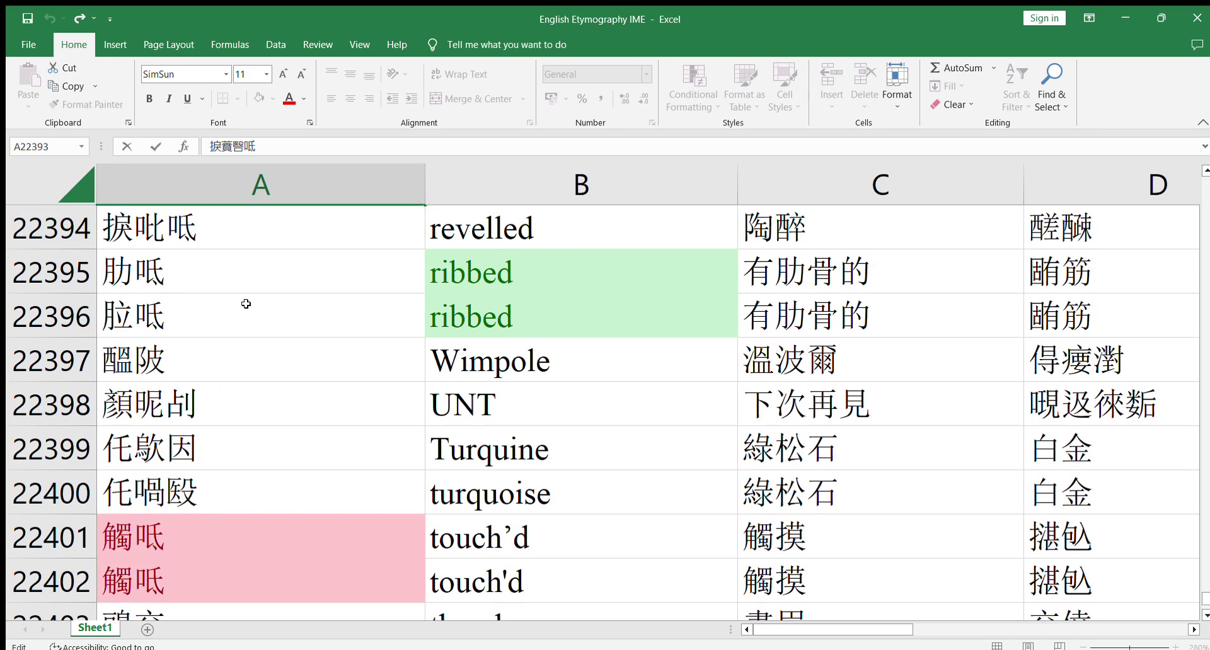
pyautogui.click(120, 273)
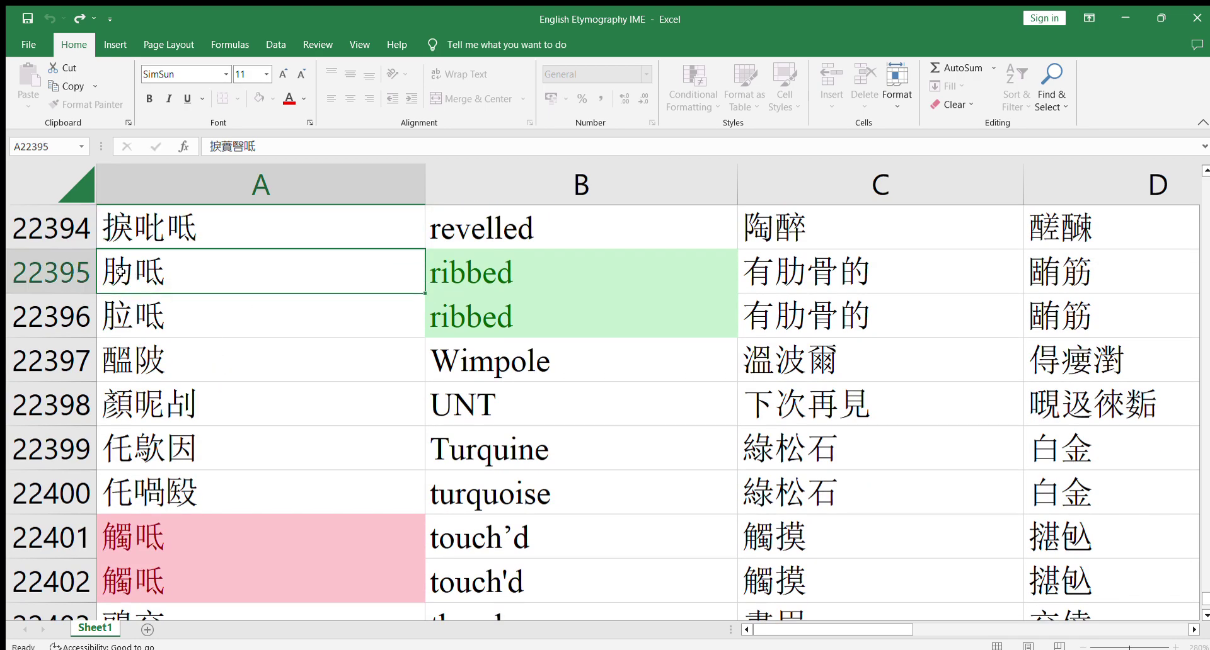
pyautogui.doubleClick(105, 271)
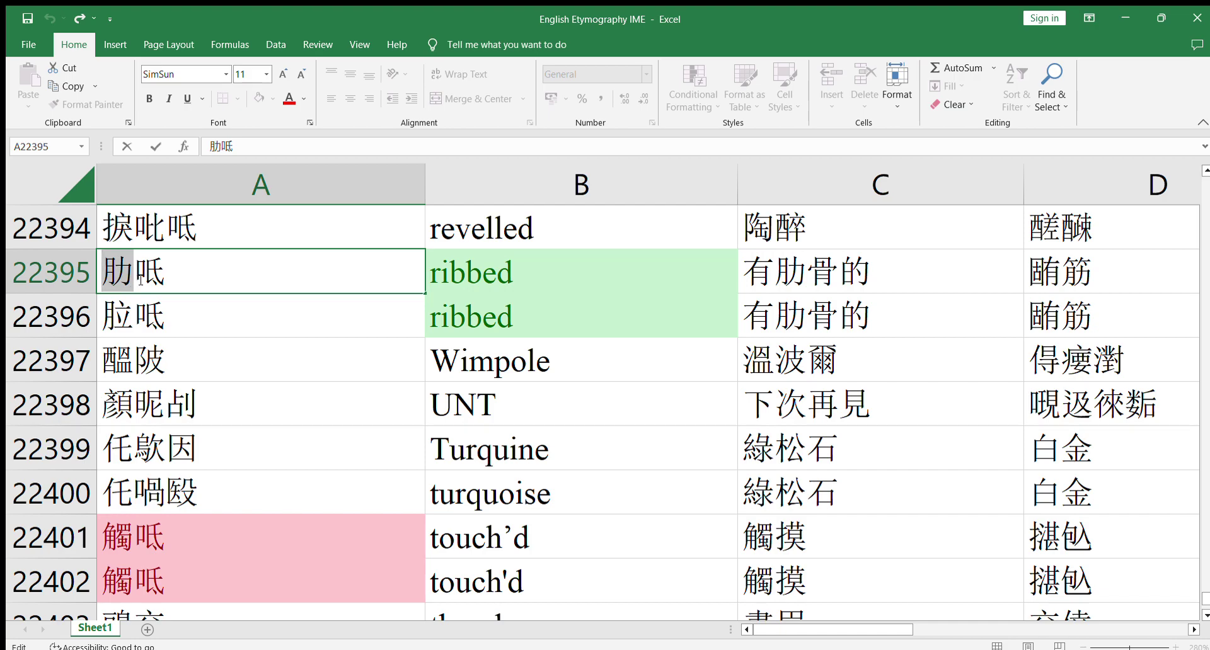
pyautogui.click(167, 276)
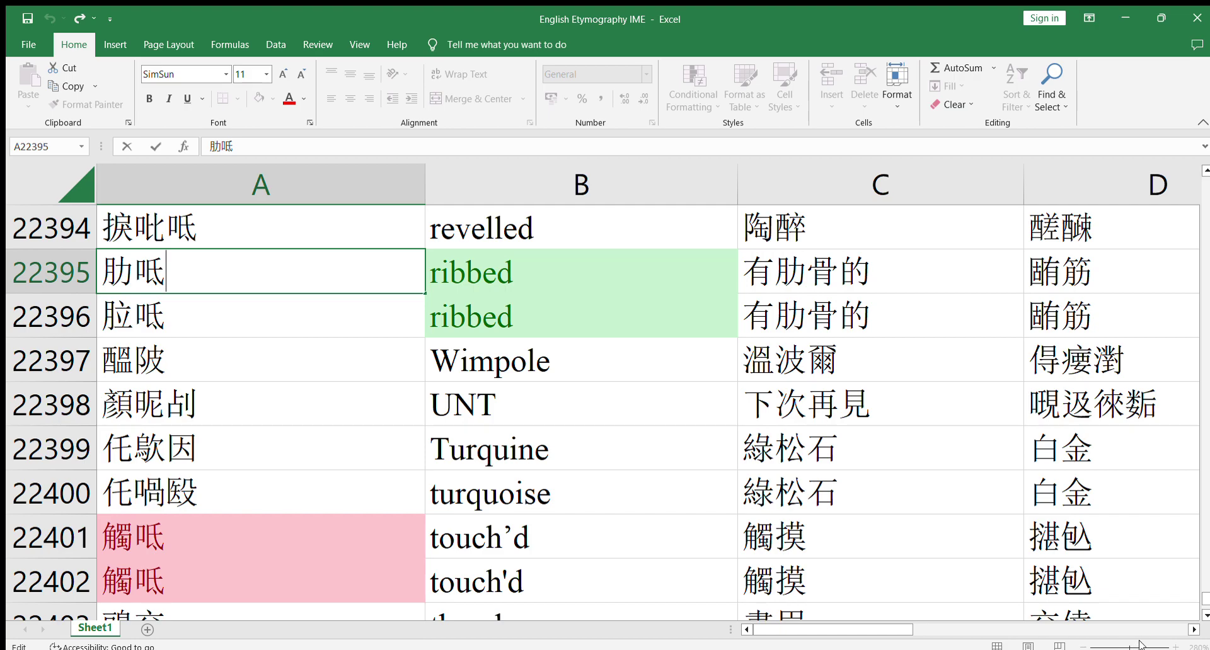
pyautogui.write('肋骨')
pyautogui.press('BackSpace')
pyautogui.press('BackSpace')
pyautogui.moveTo(118, 267); pyautogui.dragTo(102, 267)
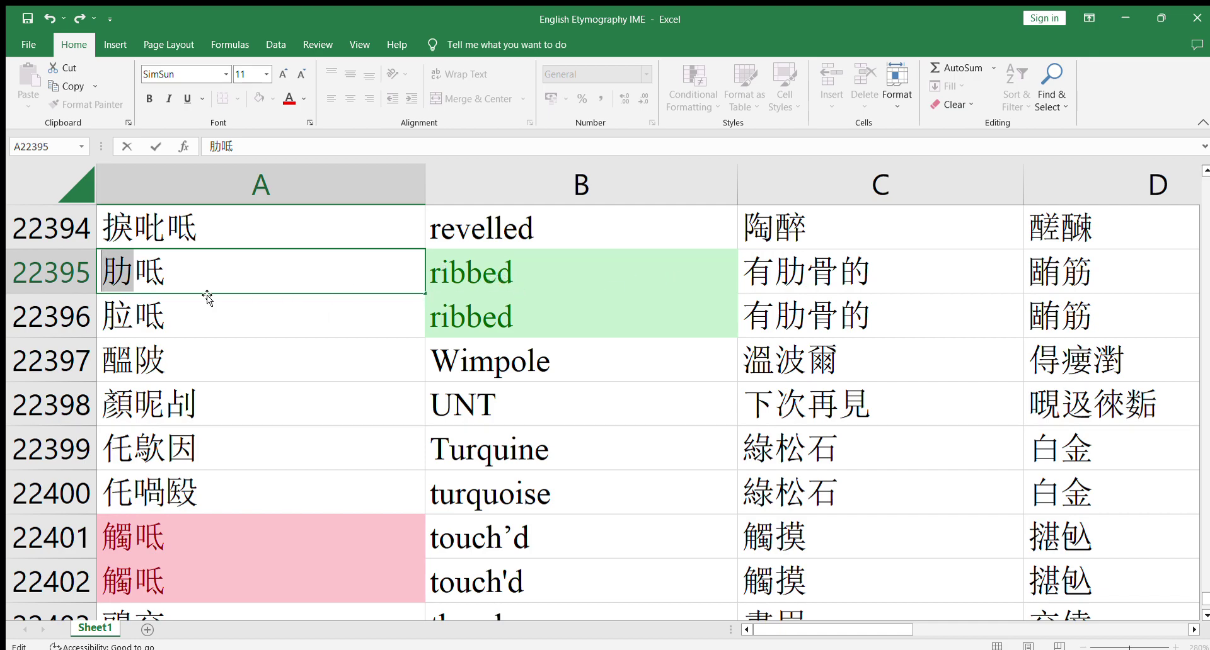
# Inspect the A22396 etymograph from its first character and commit it, moving to row 22397
pyautogui.moveTo(133, 313); pyautogui.dragTo(102, 314)
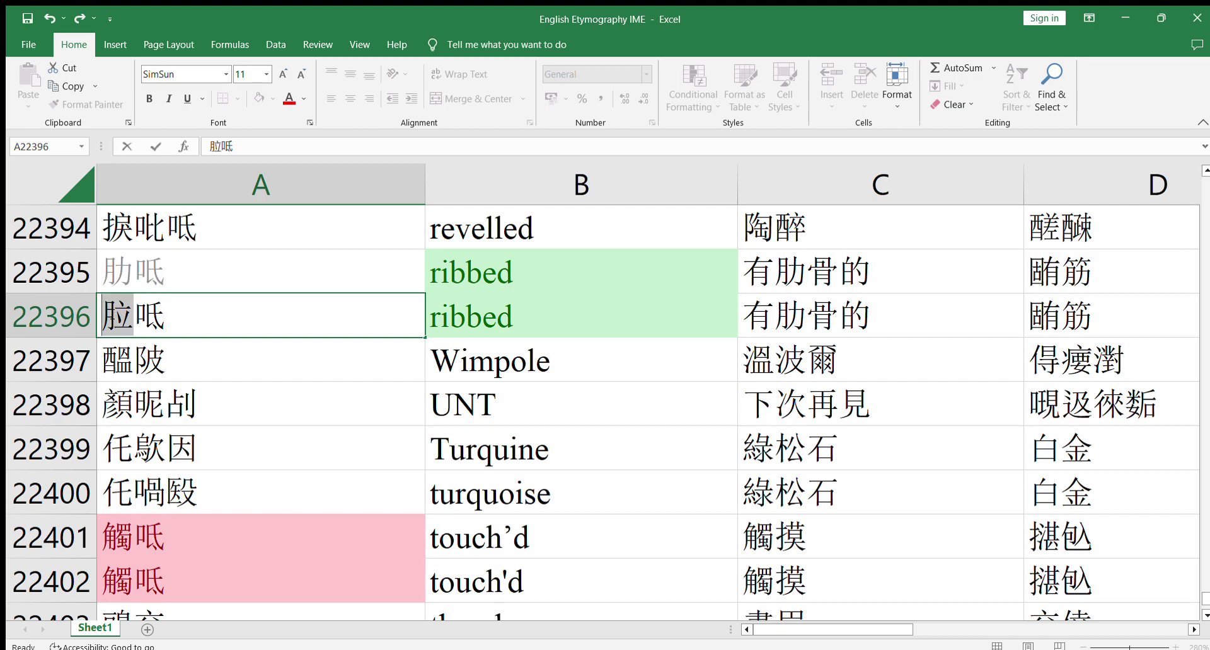
pyautogui.click(202, 321)
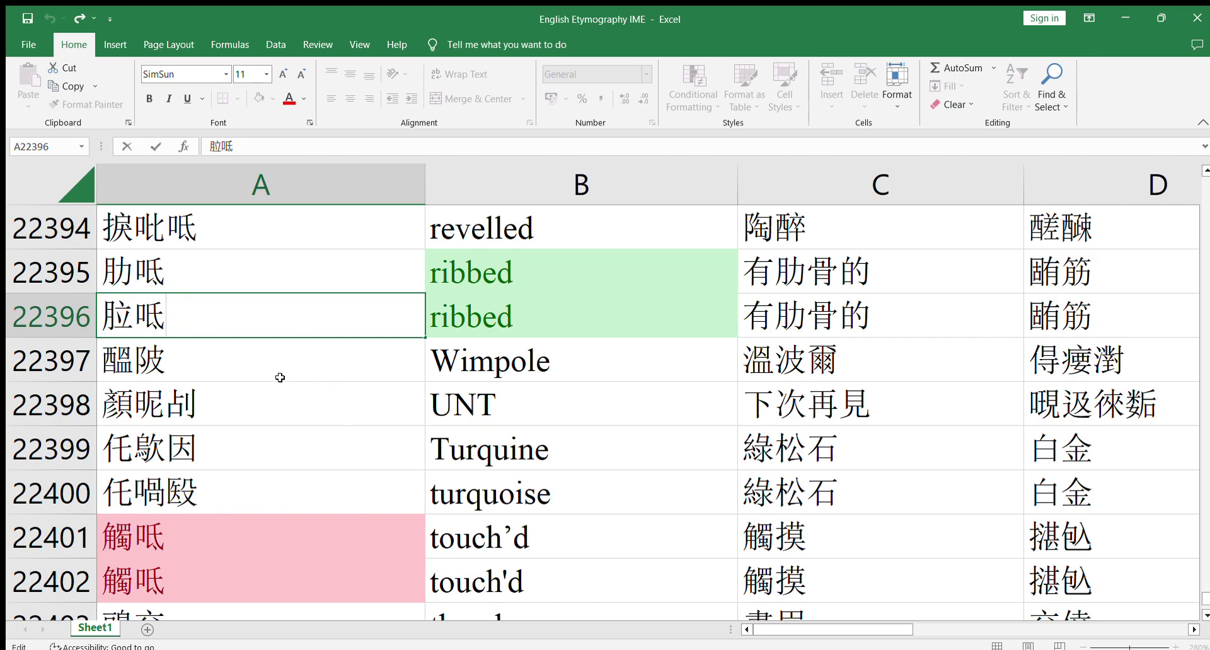
pyautogui.click(259, 363)
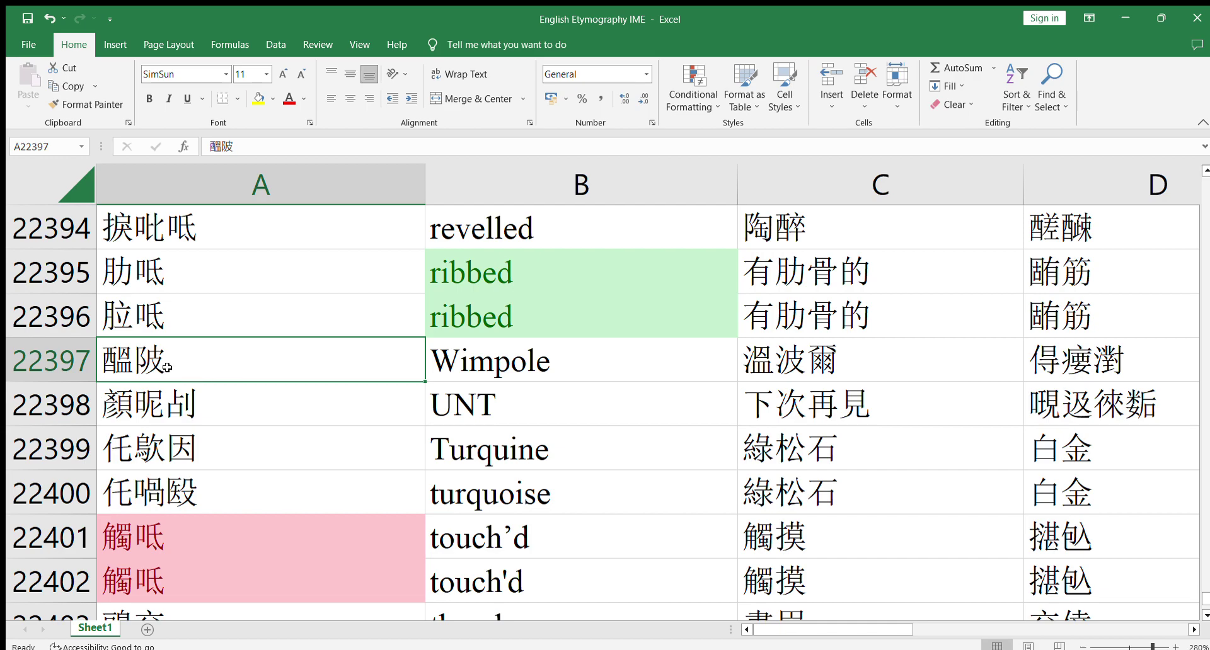
pyautogui.scroll(-1, 167, 366)
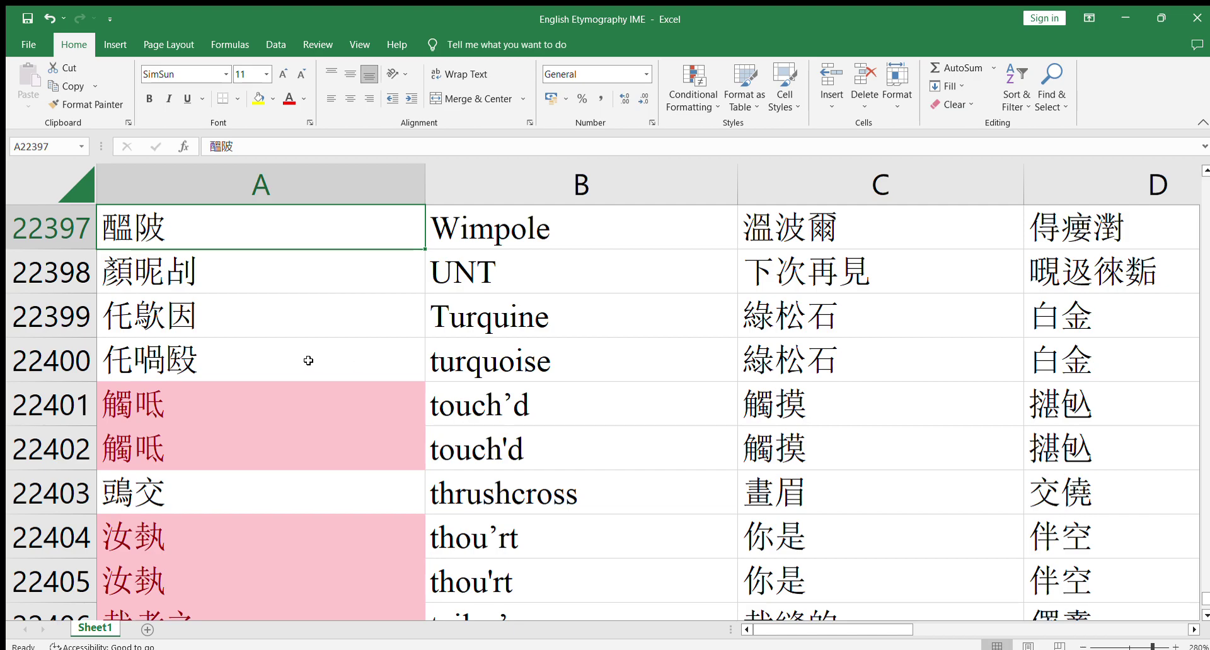
pyautogui.click(282, 360)
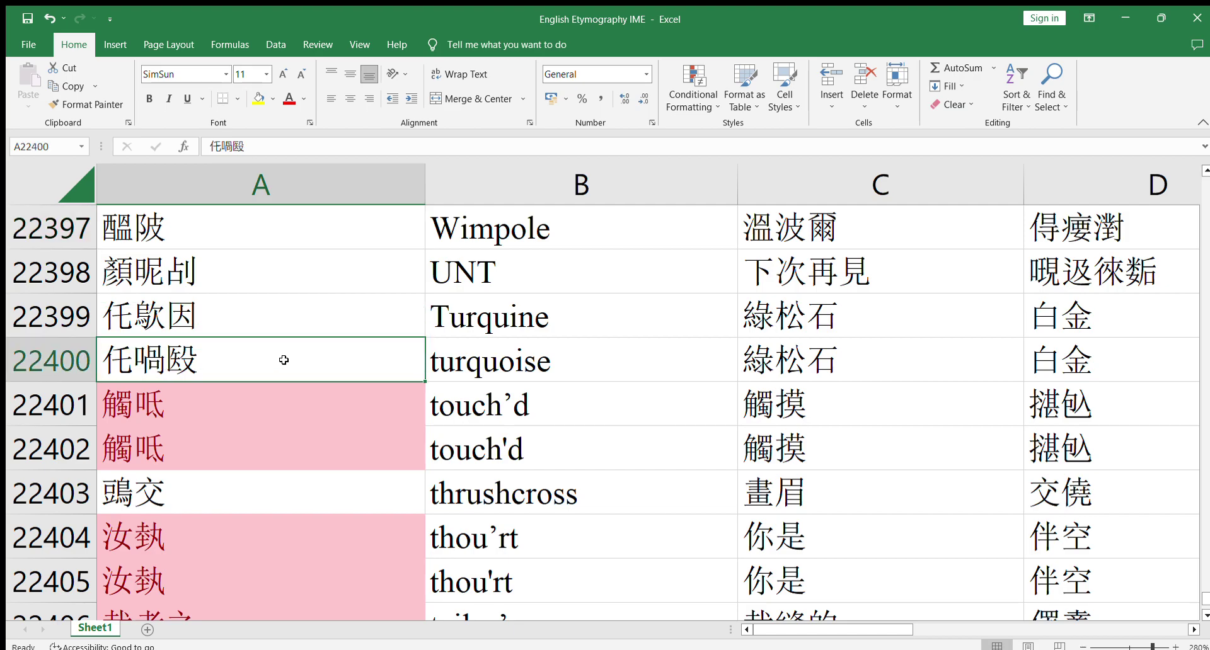
pyautogui.doubleClick(111, 362)
pyautogui.moveTo(111, 363); pyautogui.dragTo(127, 366)
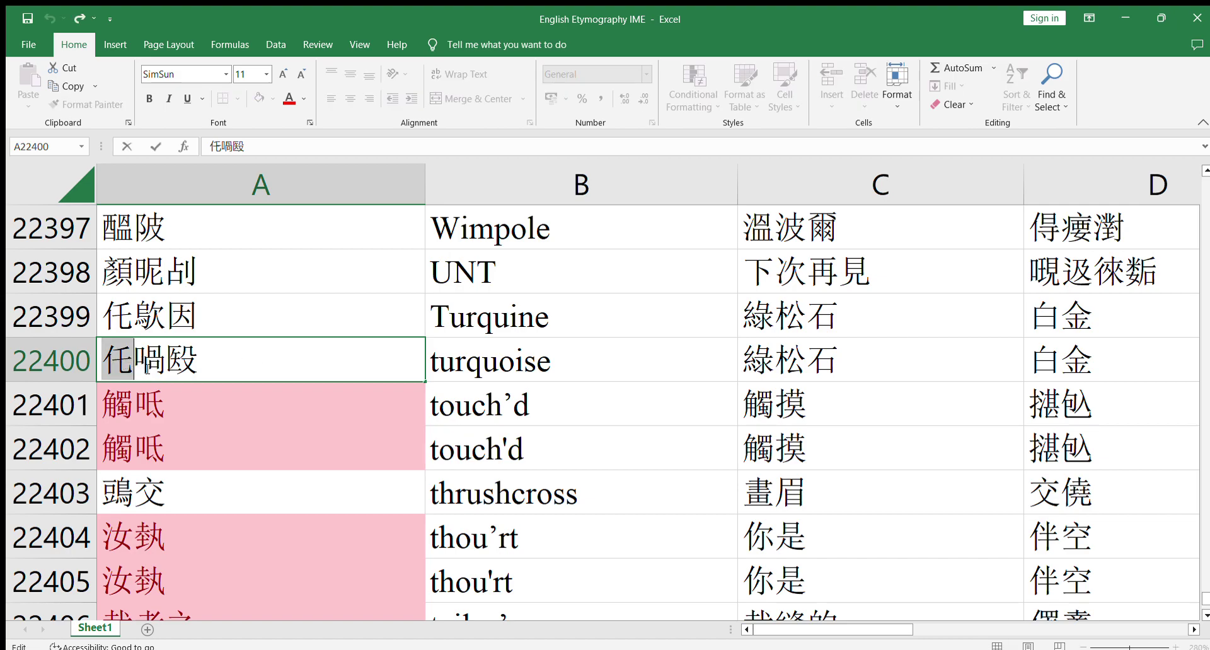
pyautogui.press('Right')
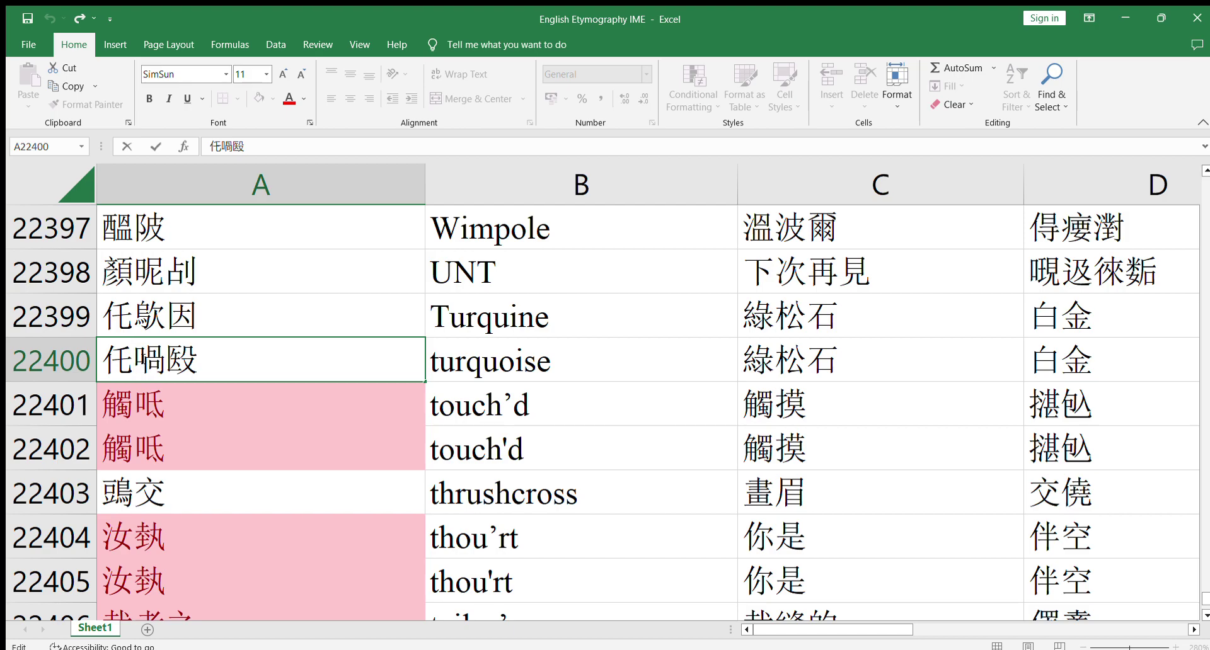
pyautogui.hotkey('shift', 'Right')
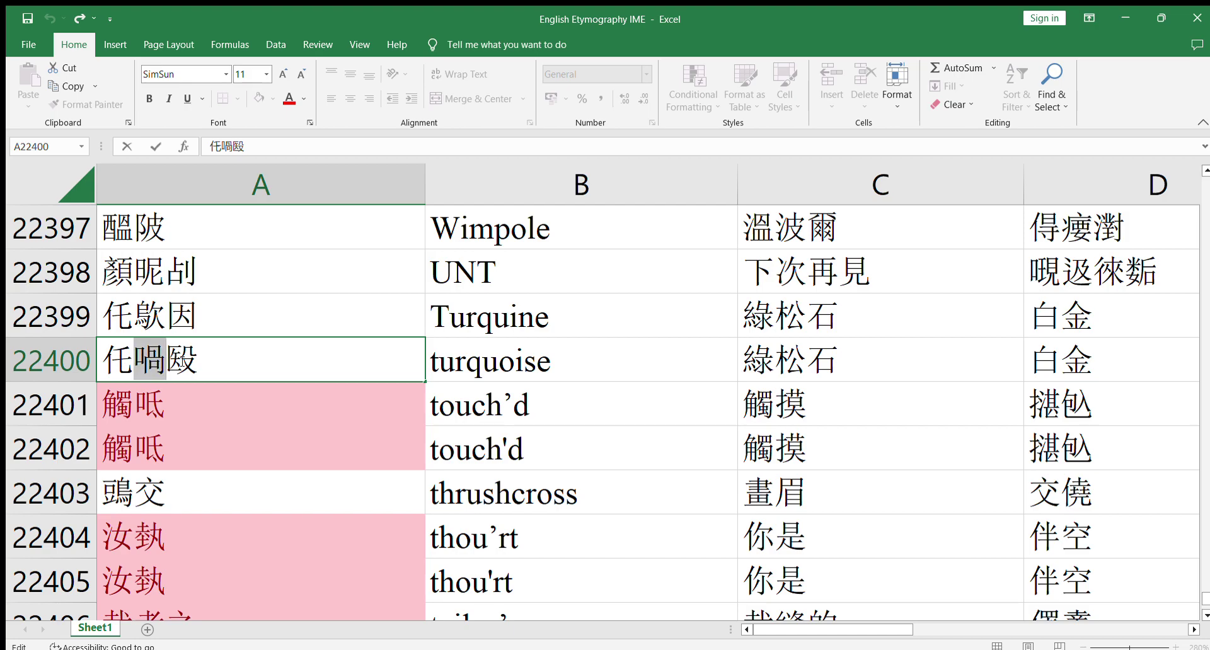
pyautogui.press('Right')
pyautogui.hotkey('shift', 'Right')
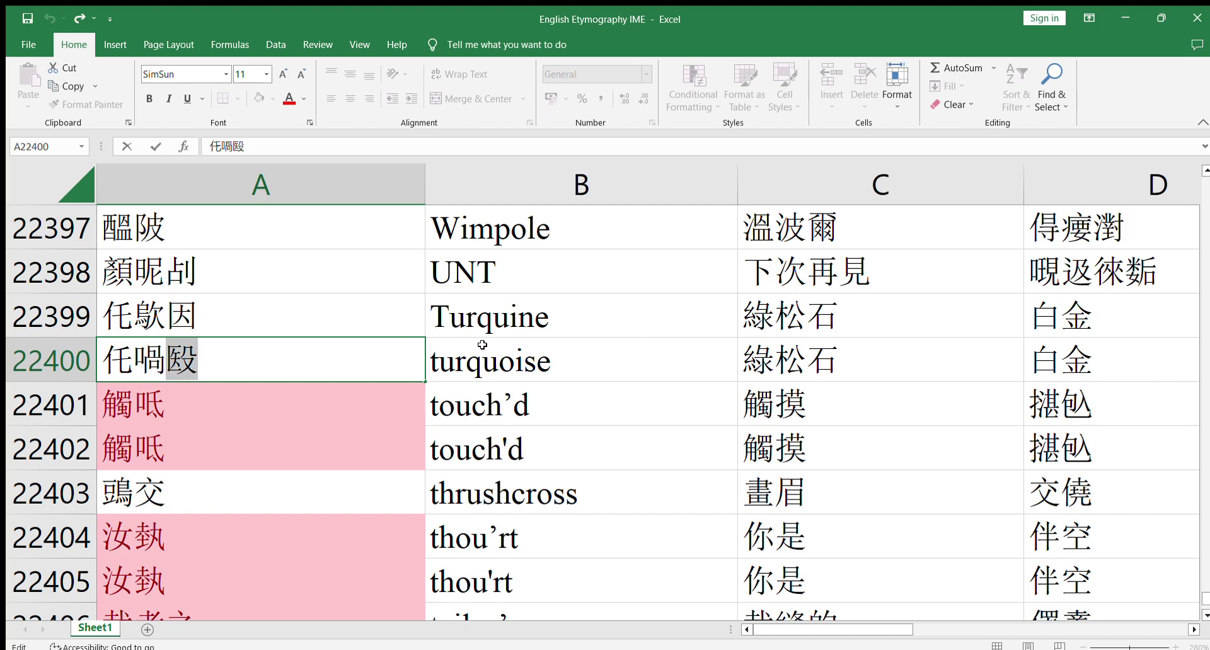
pyautogui.click(494, 360)
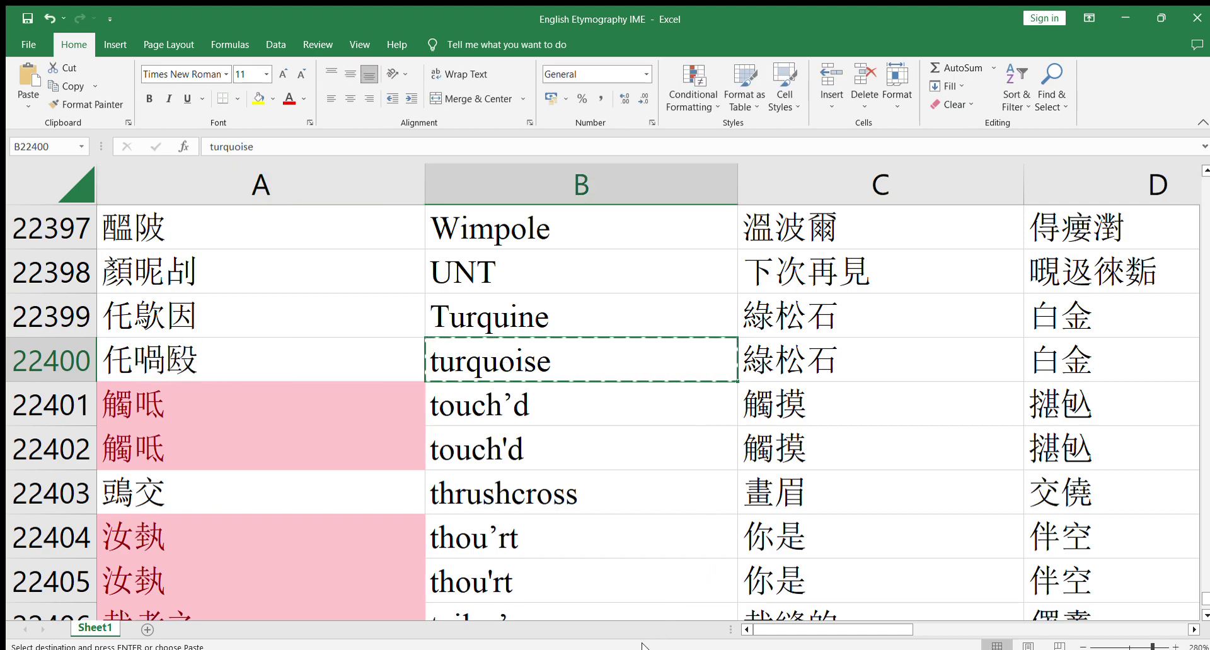
pyautogui.hotkey('ctrl', 'c')
pyautogui.click(220, 363)
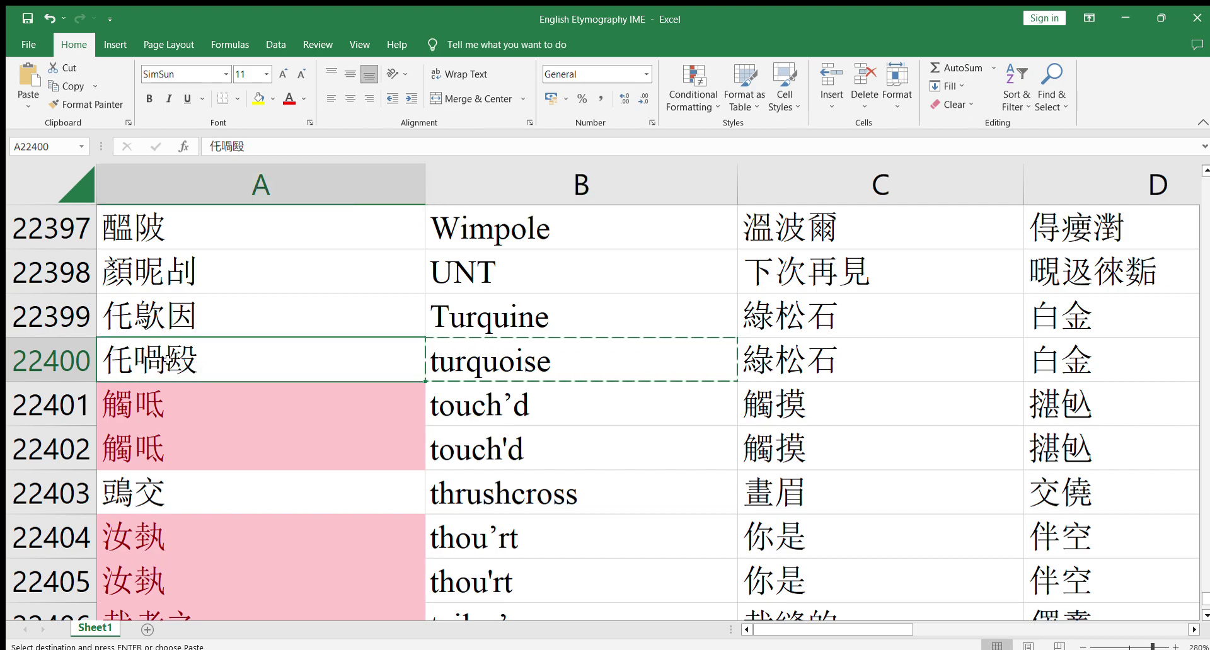
pyautogui.doubleClick(219, 373)
pyautogui.press('Left')
pyautogui.hotkey('shift', 'Left')
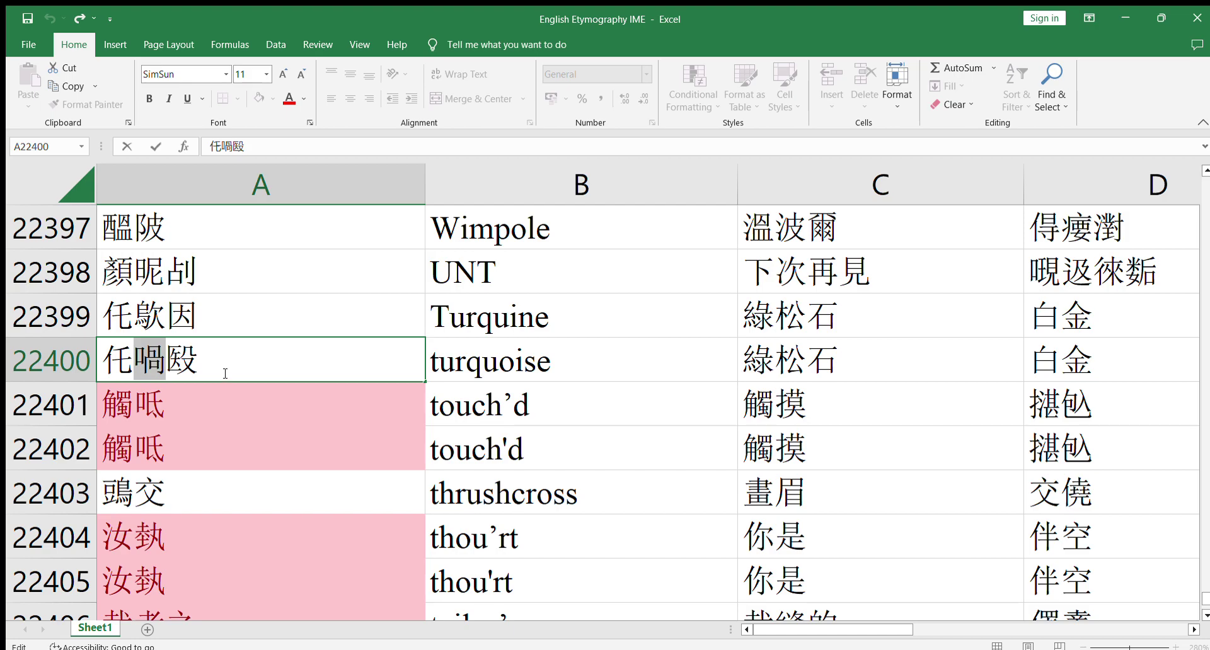
pyautogui.click(281, 439)
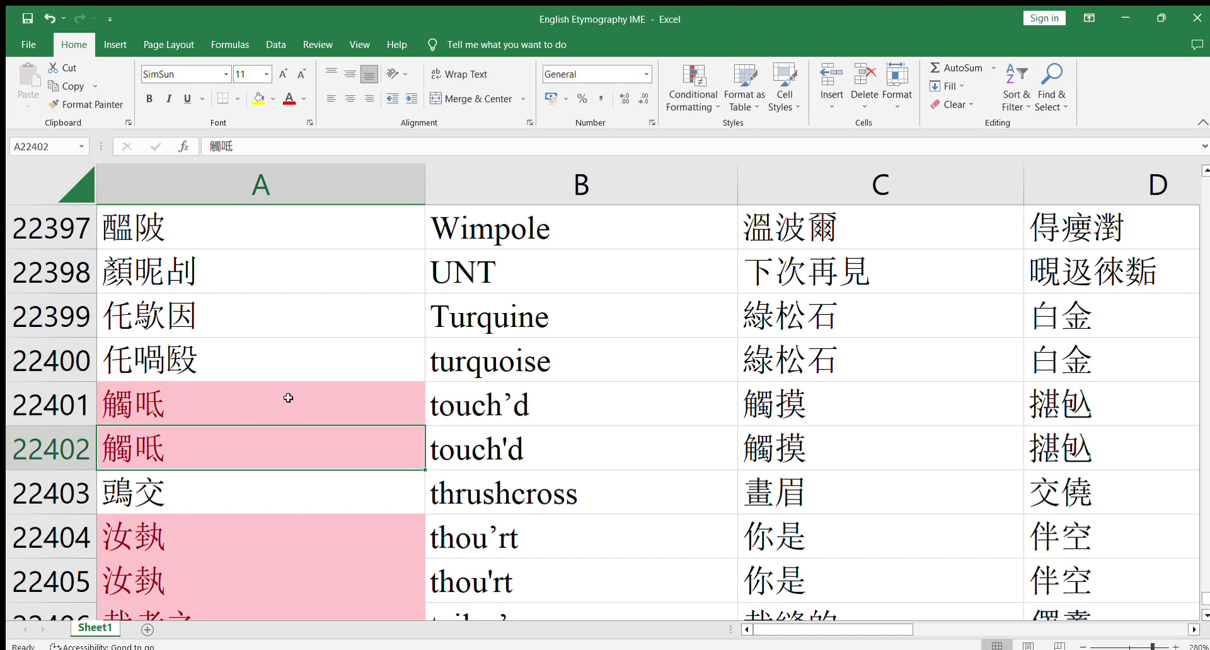
pyautogui.scroll(-2, 290, 391)
pyautogui.scroll(1, 346, 324)
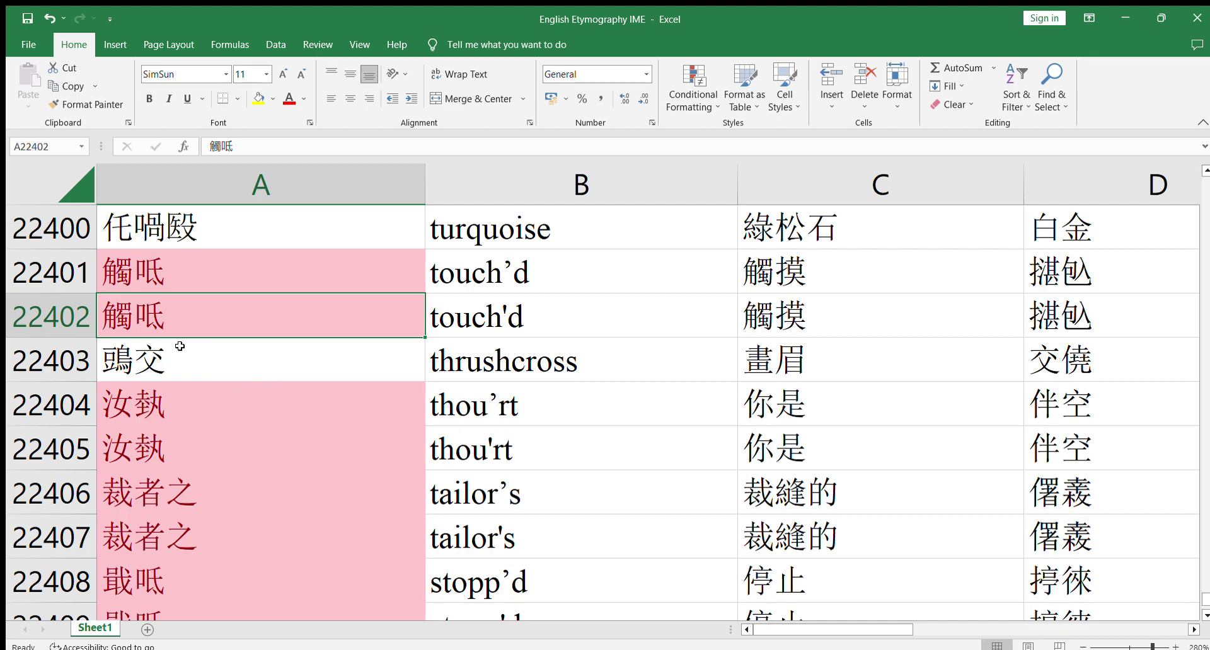
pyautogui.click(216, 365)
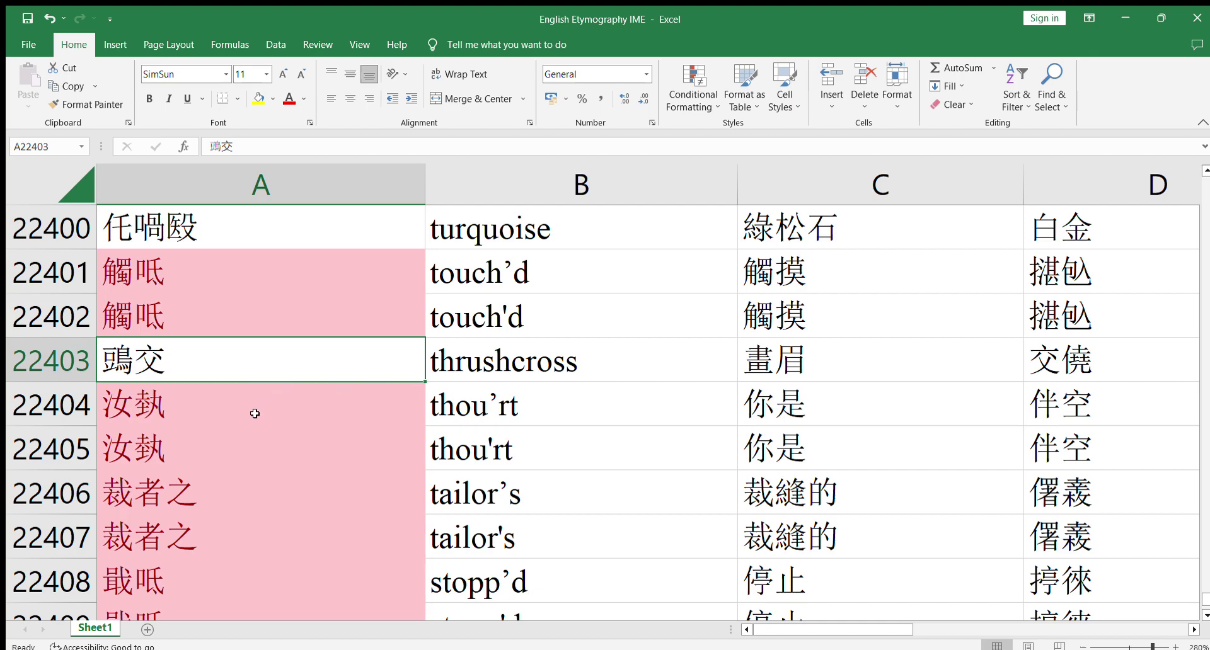
pyautogui.scroll(-1, 230, 394)
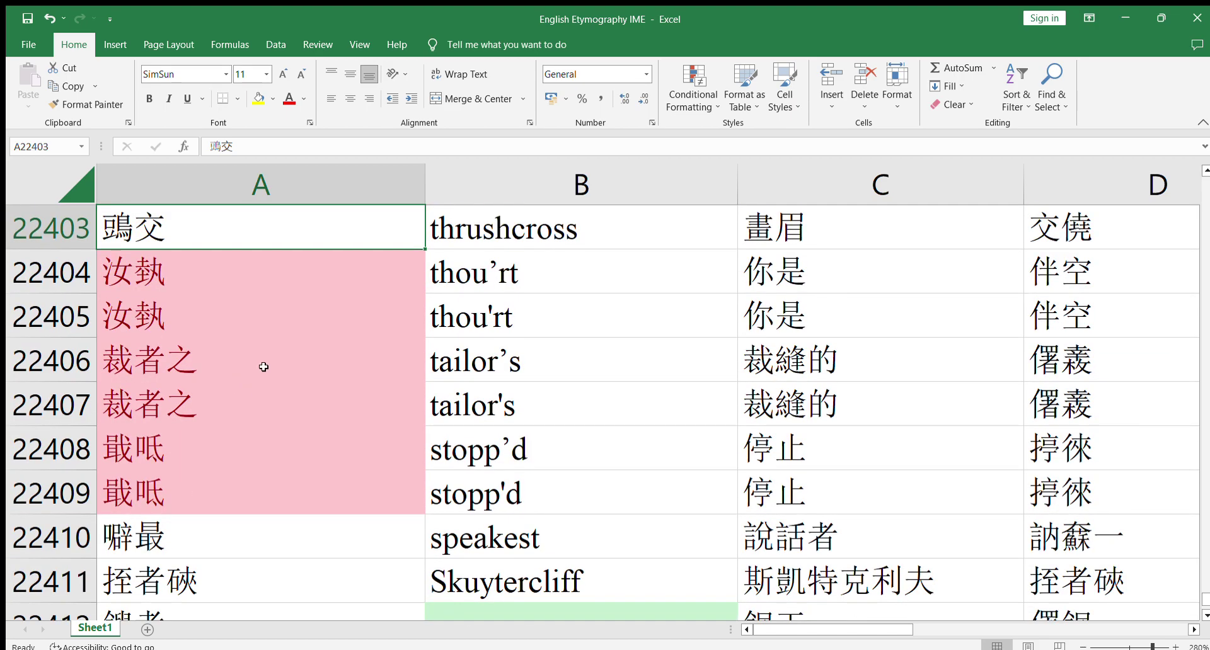
pyautogui.scroll(1, 263, 367)
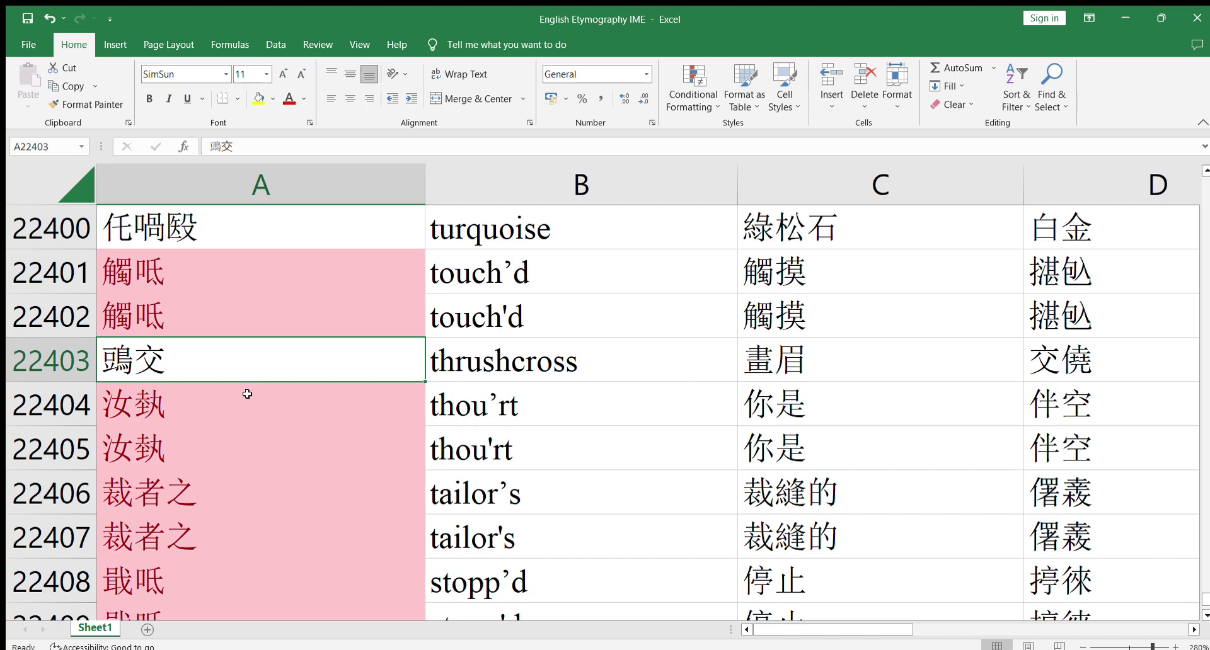
pyautogui.scroll(-2, 247, 393)
pyautogui.scroll(1, 250, 378)
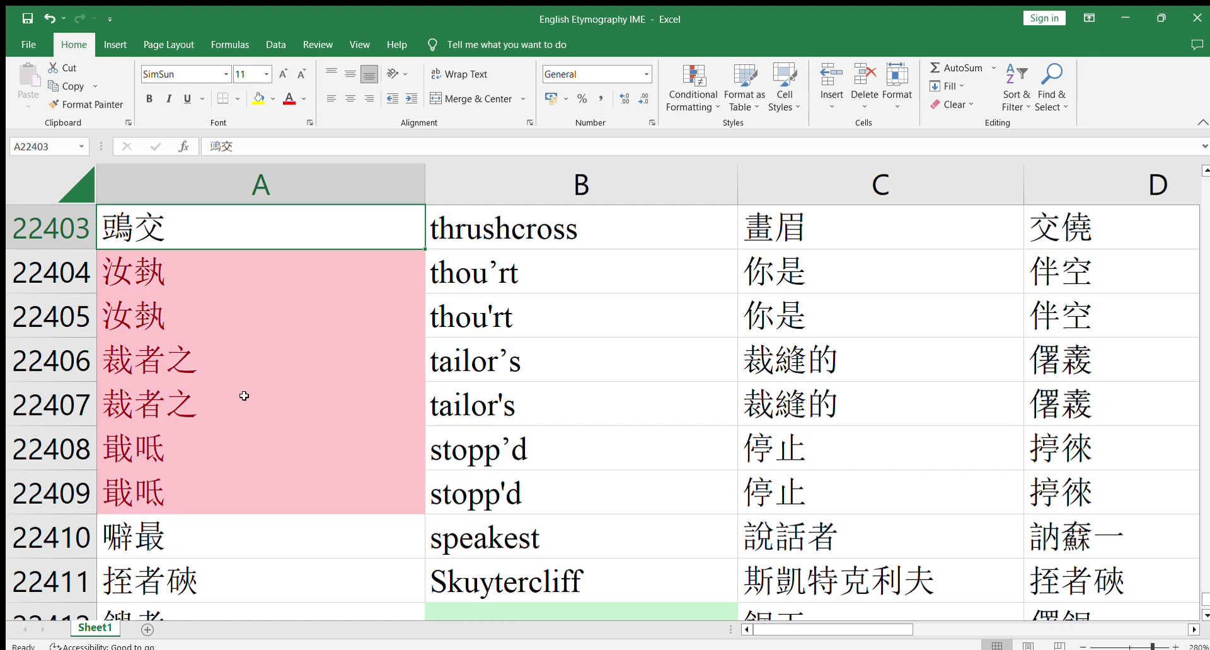
pyautogui.scroll(-1, 244, 397)
# Inspect the stopp'd etymograph in A22408 and the first sawyer etymograph in A22412
pyautogui.doubleClick(132, 319)
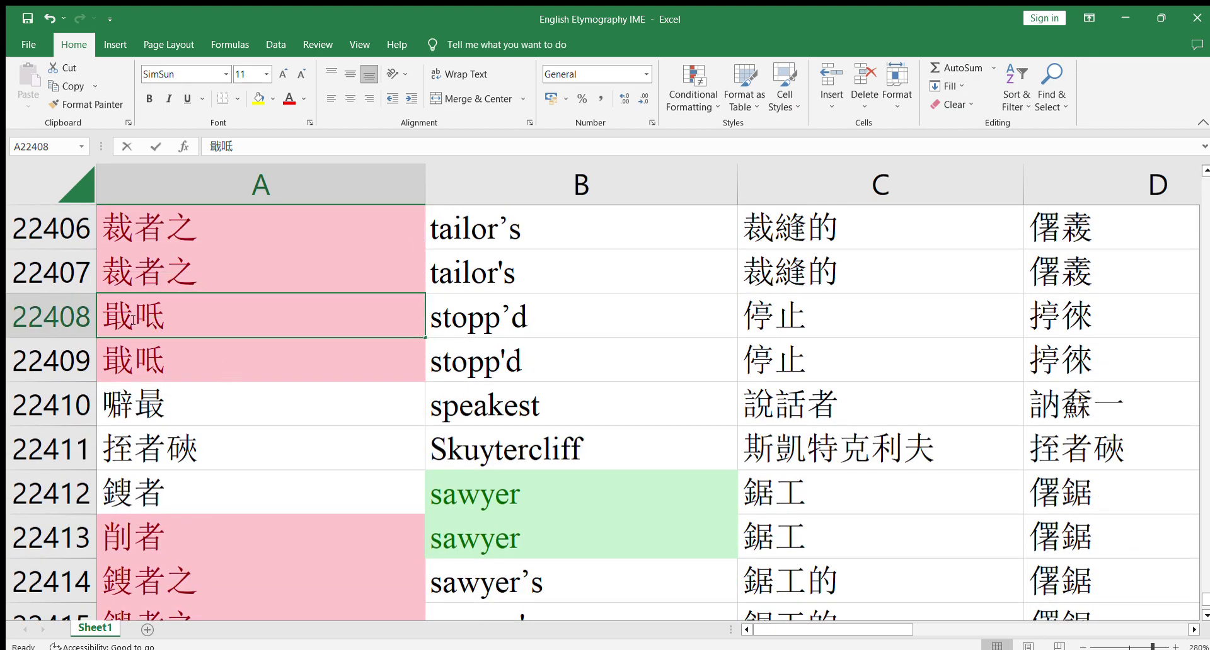
pyautogui.hotkey('shift', 'Left')
pyautogui.scroll(-1, 289, 387)
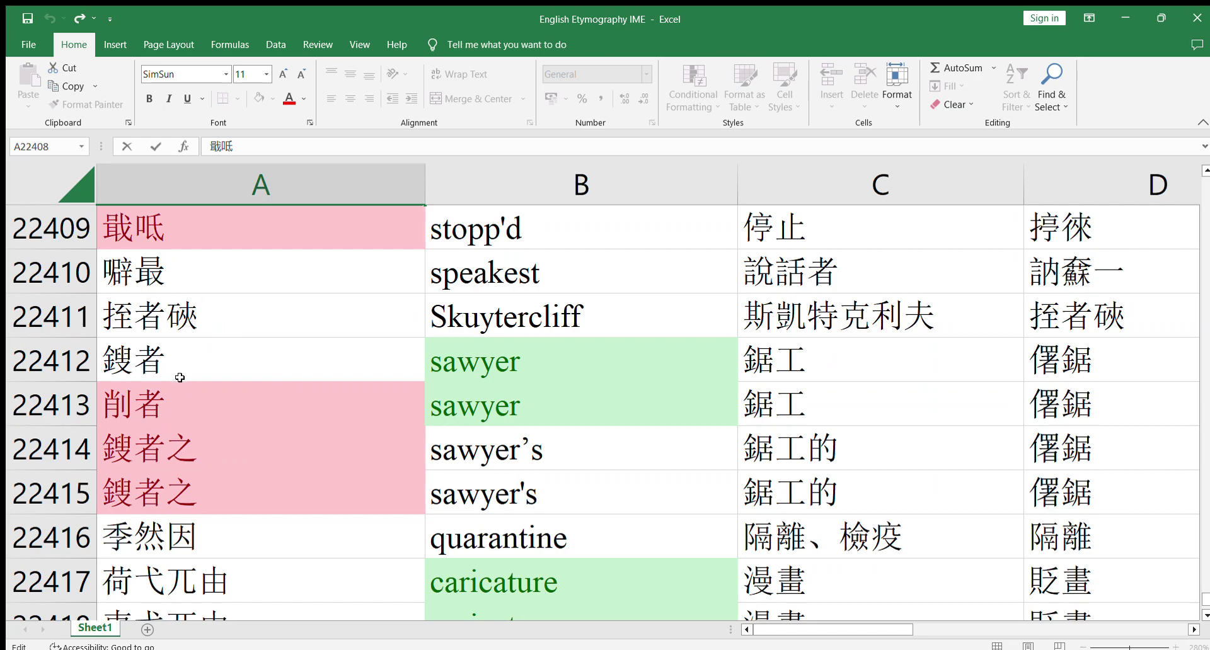
pyautogui.click(133, 356)
pyautogui.doubleClick(130, 358)
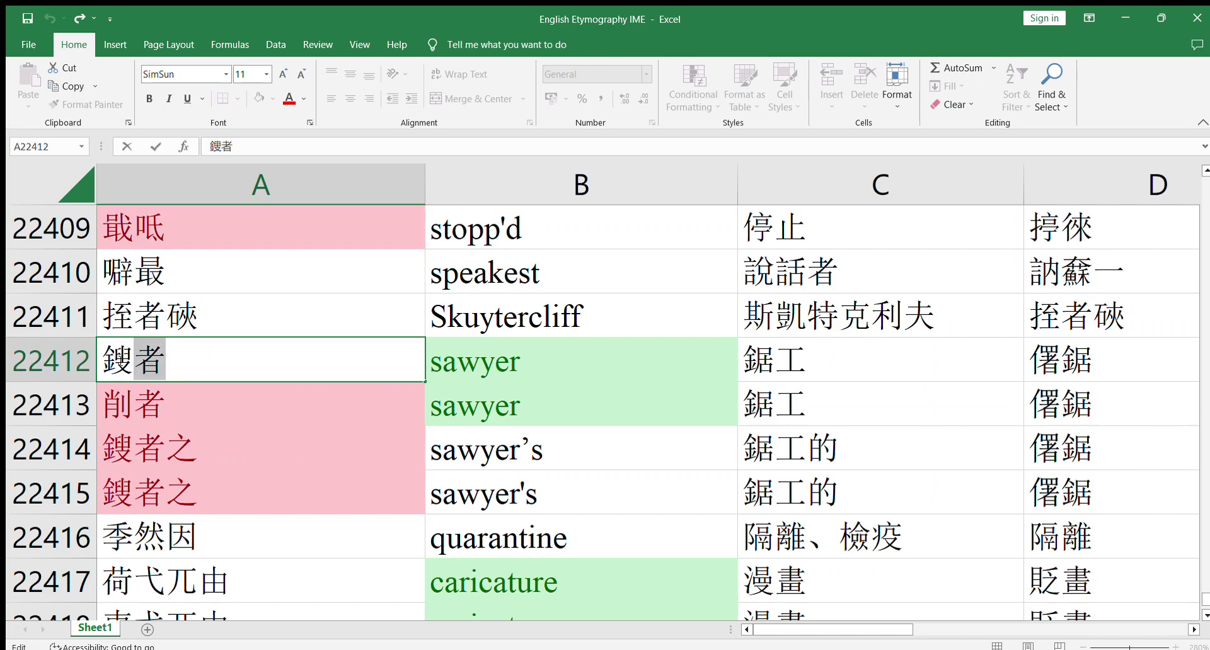
pyautogui.click(133, 360)
pyautogui.moveTo(133, 359); pyautogui.dragTo(103, 362)
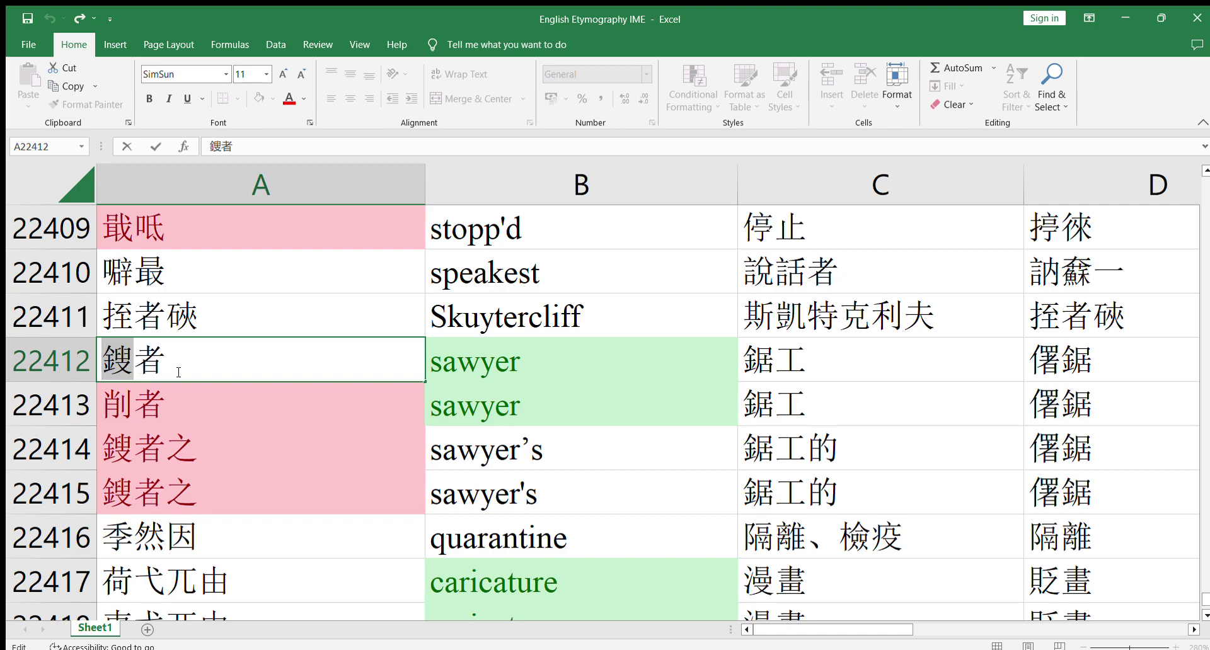
# Check the second sawyer etymograph 削者 in A22413 and leave it unchanged
pyautogui.click(134, 411)
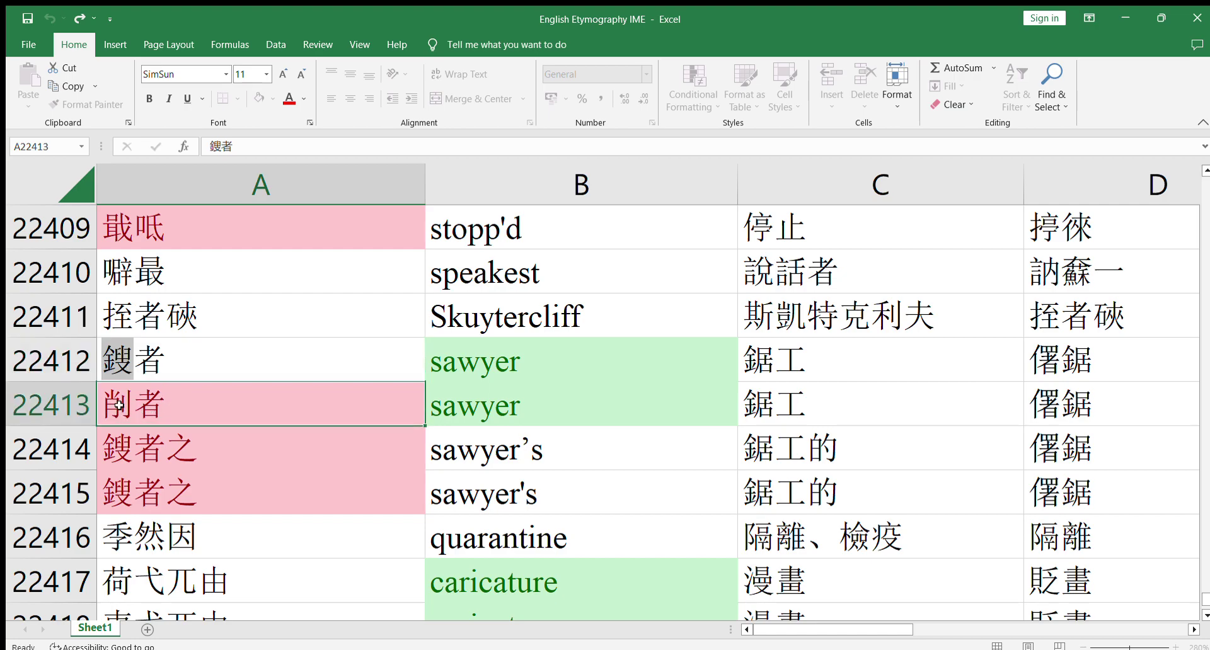
pyautogui.doubleClick(114, 405)
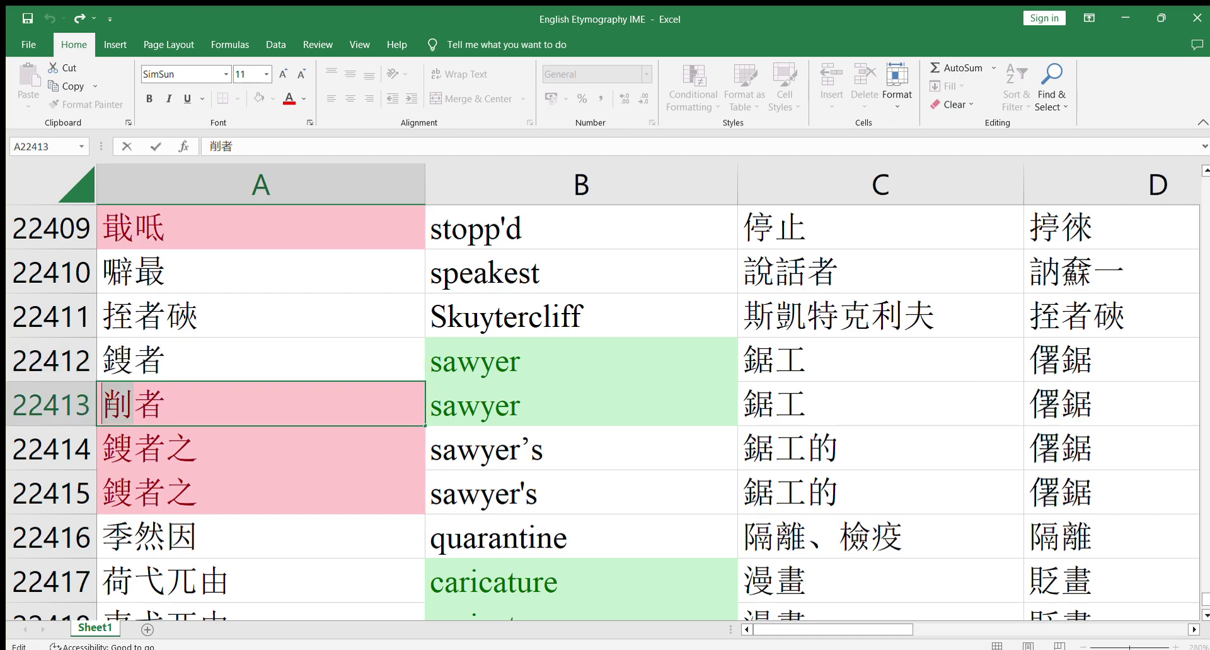
pyautogui.click(174, 407)
pyautogui.click(135, 370)
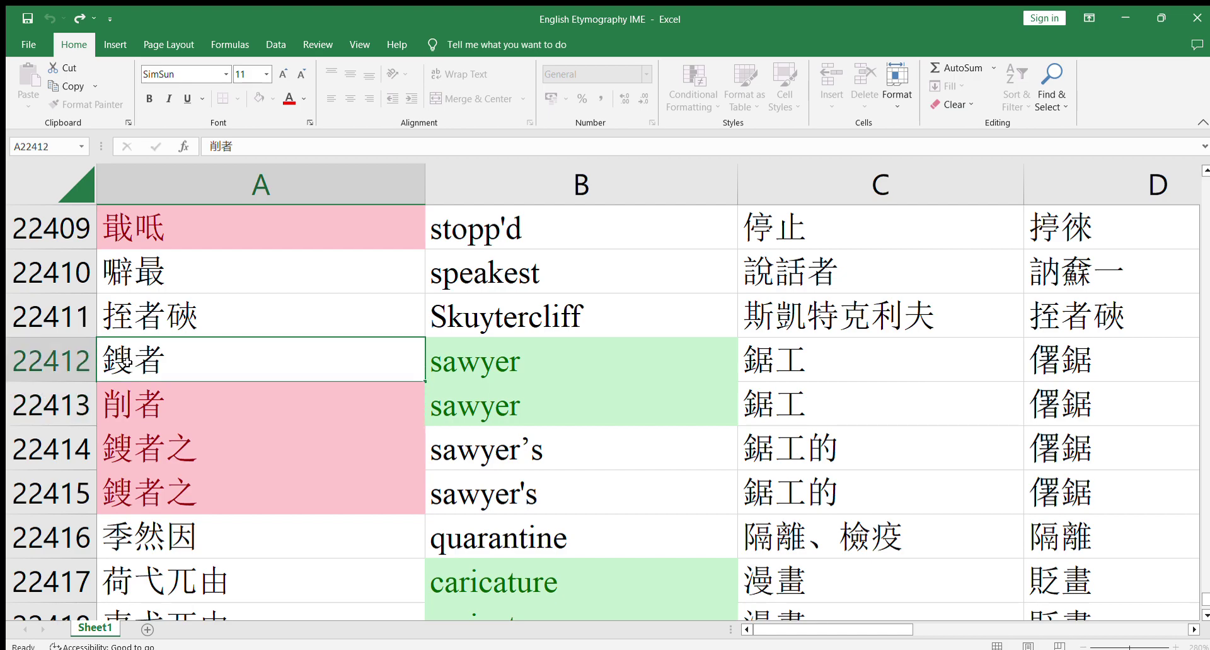
pyautogui.click(181, 404)
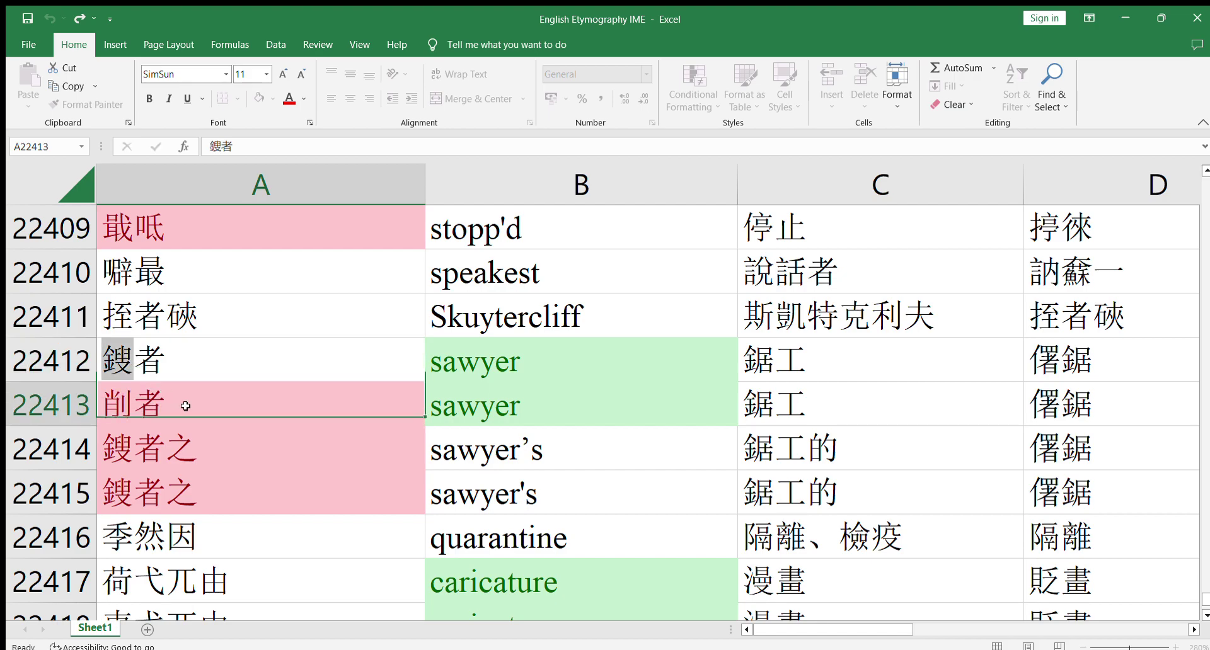
pyautogui.click(287, 364)
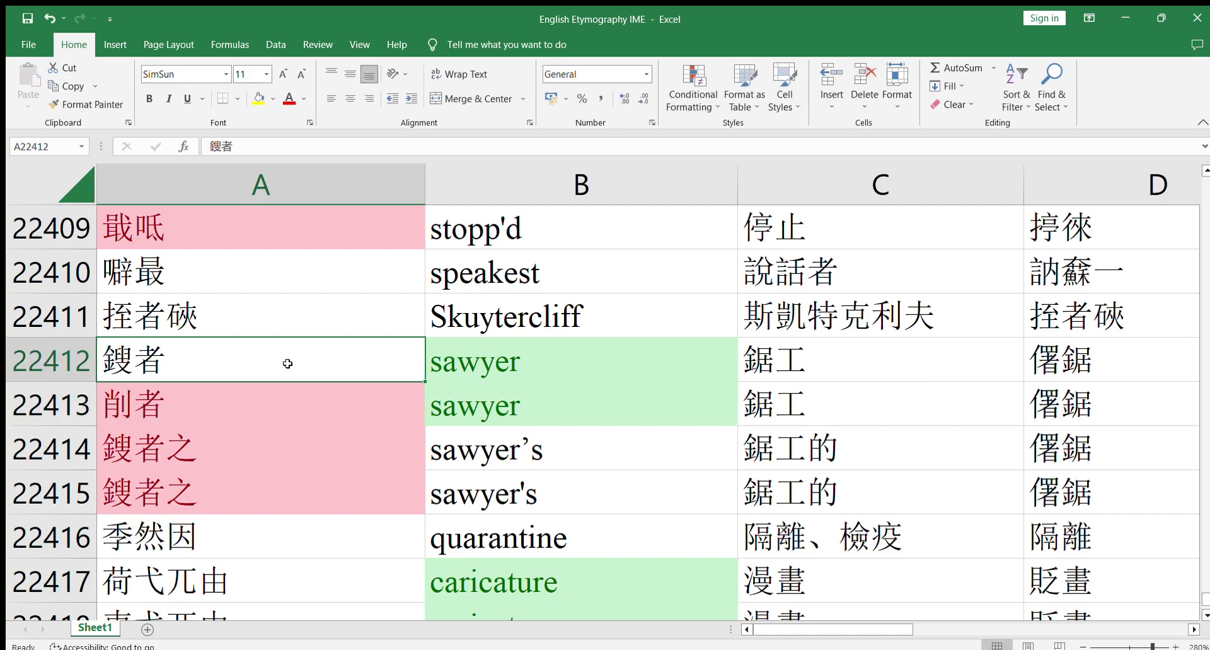
pyautogui.click(308, 388)
# Scroll down to around row 22508 to reach the motif–Greeks rows
pyautogui.scroll(-1, 304, 416)
pyautogui.scroll(-1, 304, 427)
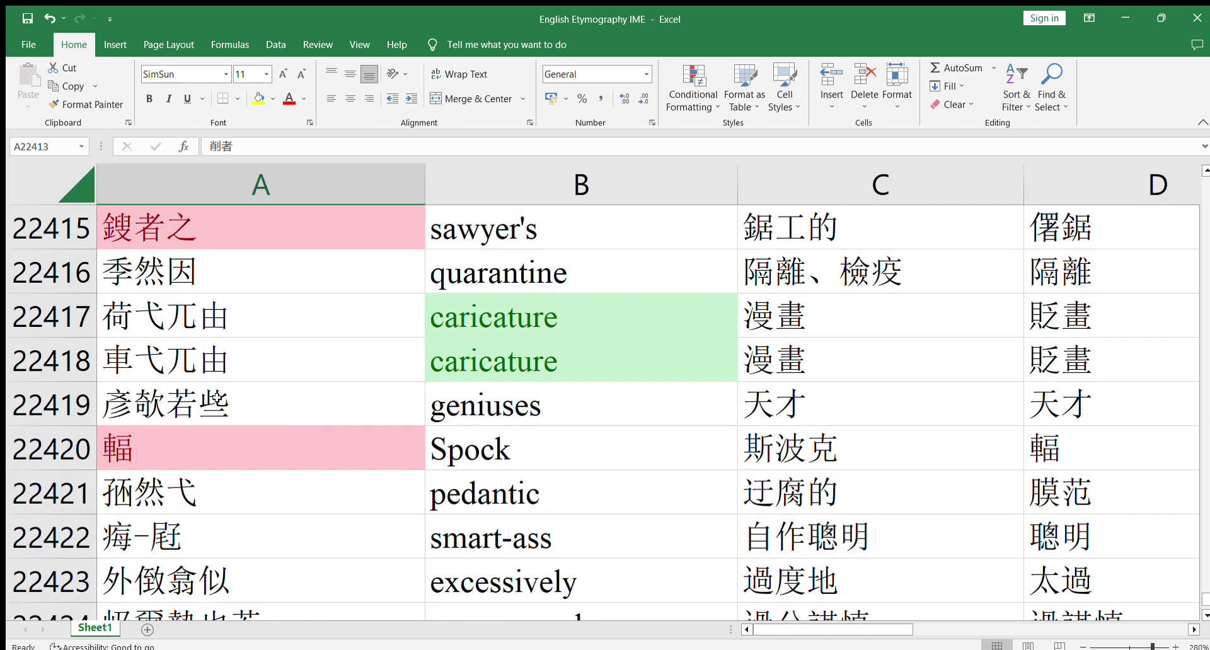
pyautogui.scroll(1, 210, 393)
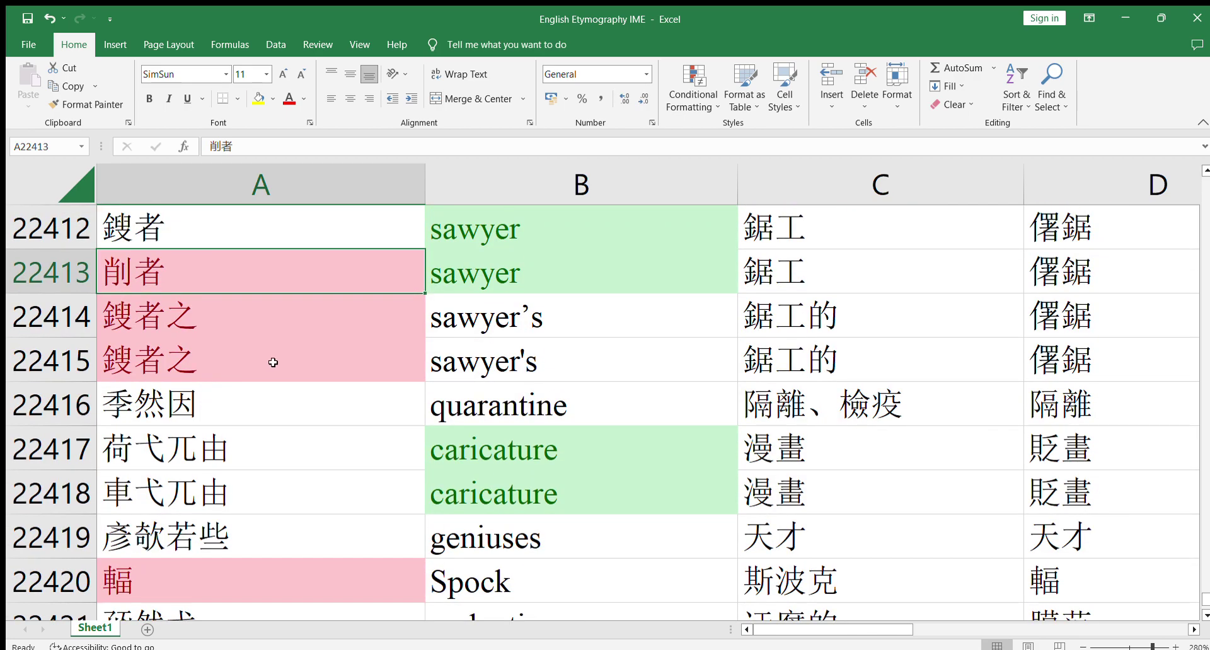
pyautogui.scroll(-1, 273, 359)
pyautogui.scroll(1, 305, 355)
pyautogui.scroll(2, 305, 354)
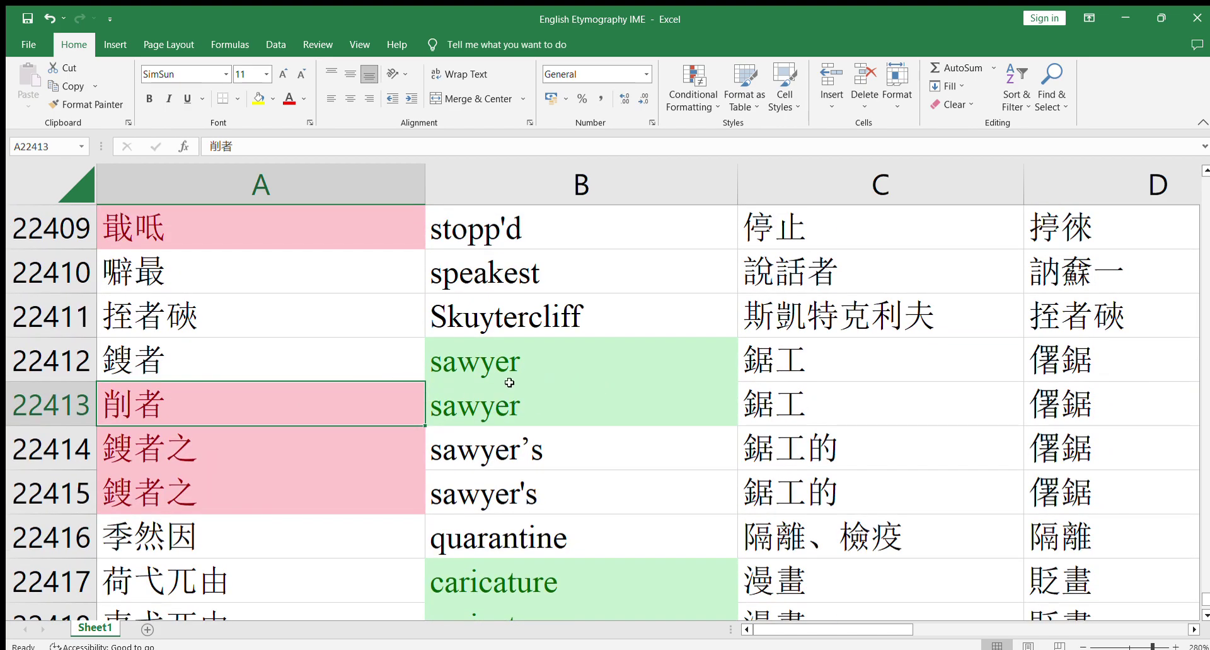
pyautogui.scroll(-10, 494, 377)
pyautogui.scroll(-20, 494, 377)
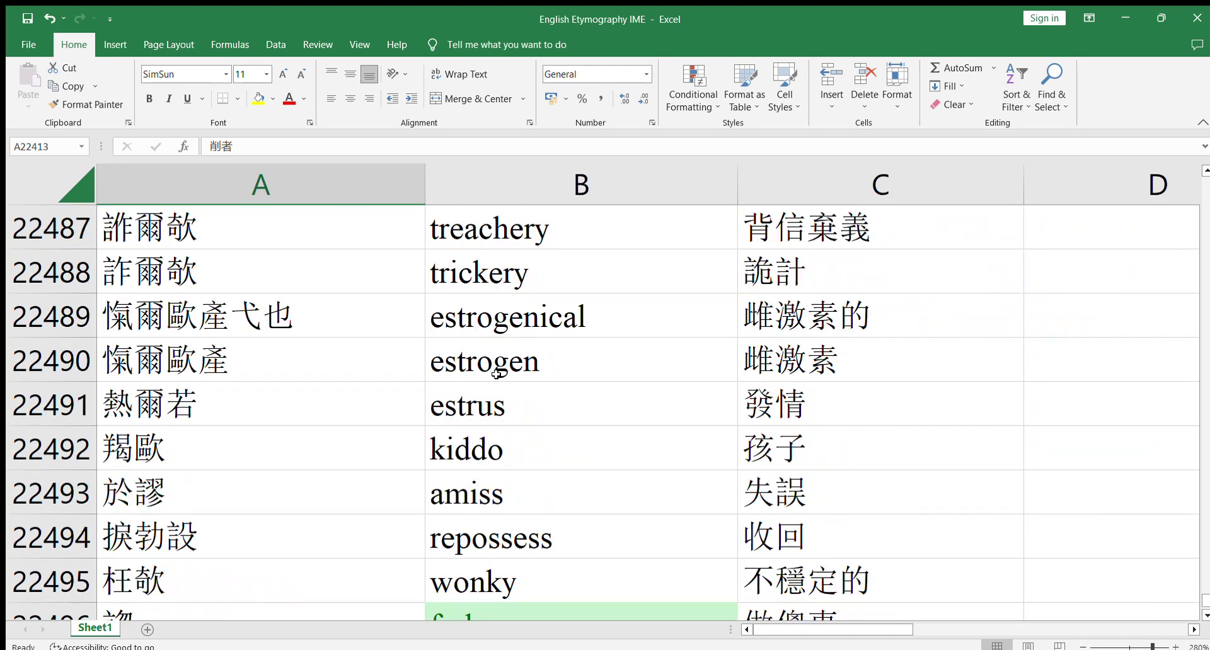
pyautogui.scroll(-14, 496, 370)
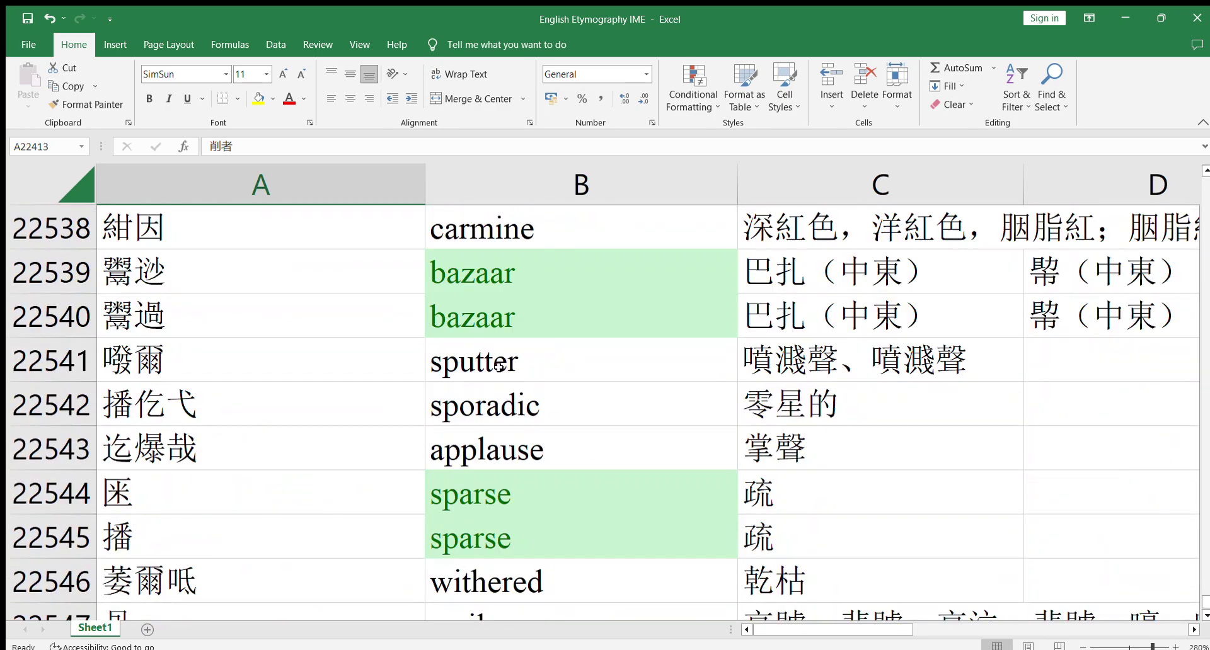
pyautogui.scroll(15, 517, 364)
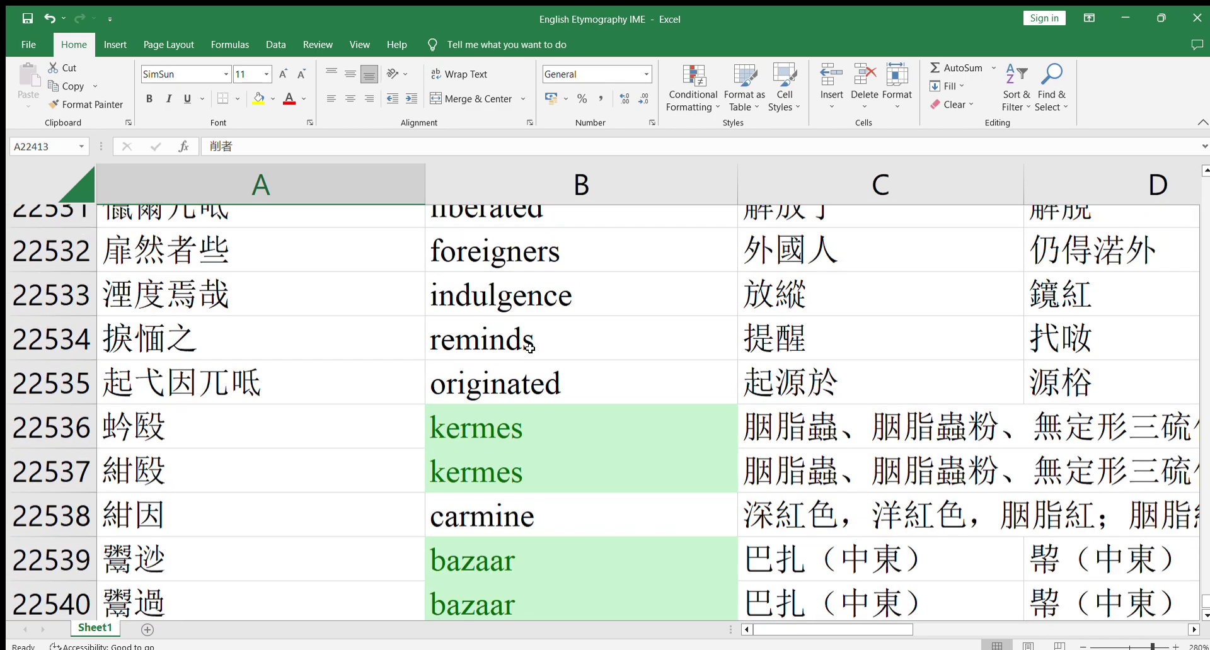